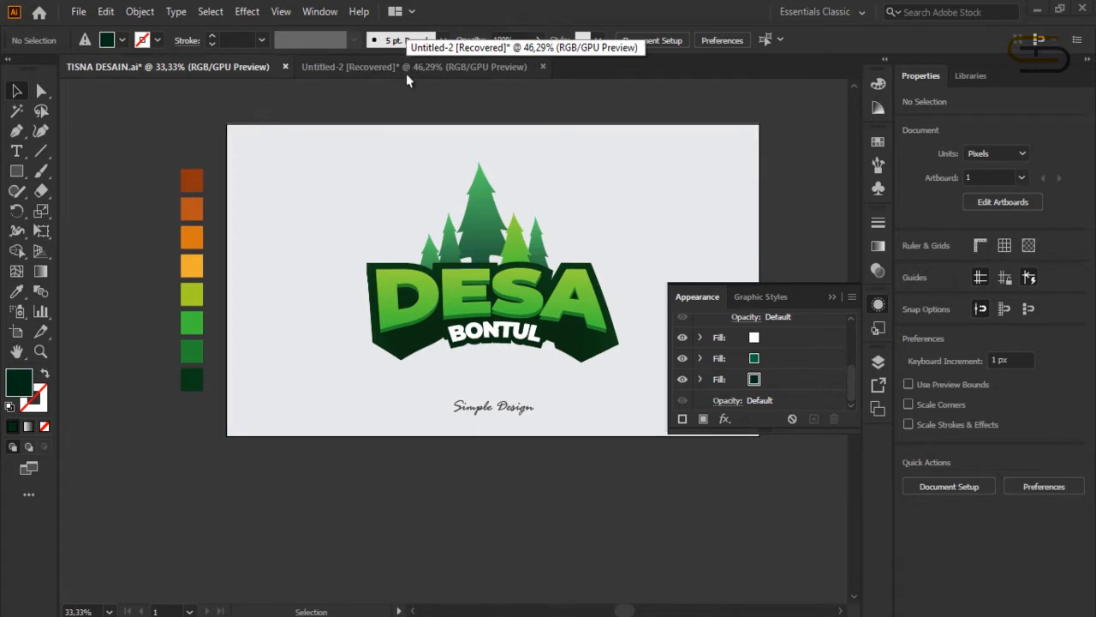
left_click(77, 13)
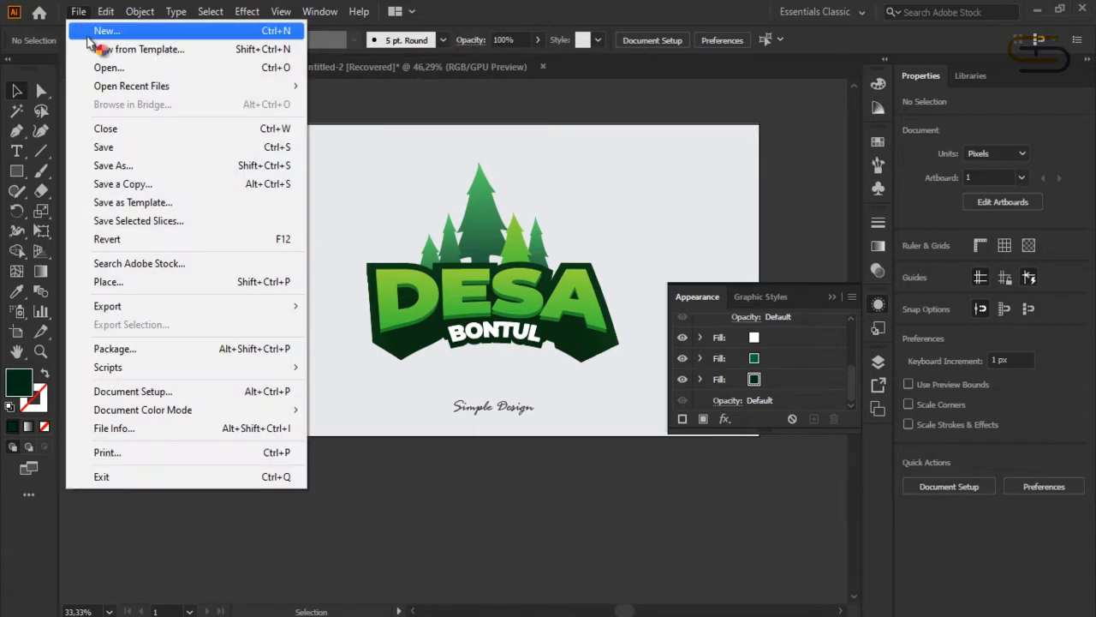
left_click(103, 31)
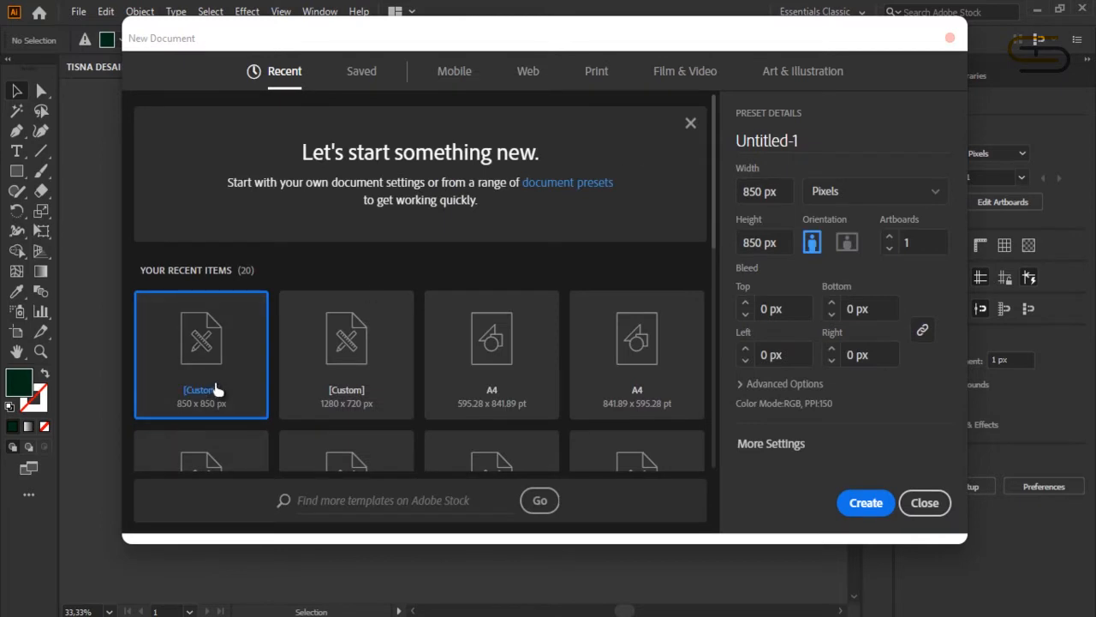
left_click(358, 382)
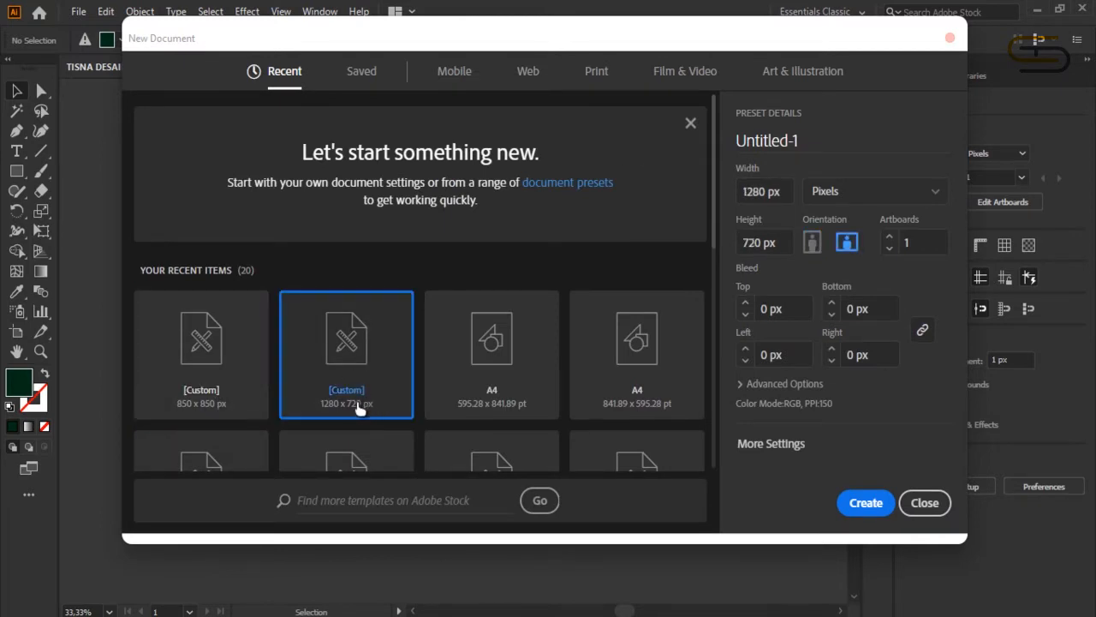
left_click(770, 384)
scroll(786, 381, "down", 2)
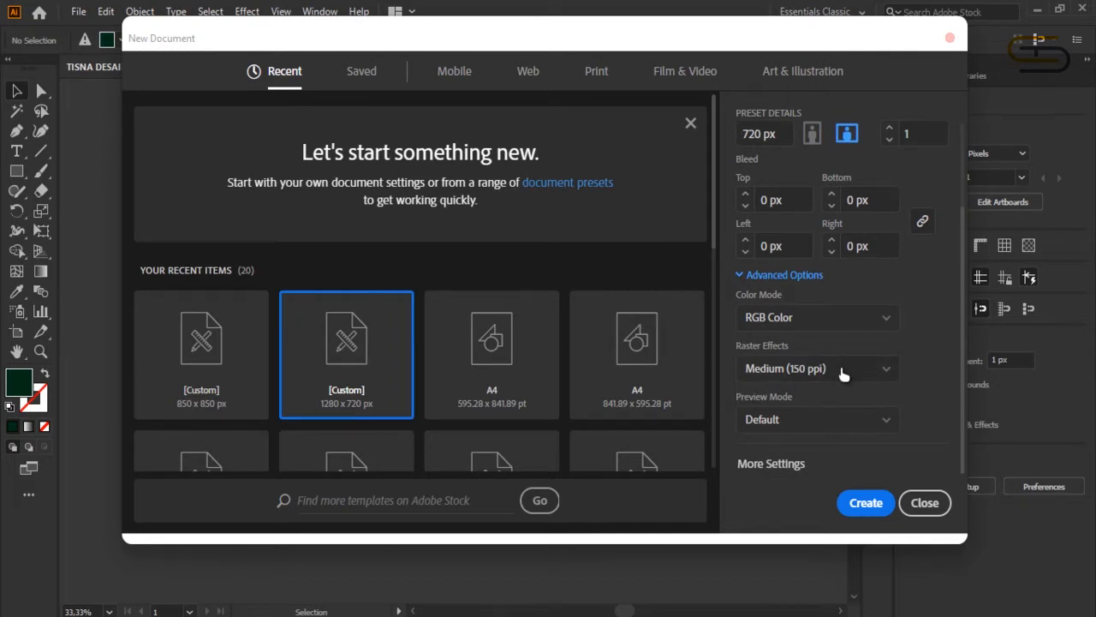
left_click(927, 505)
Step: Switch to the Untitled-2 document and delete the black DESA lettering beside the reference logo
left_click(363, 69)
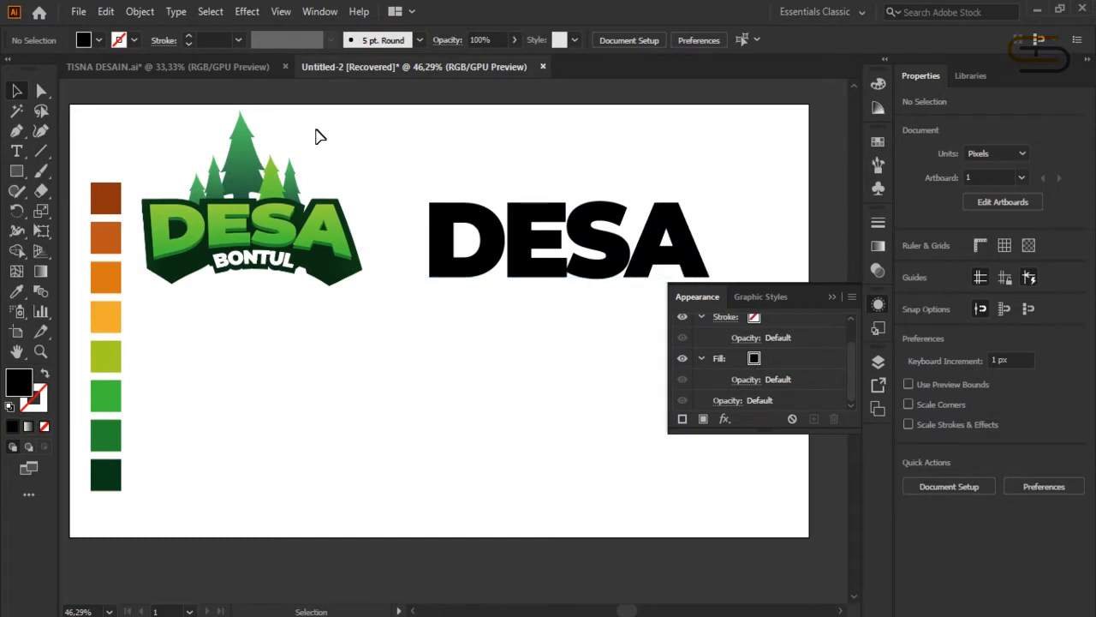
left_click(540, 257)
key("Delete")
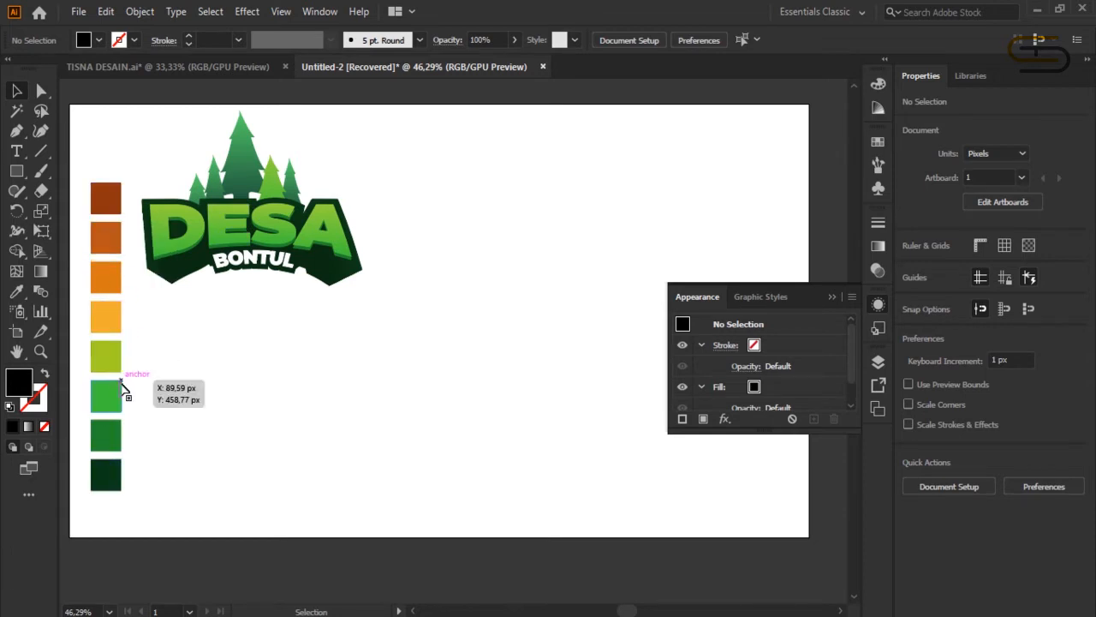
left_click(829, 297)
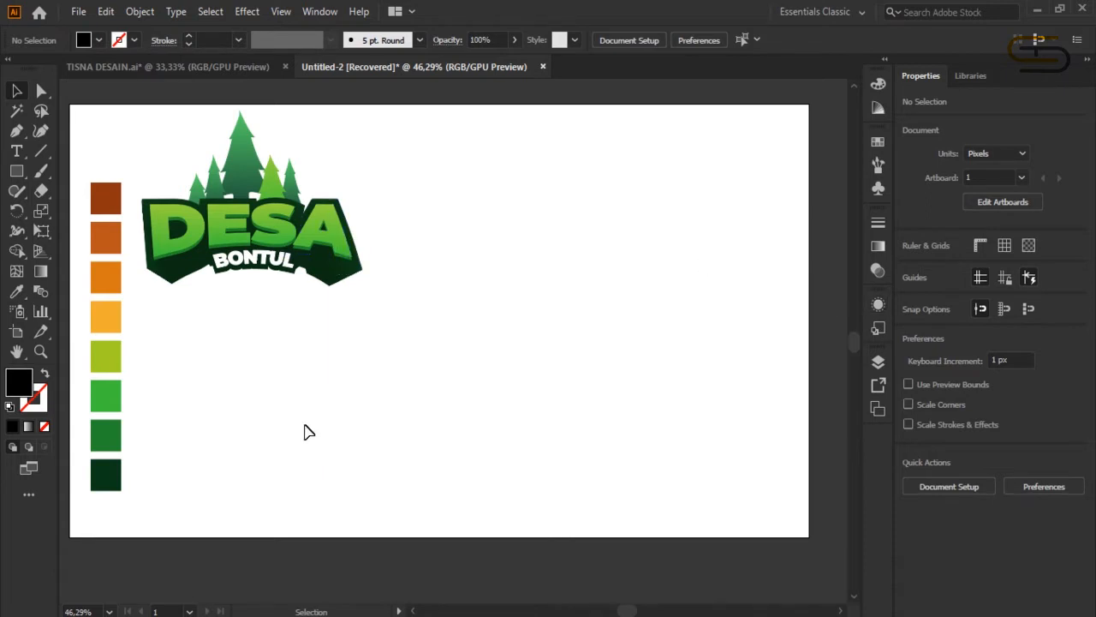
Step: Add the text DESA in Montserrat Black to the right of the reference logo, scaled up to about 150 pt
left_click(17, 152)
left_click(475, 229)
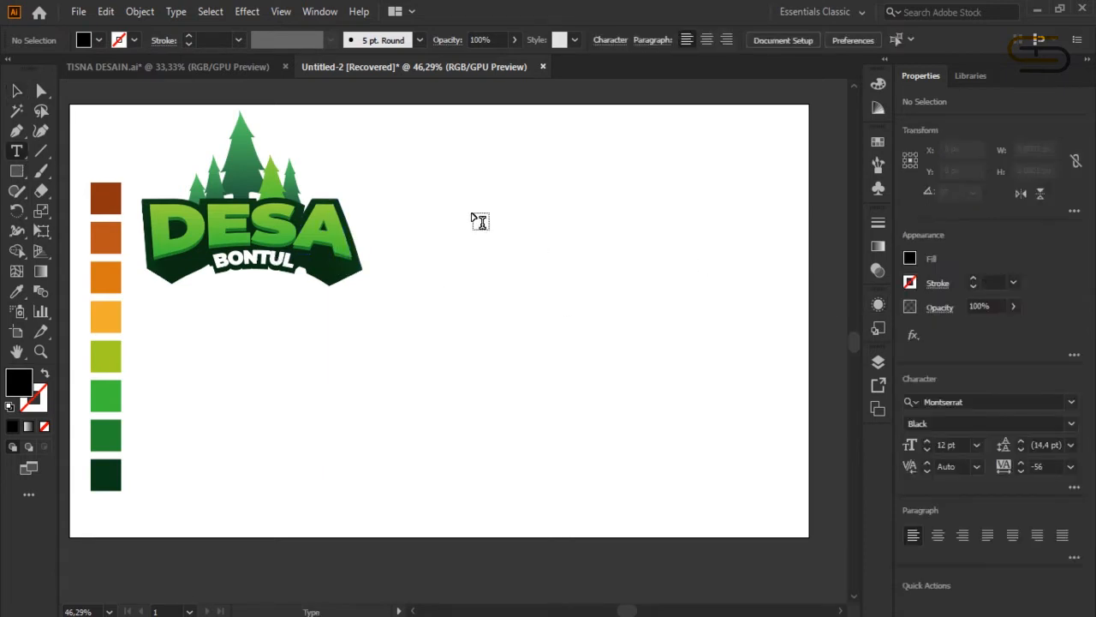
type("DESA")
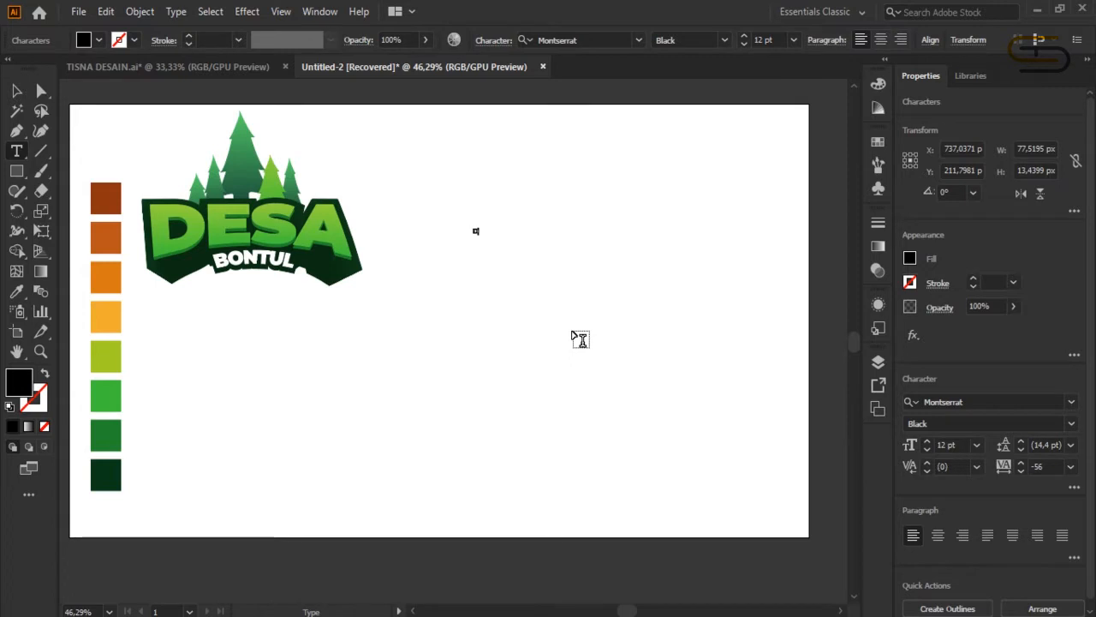
left_click(16, 91)
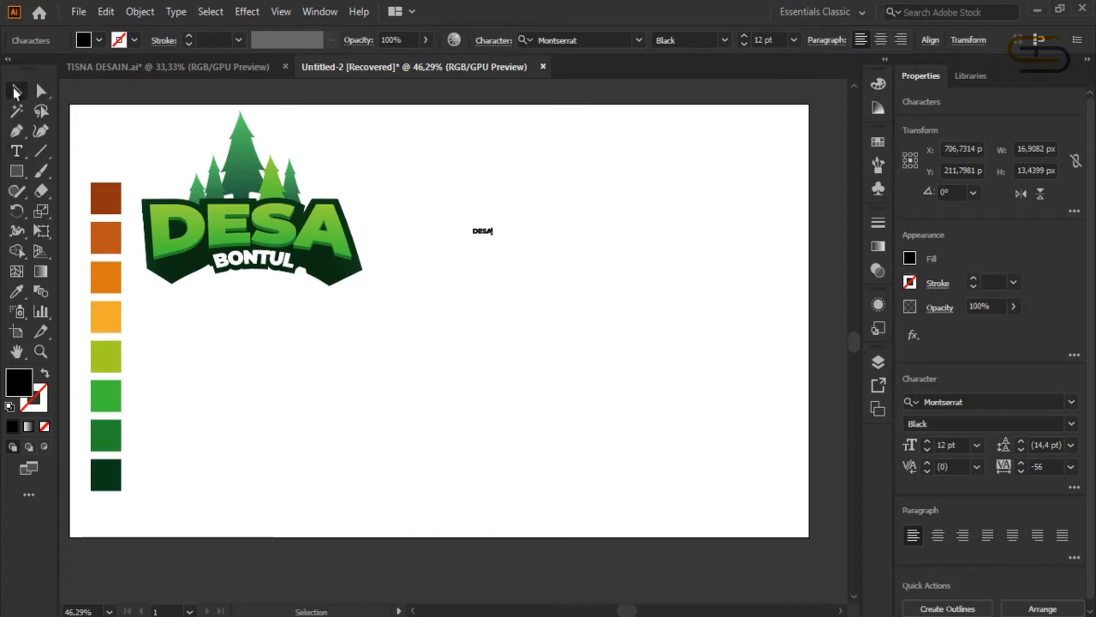
left_click_drag(494, 241, 720, 411)
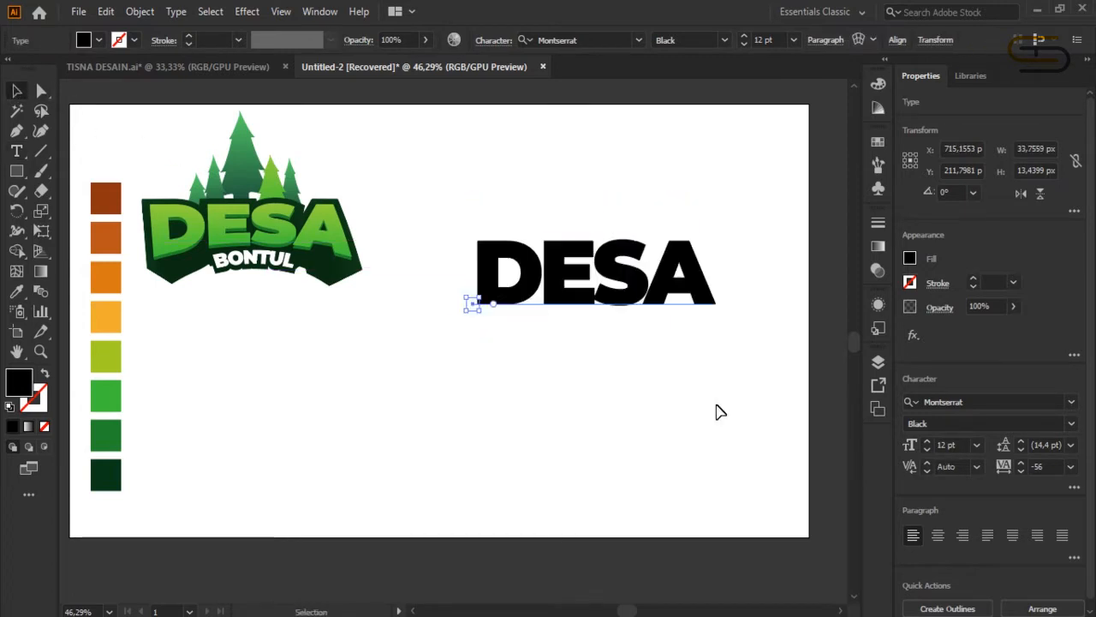
left_click_drag(656, 308, 636, 310)
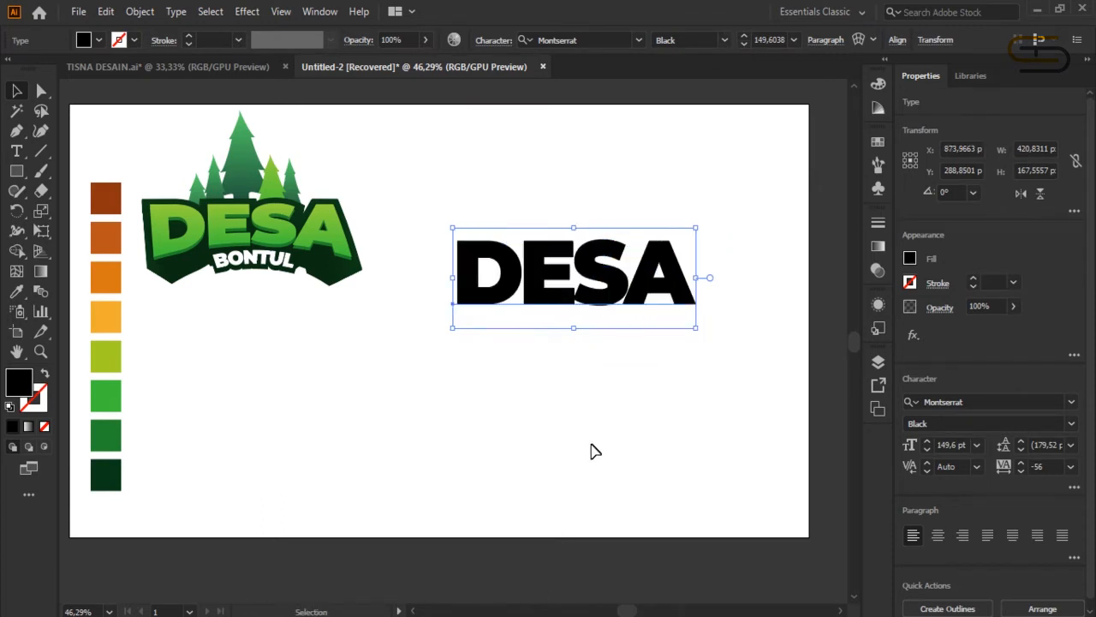
left_click_drag(589, 281, 576, 270)
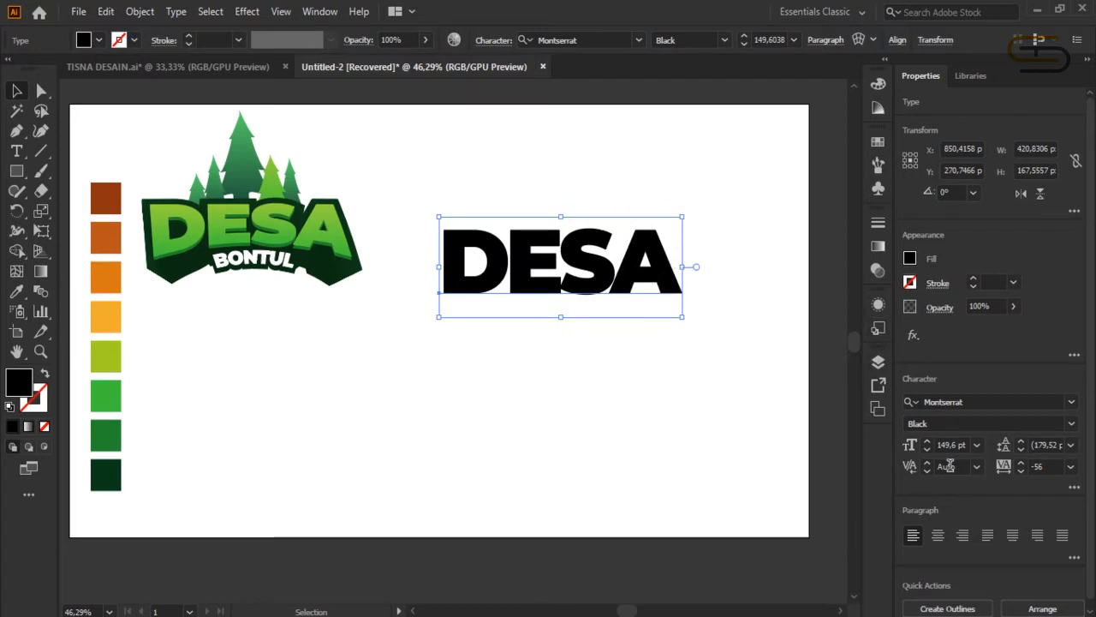
left_click(861, 12)
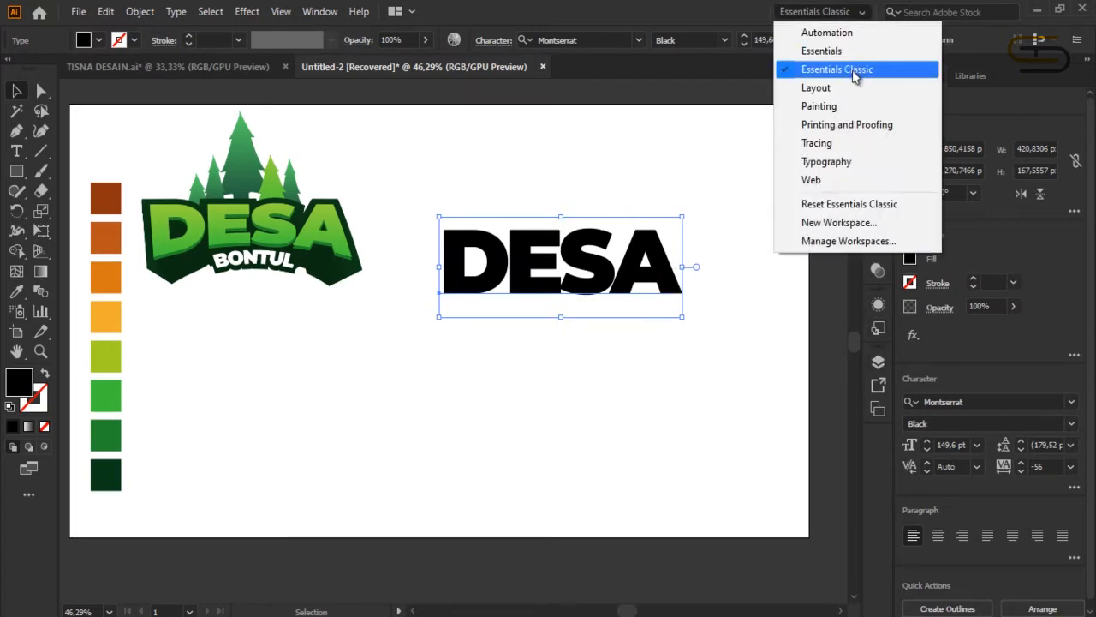
left_click(686, 28)
left_click(750, 219)
Step: Shift the black DESA text slightly toward the logo and enlarge it to about 175 pt
left_click(626, 274)
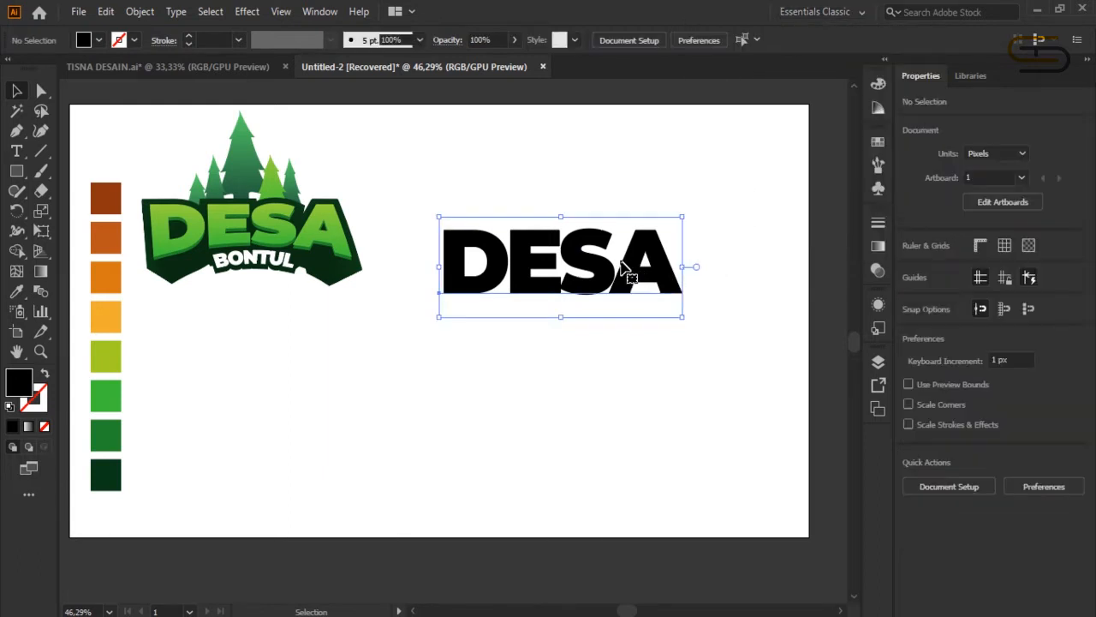
left_click_drag(617, 283, 606, 286)
left_click_drag(671, 317, 713, 351)
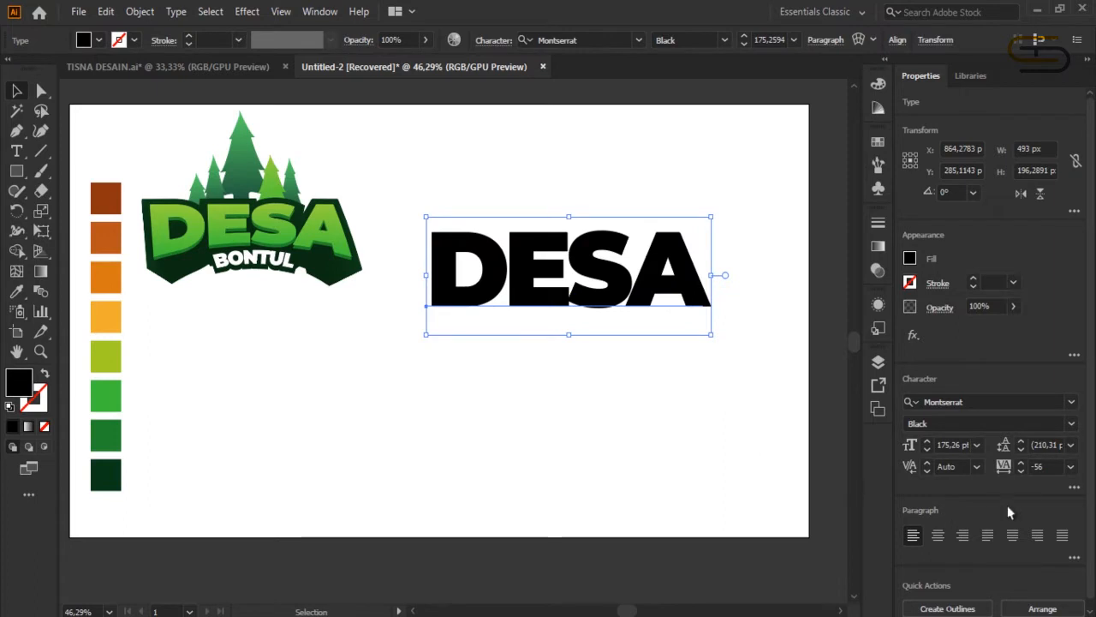
Step: Try looser letter tracking on the black DESA text, then set the tracking back to -56
left_click(1021, 463)
left_click(1021, 464)
left_click(1021, 464)
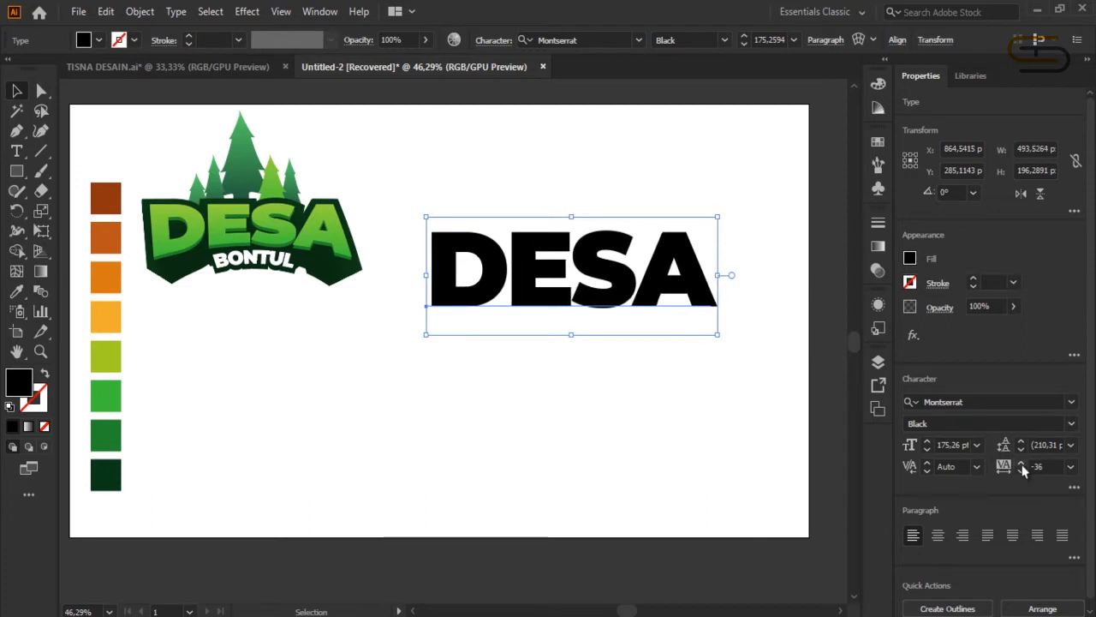
left_click(1021, 471)
left_click(1021, 471)
left_click(1021, 471)
left_click(1021, 471)
left_click(1023, 473)
left_click(1022, 472)
Step: Nudge the DESA text slightly and apply a horizontal Arc Lower envelope warp with -22% bend and -6% vertical distortion
mouse_move(661, 297)
left_mouse_down()
mouse_move(655, 347)
mouse_move(657, 292)
left_mouse_up()
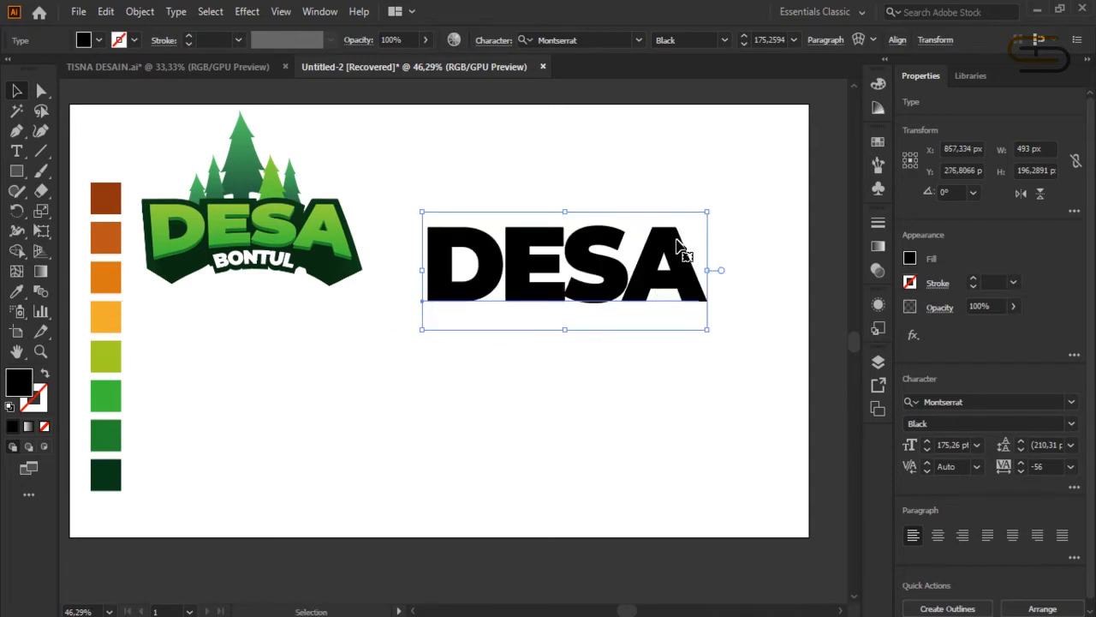
left_click(857, 40)
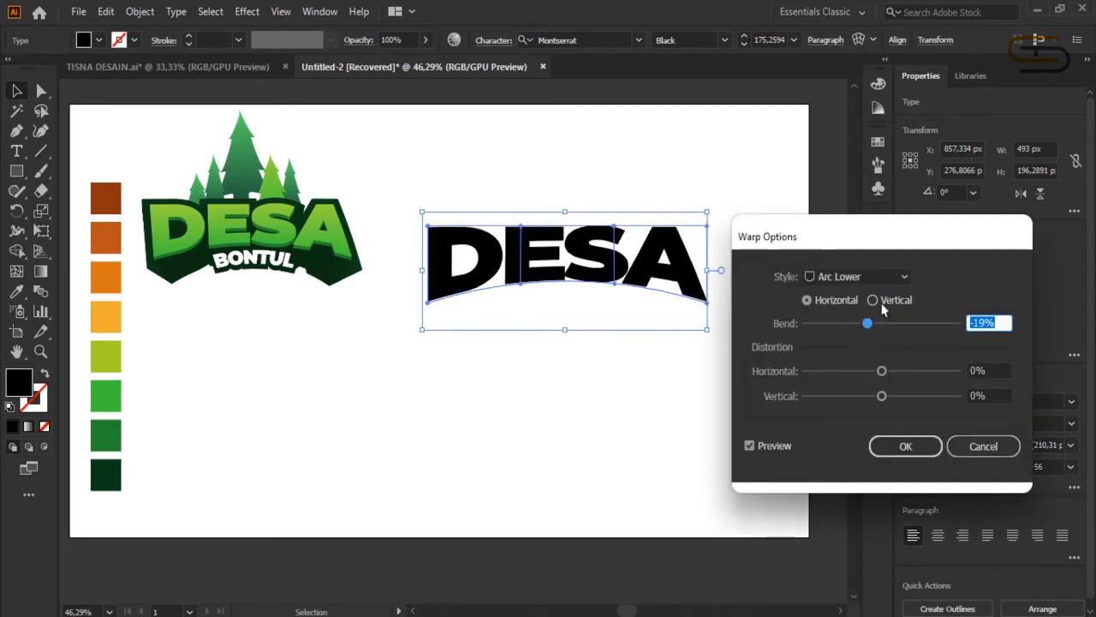
mouse_move(868, 321)
left_mouse_down()
mouse_move(900, 326)
mouse_move(862, 325)
left_mouse_up()
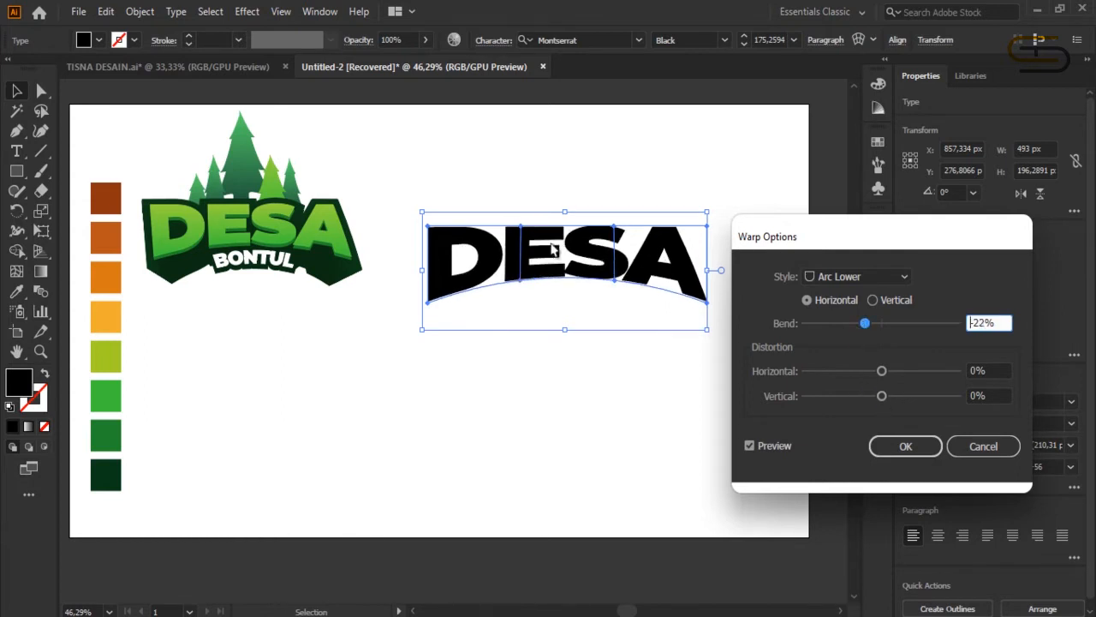
left_click_drag(883, 399, 876, 400)
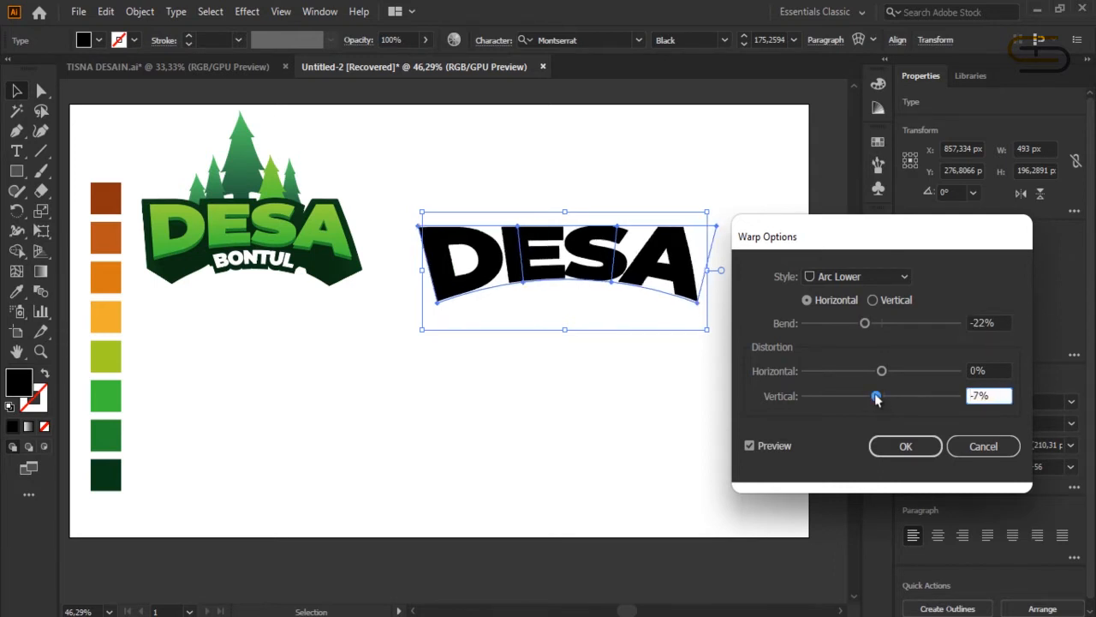
left_click_drag(876, 399, 878, 403)
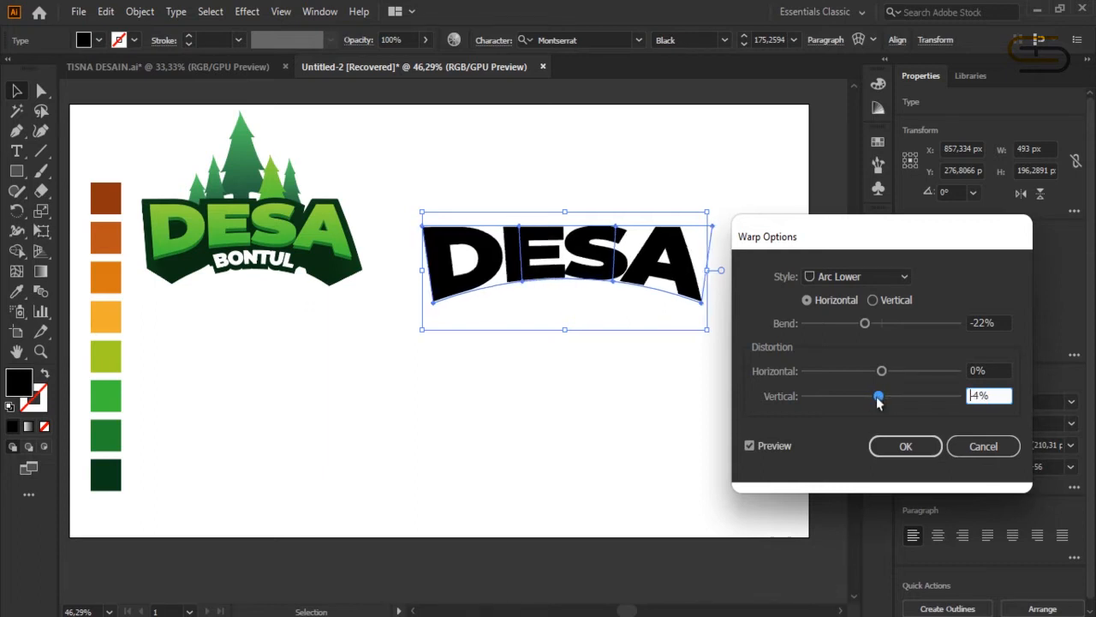
left_click(896, 447)
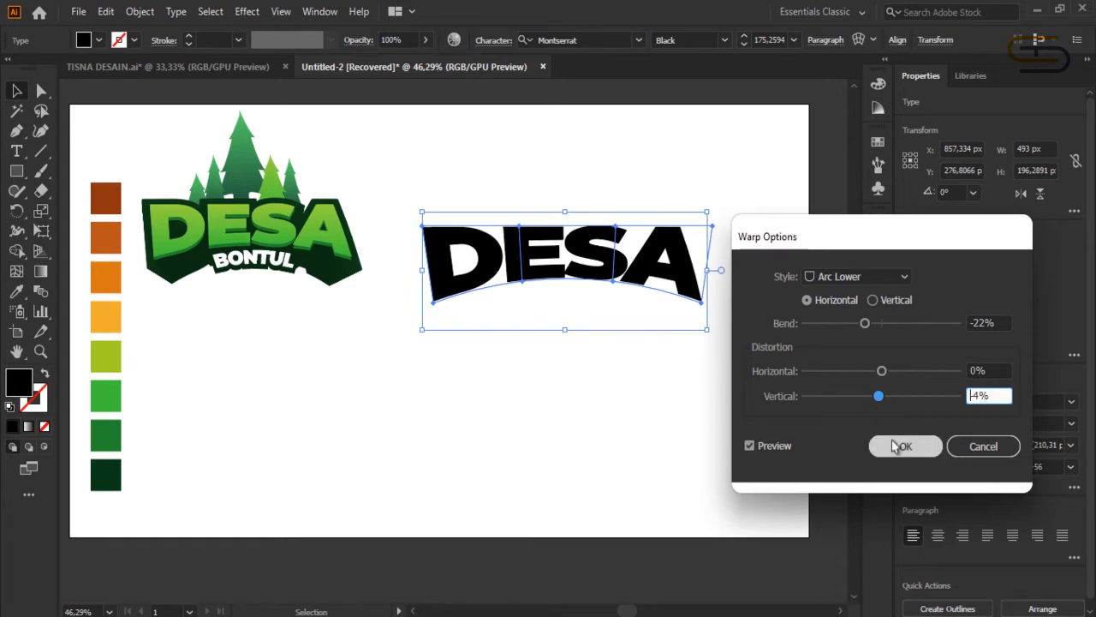
left_click_drag(877, 402, 875, 400)
left_click(903, 445)
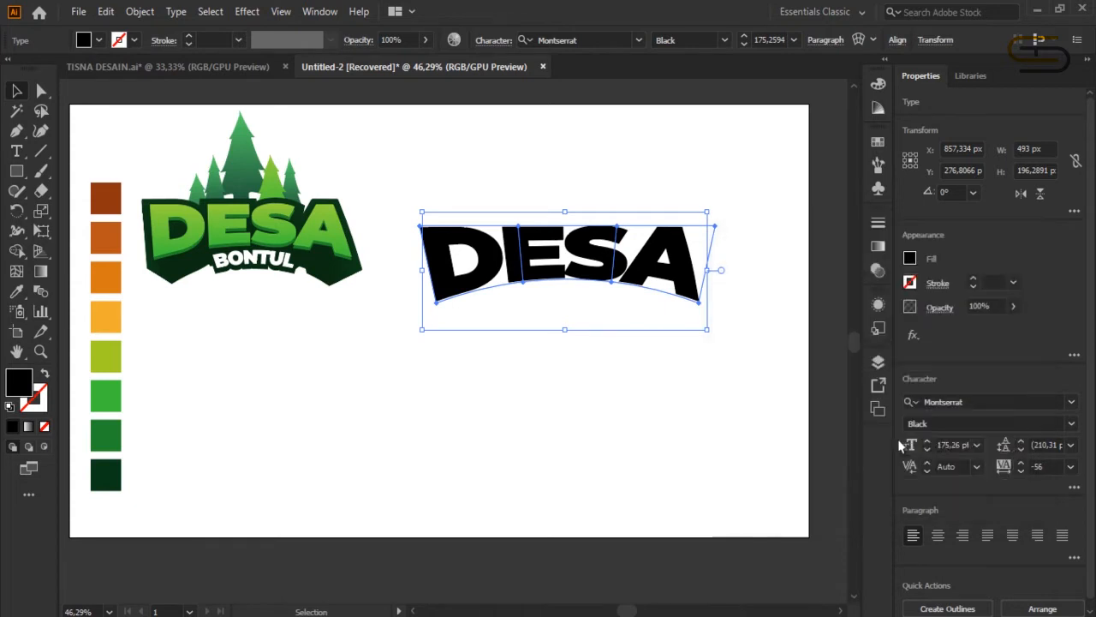
Step: Move the warped DESA lettering slightly up and to the right, then expand its object and fill
left_click(624, 313)
left_click(607, 268)
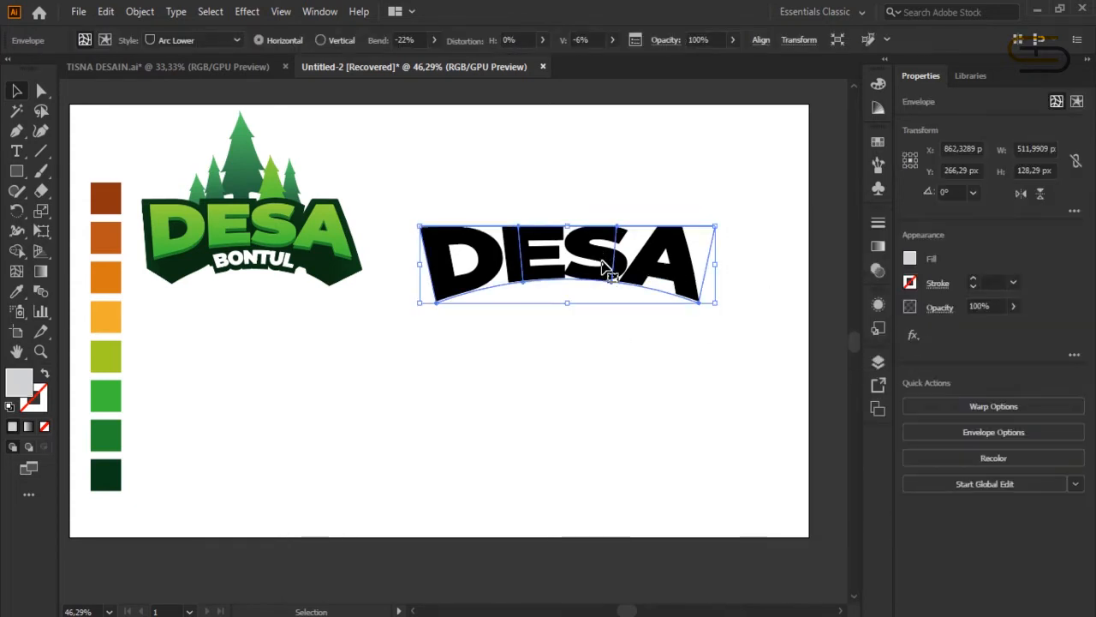
left_click_drag(595, 283, 603, 263)
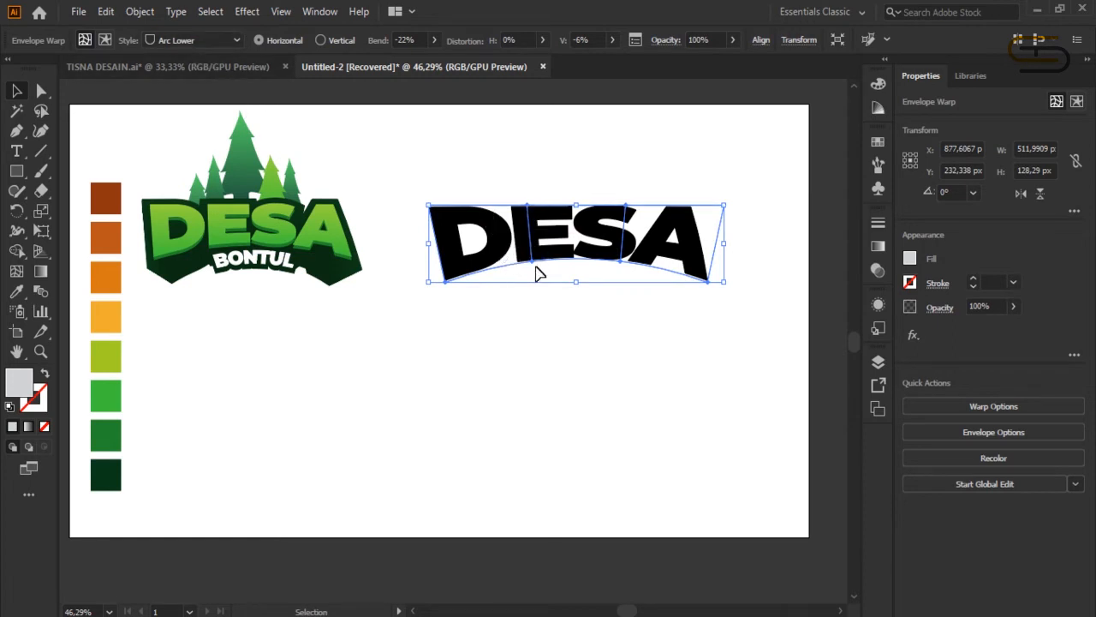
left_click(137, 12)
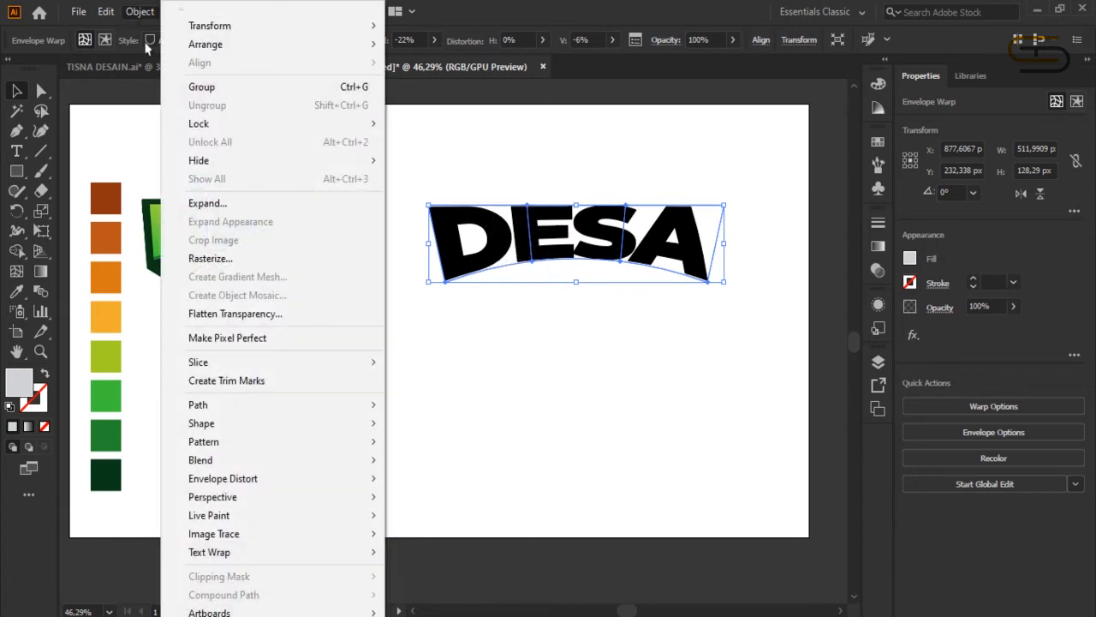
left_click(260, 203)
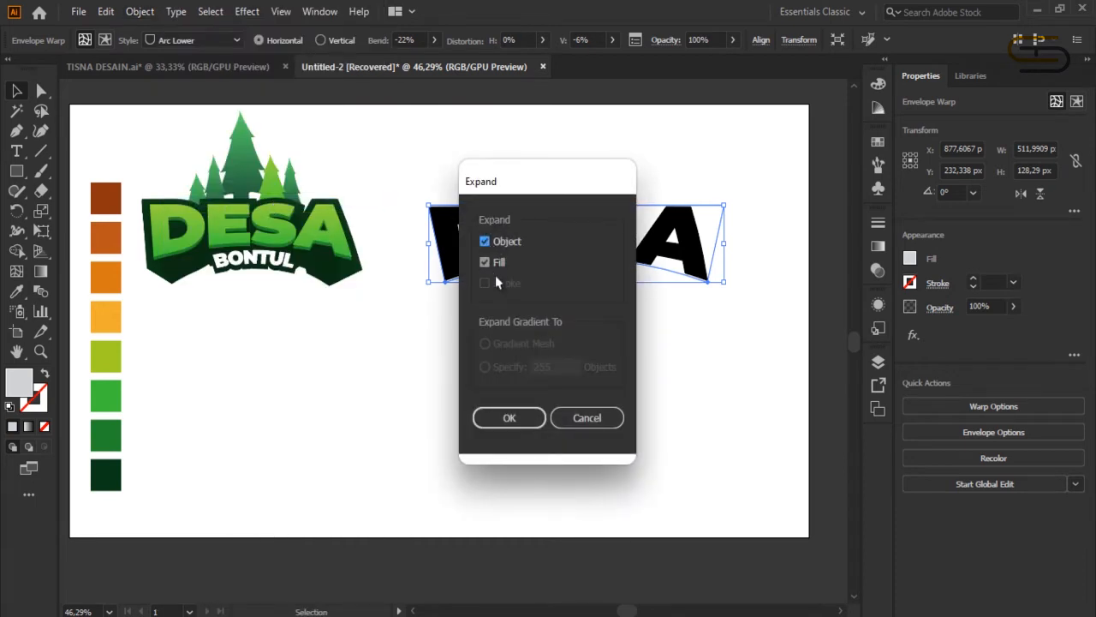
left_click(507, 417)
Step: Place a copy of the expanded DESA lettering below the reference logo and shift the upper lettering slightly right
left_click(631, 409)
left_click(599, 246)
left_click_drag(599, 247, 623, 247)
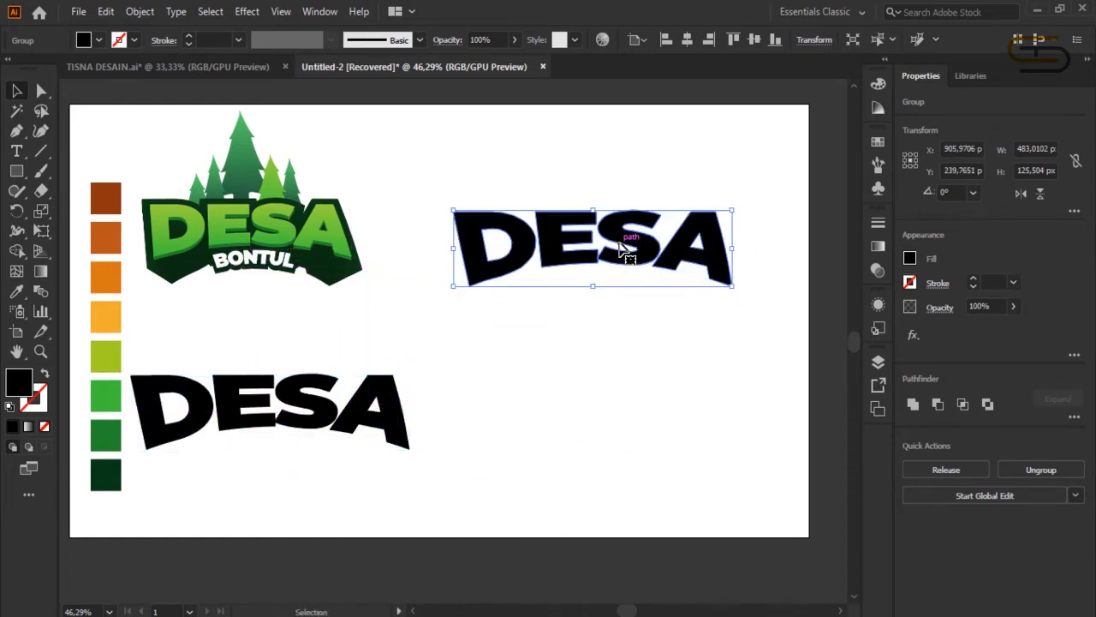
left_click(647, 358)
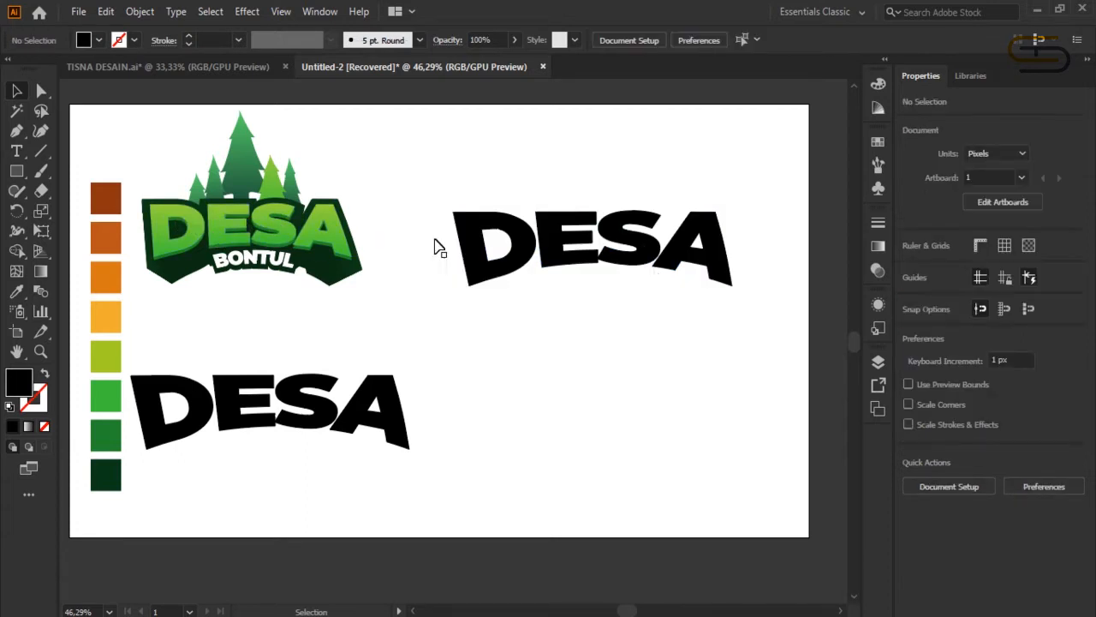
Step: Fill the upper DESA lettering with a linear gradient, sampling the yellow-green swatch for the first stop and the bright green swatch for the last
left_click(704, 249)
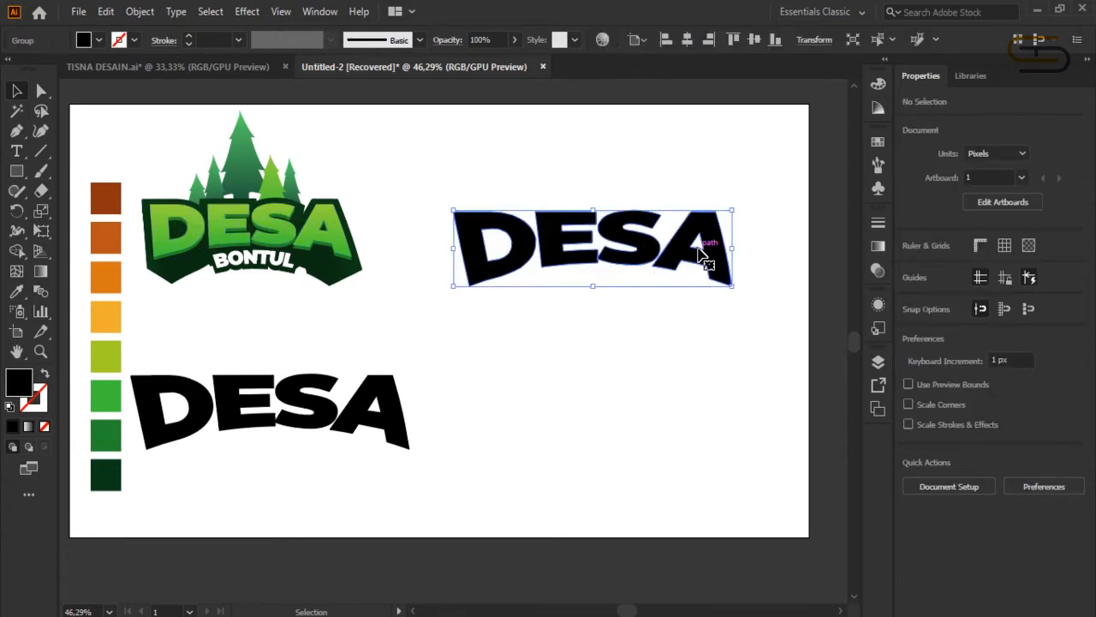
left_click(879, 249)
left_click(692, 245)
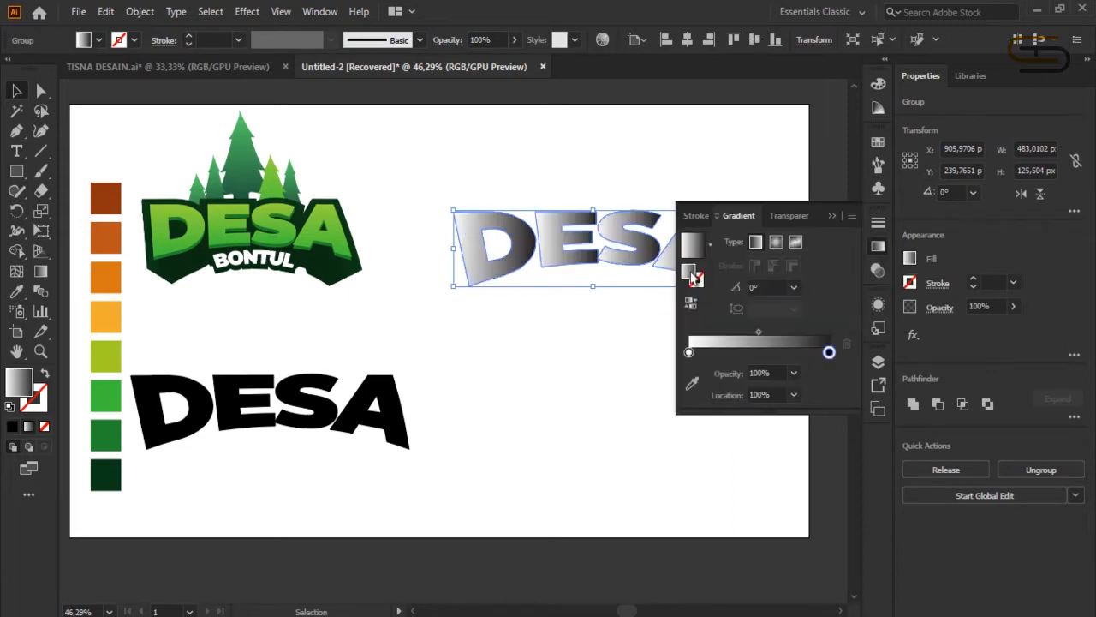
left_click(689, 354)
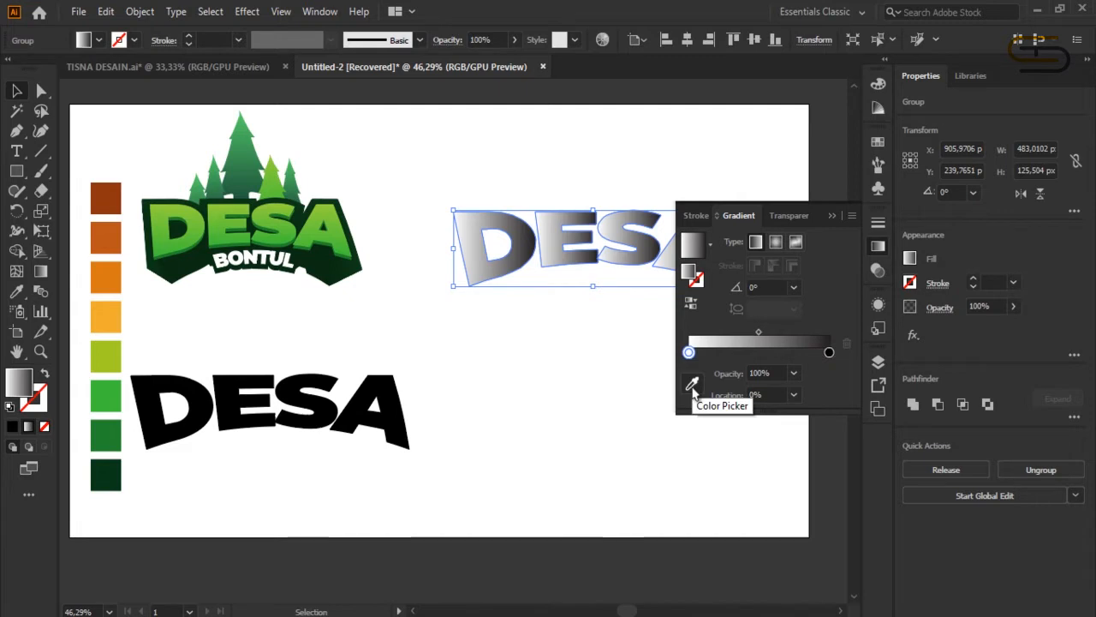
left_click(692, 383)
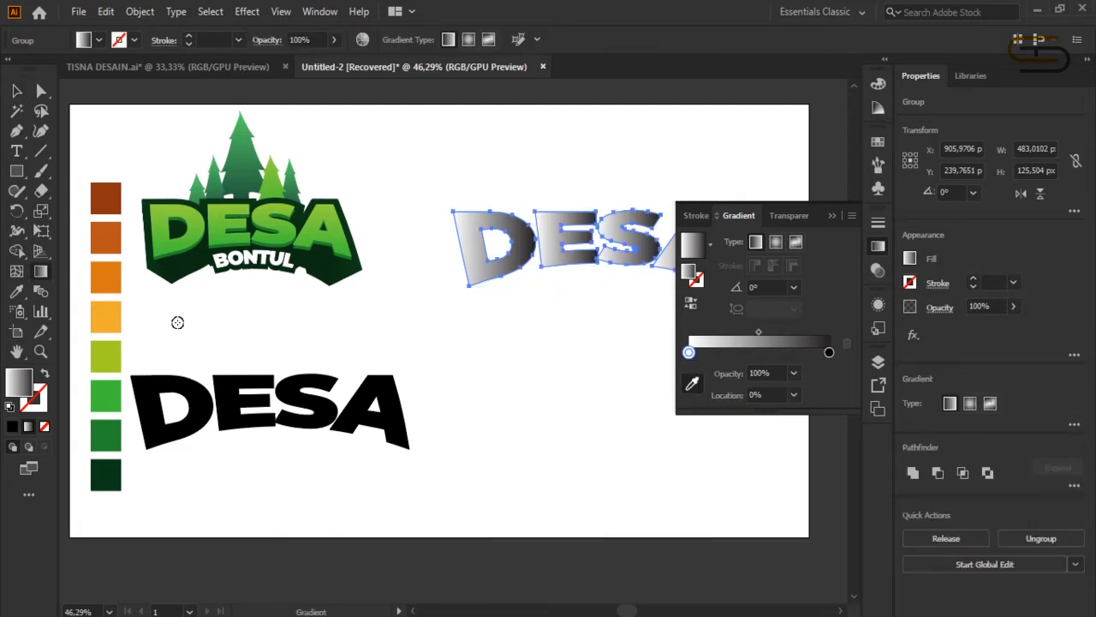
left_click(106, 353)
left_click(829, 352)
left_click(692, 385)
left_click(106, 395)
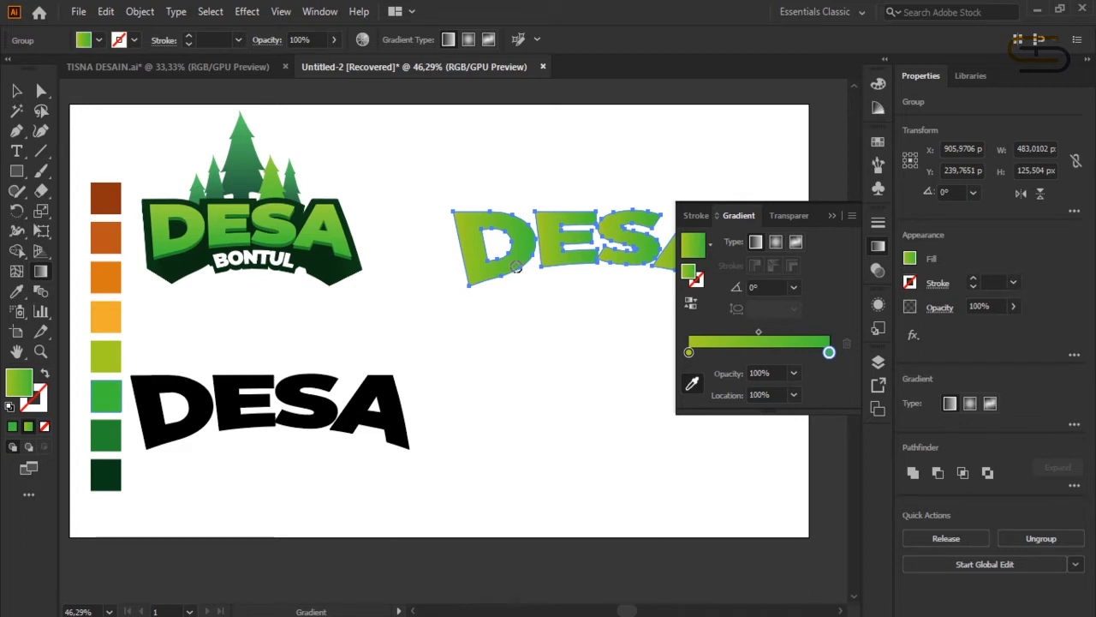
Step: Set the DESA gradient angle to -90° and place a copy of the gradient lettering directly above it
left_click(794, 288)
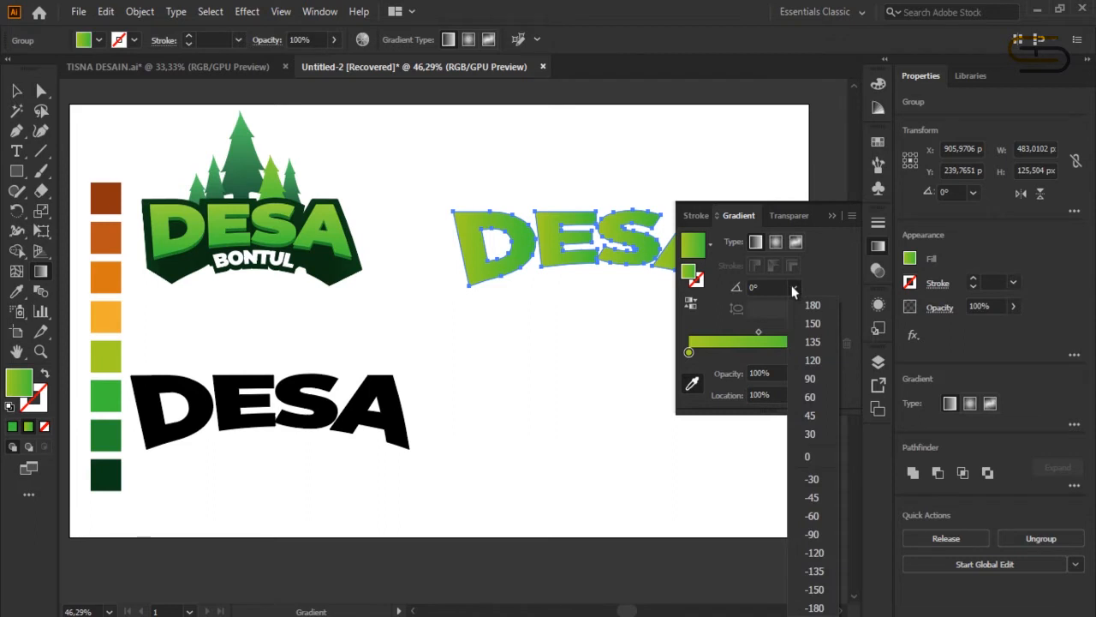
left_click(819, 534)
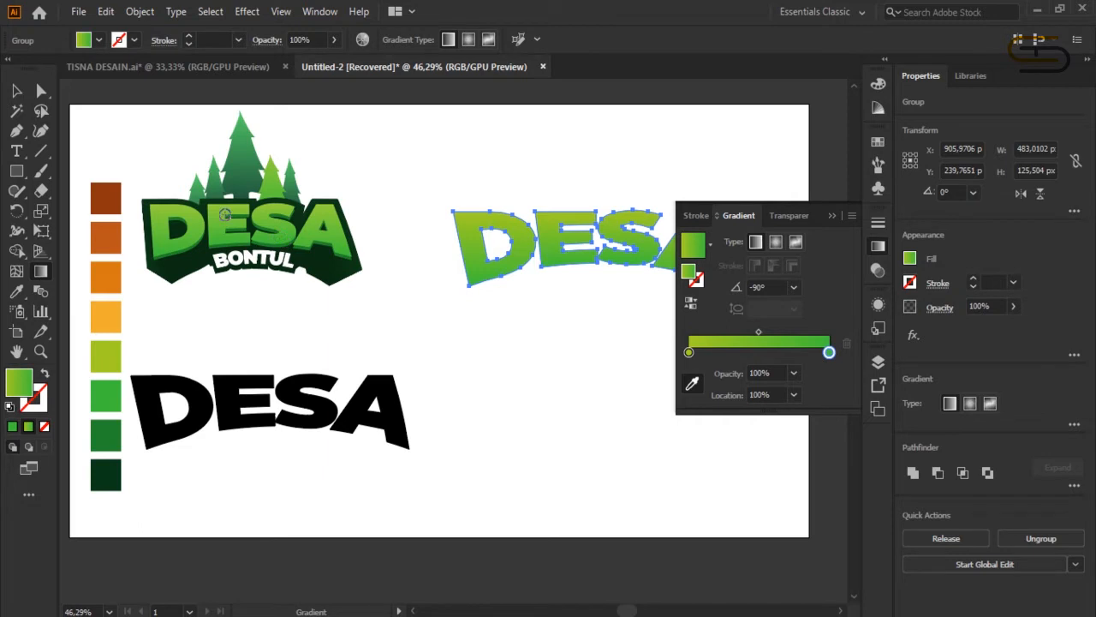
left_click(16, 91)
left_click(447, 168)
left_click(556, 240)
left_click_drag(565, 245, 560, 155)
key("ctrl+z")
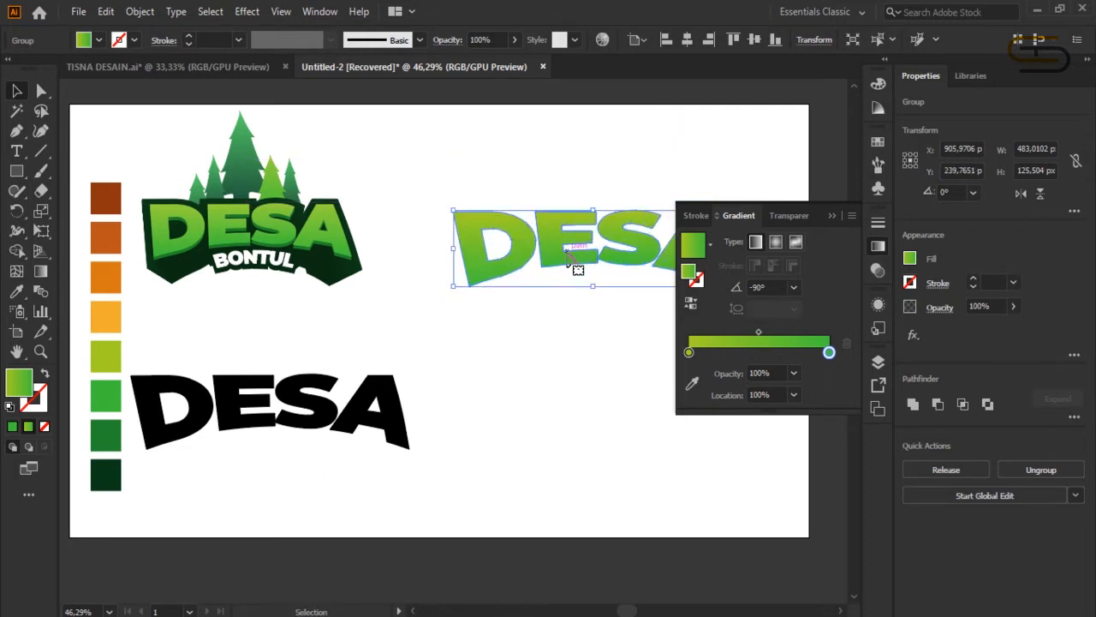
left_click_drag(561, 246, 561, 155)
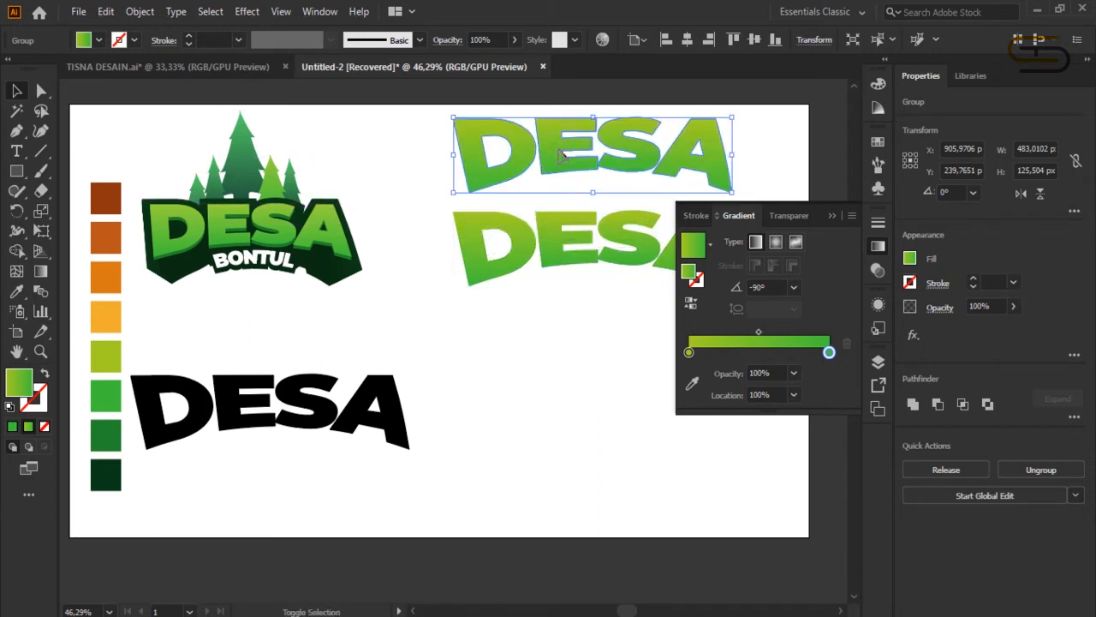
Step: Fill the lower of the two gradient DESA letterings with the medium dark green swatch, 23882C
left_click(538, 272)
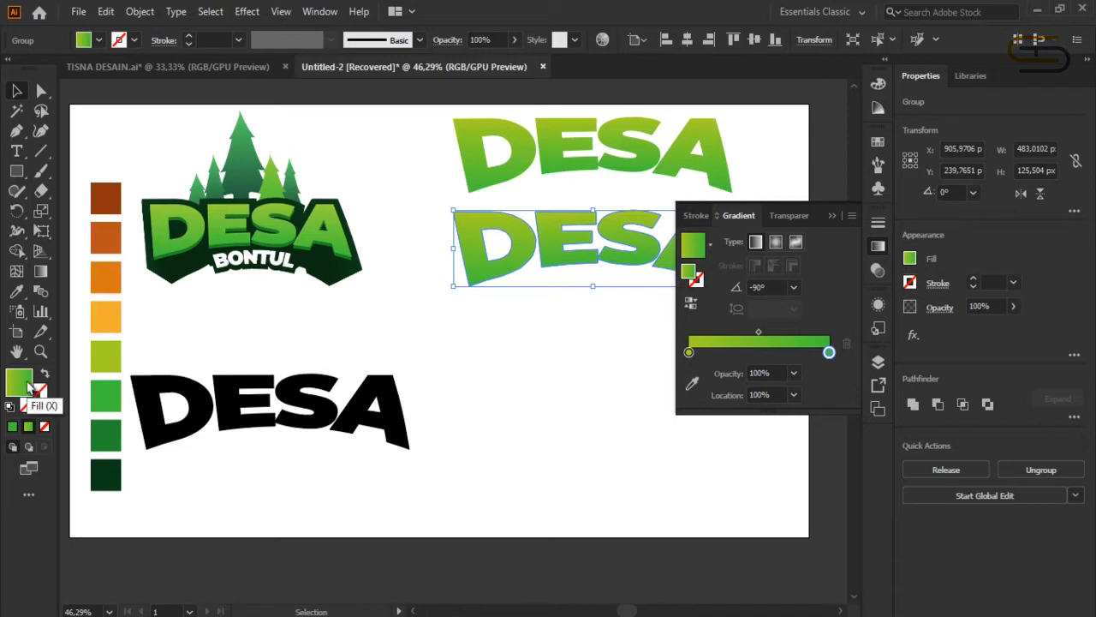
left_click(13, 427)
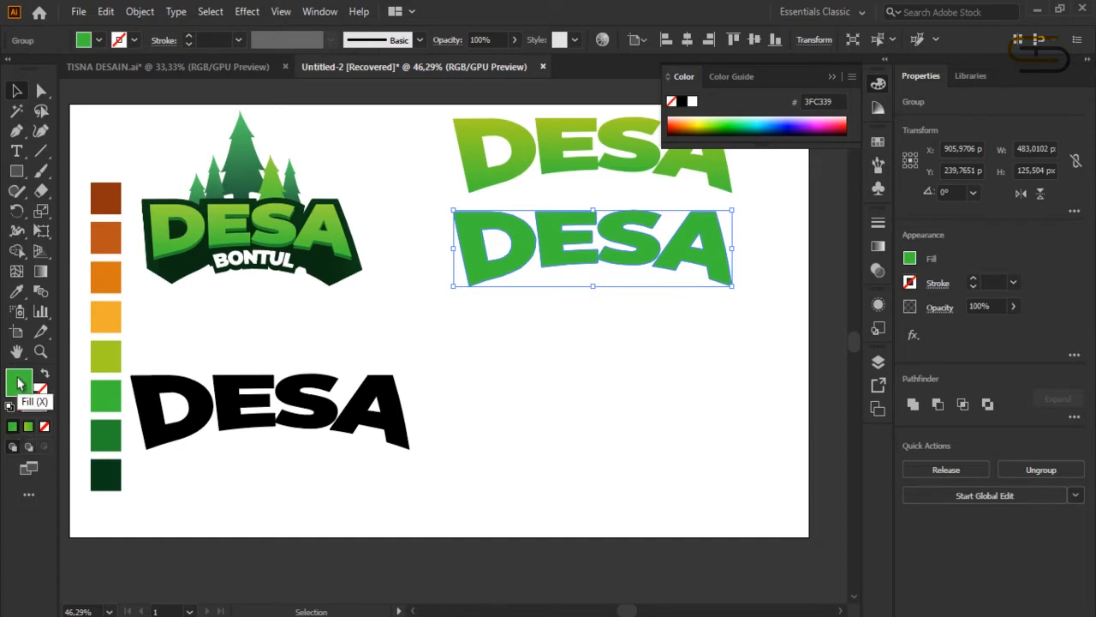
double_click(21, 383)
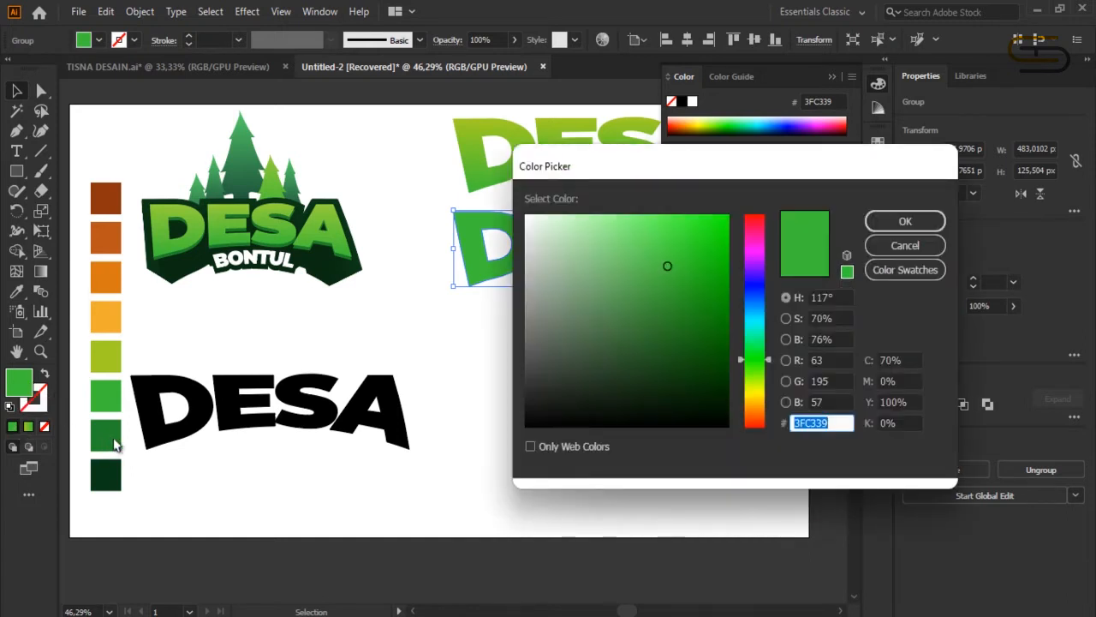
left_click(906, 246)
left_click(19, 292)
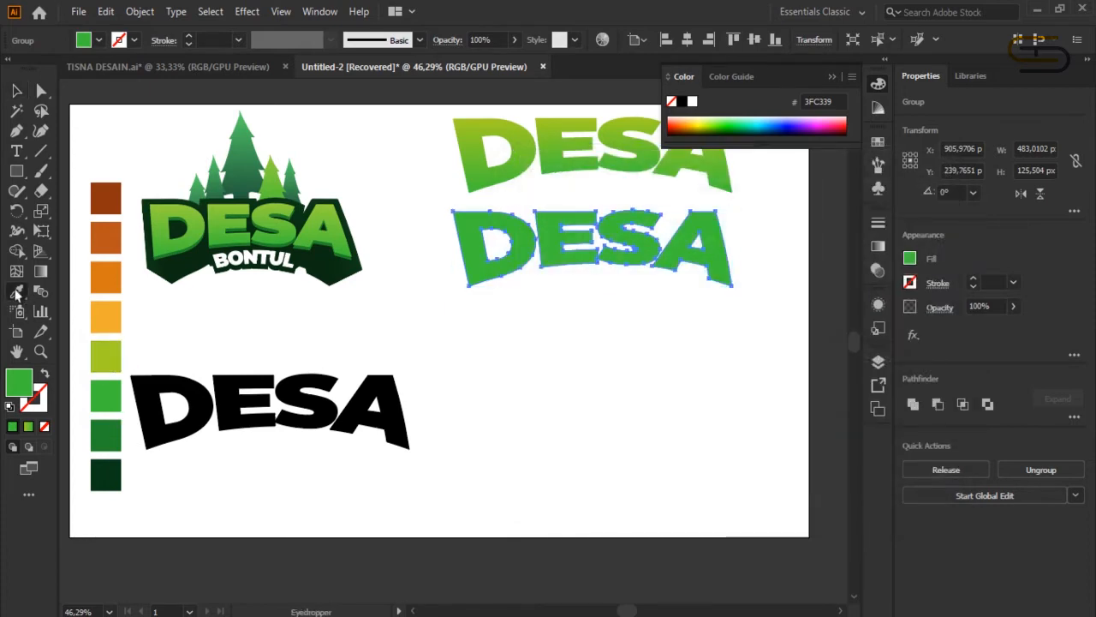
left_click(110, 437)
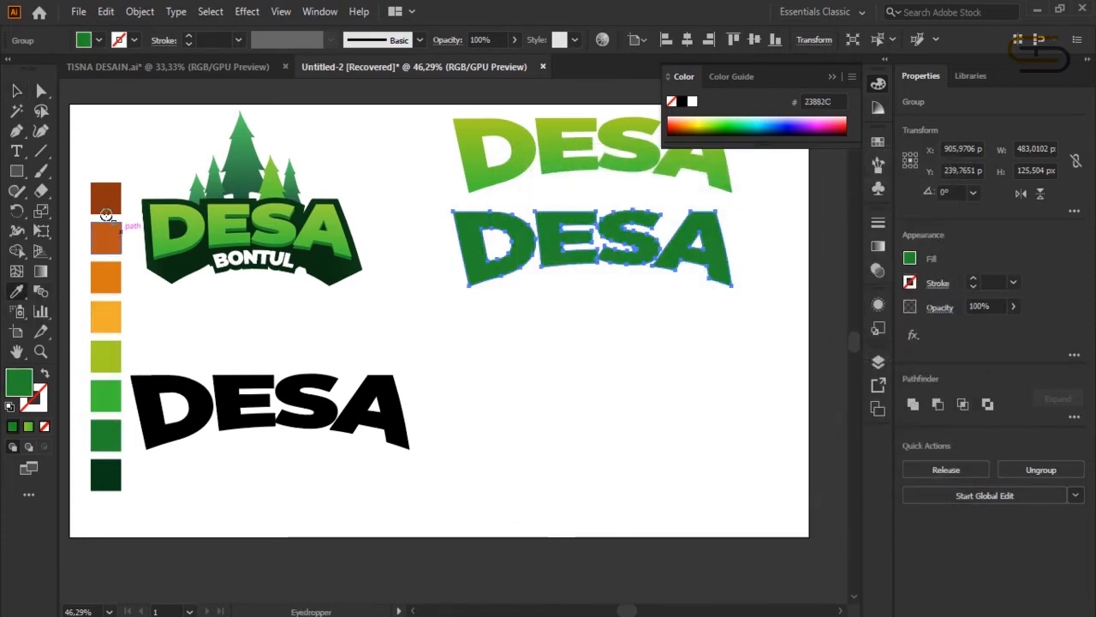
Step: Move the gradient DESA over the dark green copy and nudge it so a thin shadow edge shows below the letters
left_click(16, 91)
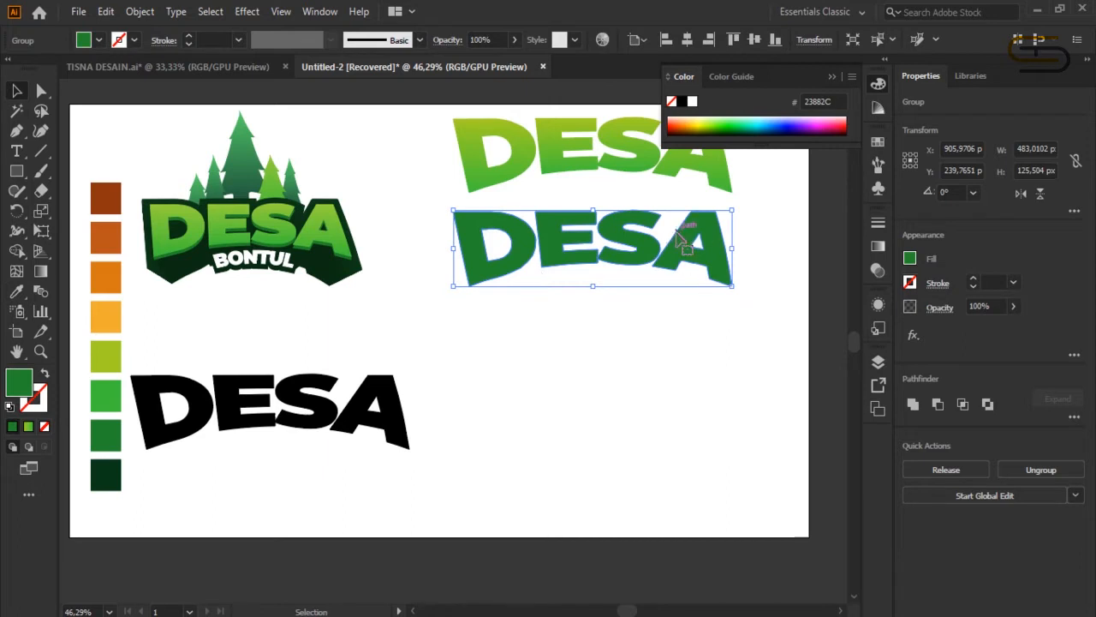
left_click_drag(629, 159, 625, 241)
left_click(629, 314)
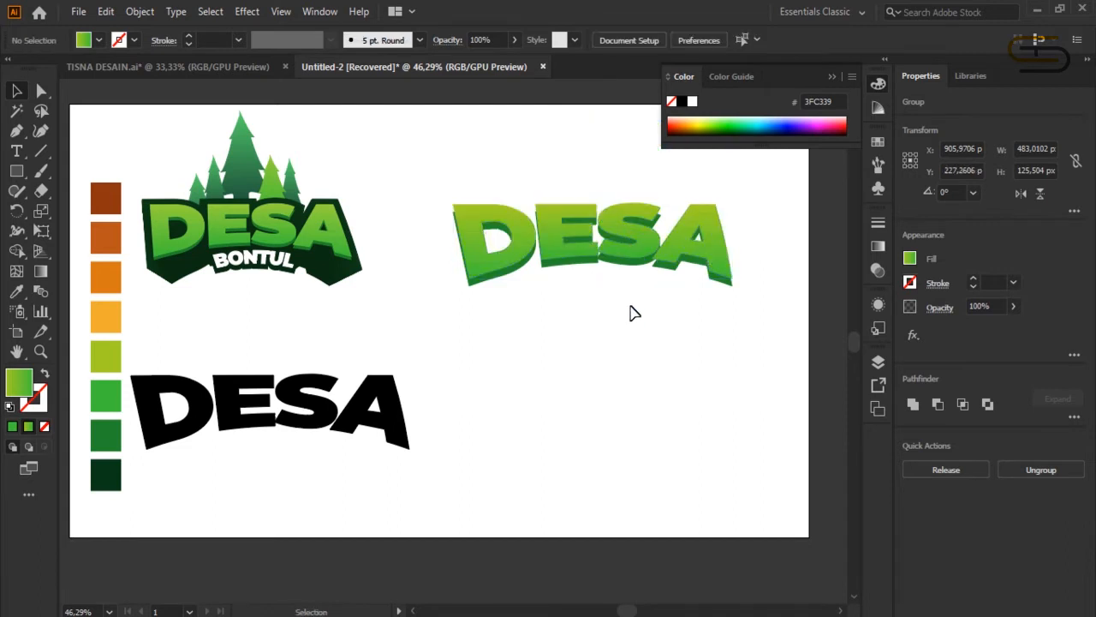
left_click(640, 260)
key("Left")
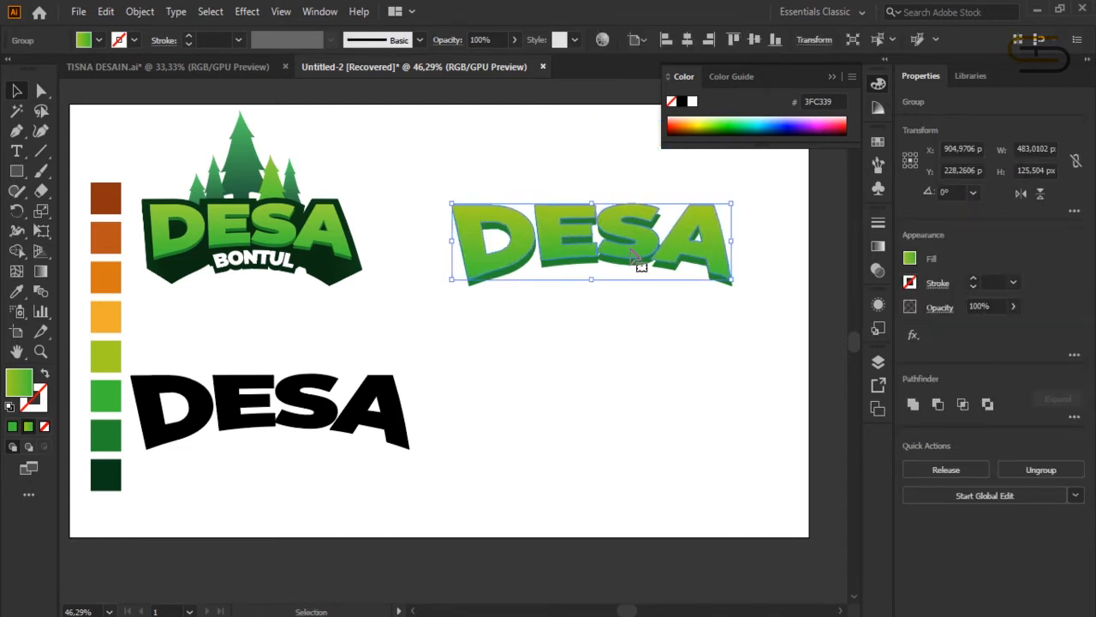
key("Down")
key("Down")
key("Right")
key("Down")
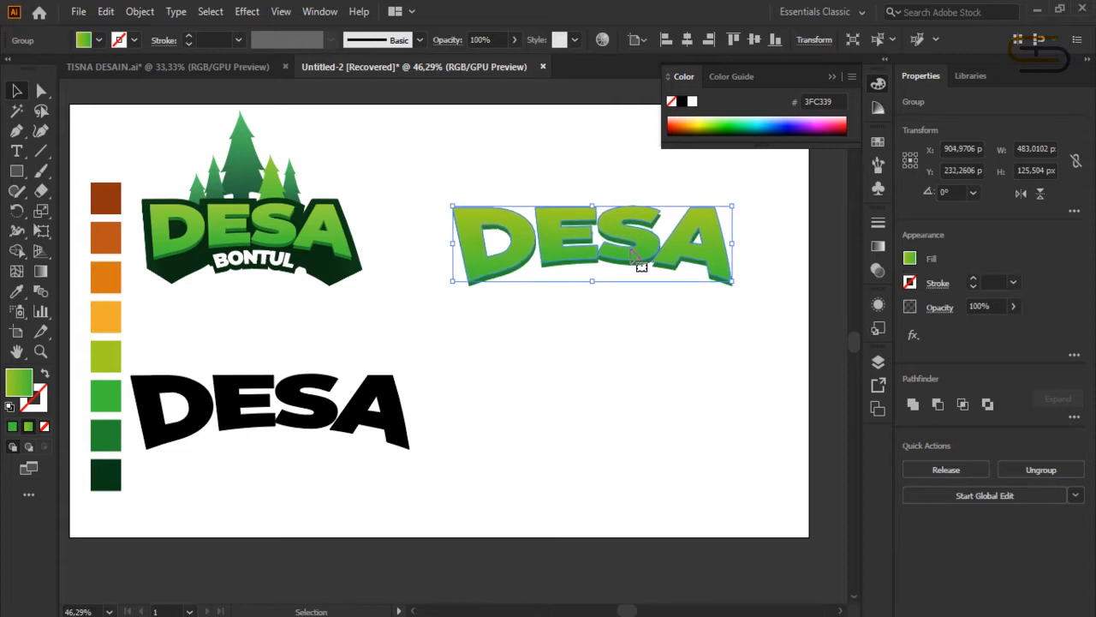
left_click(673, 351)
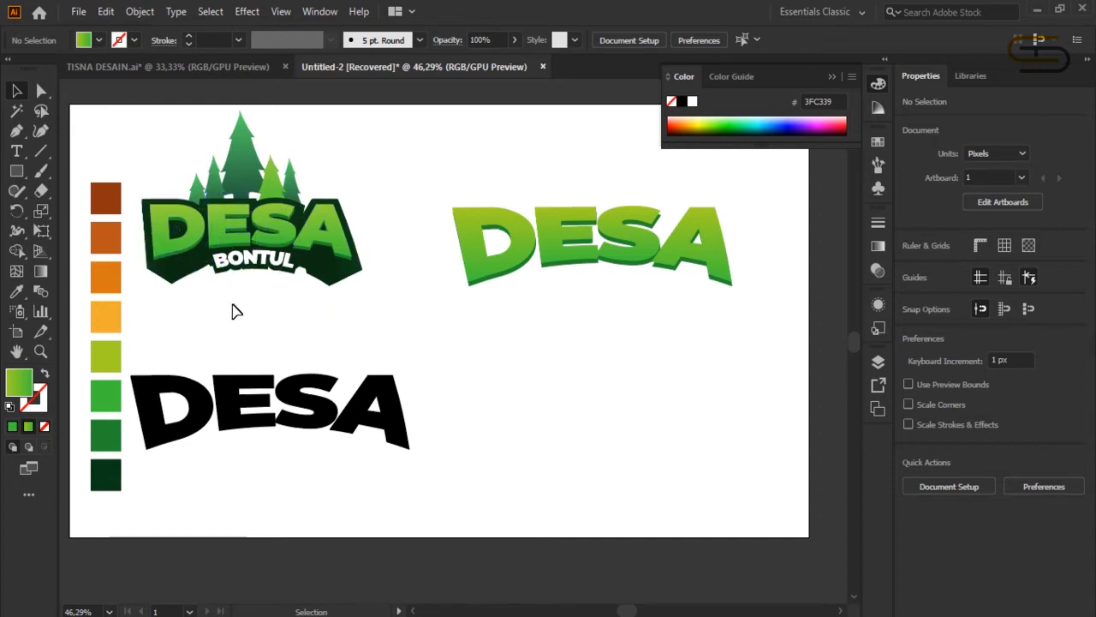
Step: Place a copy of the black DESA lettering below the green lettering and fill it with the darkest green swatch
left_click(320, 422)
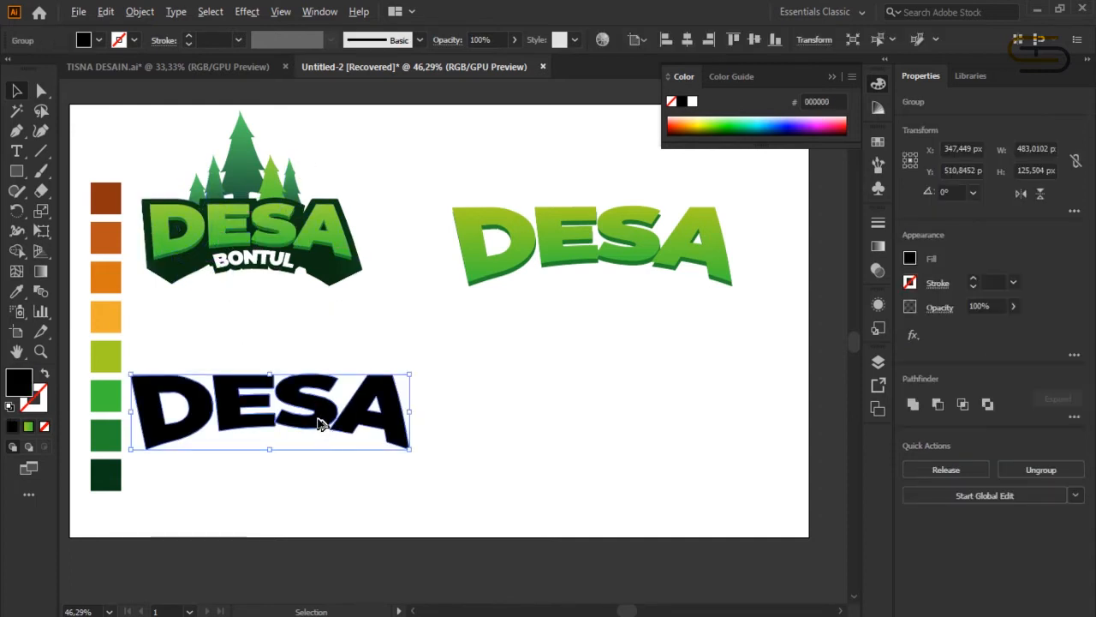
left_click_drag(319, 423, 649, 401)
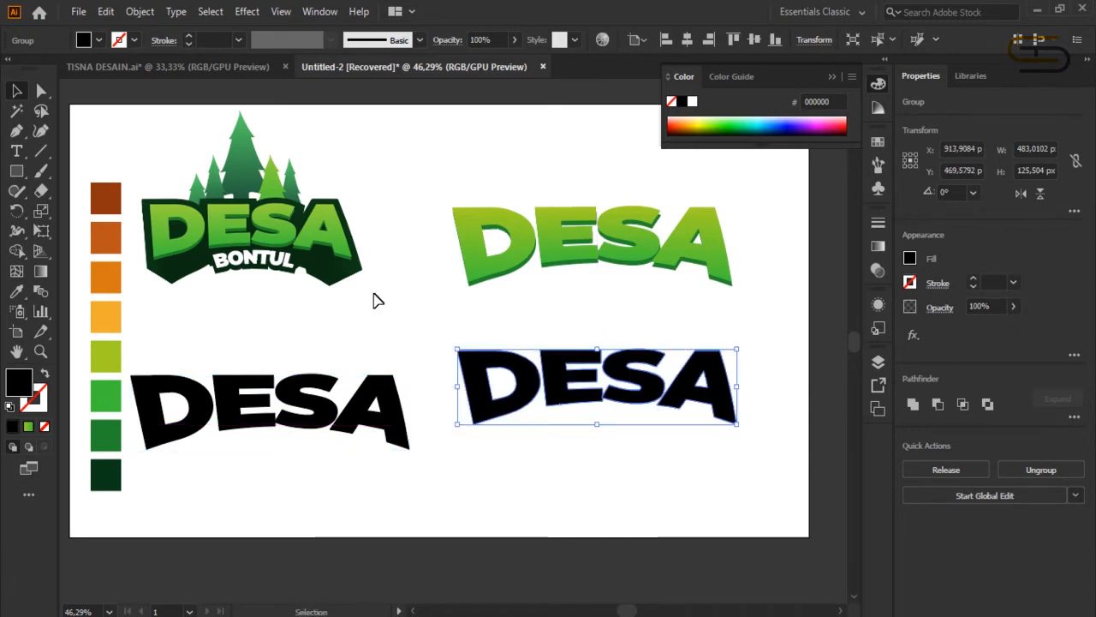
key("i")
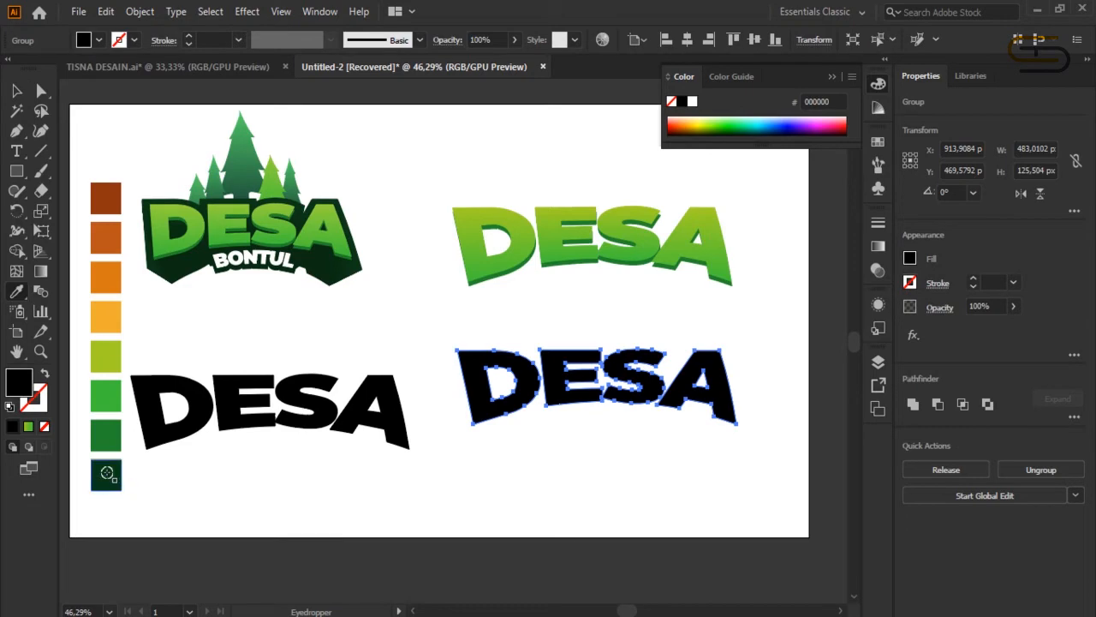
left_click(107, 473)
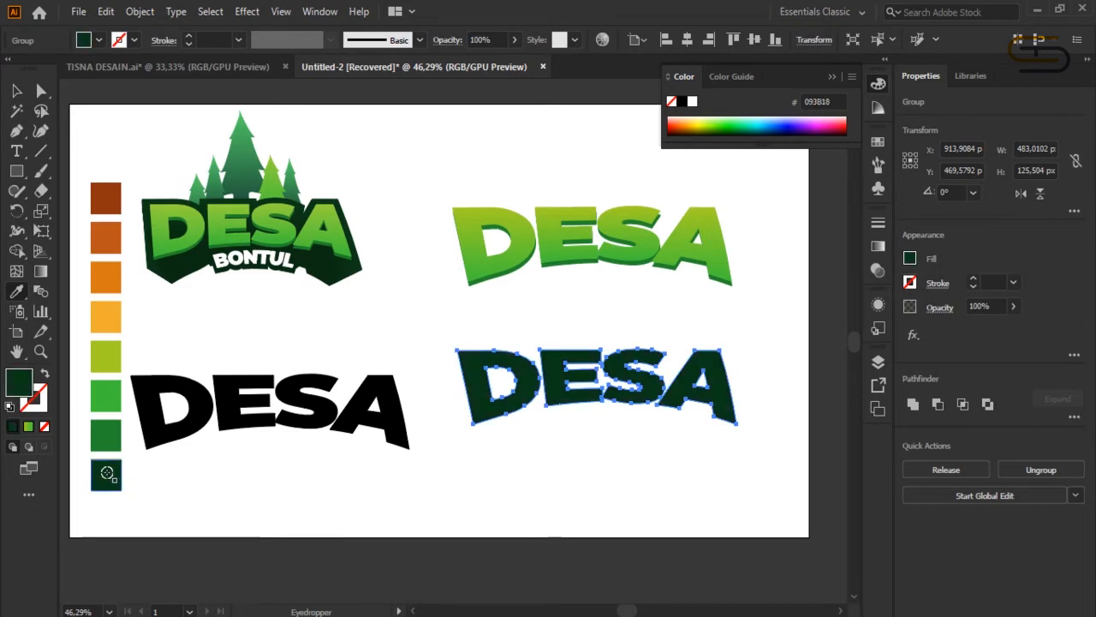
Step: Darken the copied DESA lettering's fill to 092D11 and move it up closer to the green lettering
double_click(15, 390)
left_click(698, 390)
left_click_drag(697, 391, 698, 393)
left_click(900, 221)
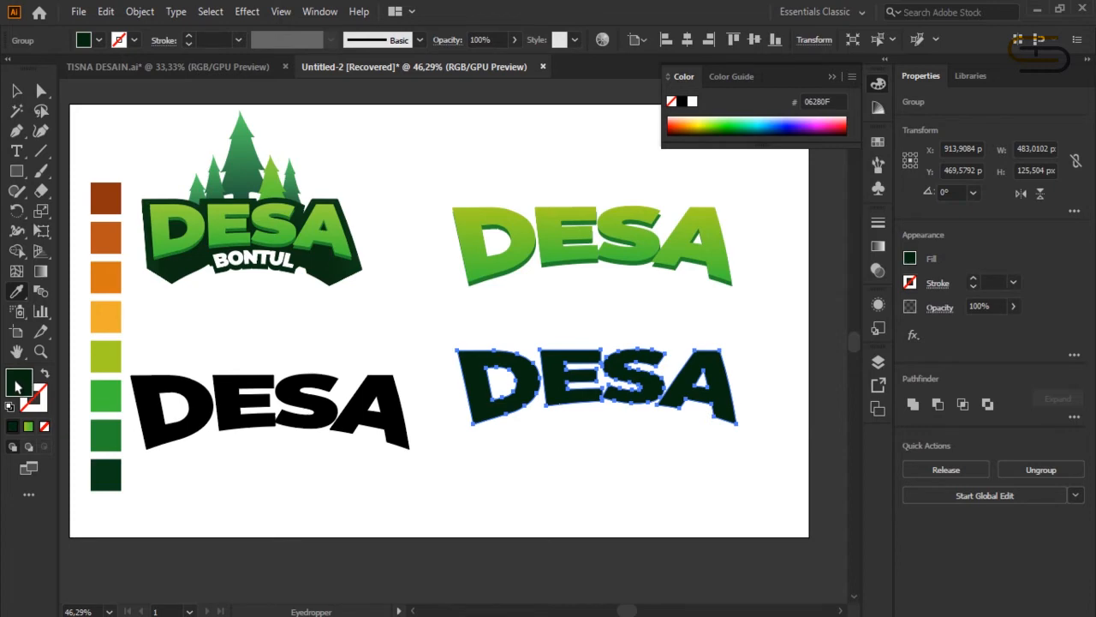
double_click(18, 387)
left_click(699, 392)
left_click_drag(700, 393, 693, 386)
left_click(905, 221)
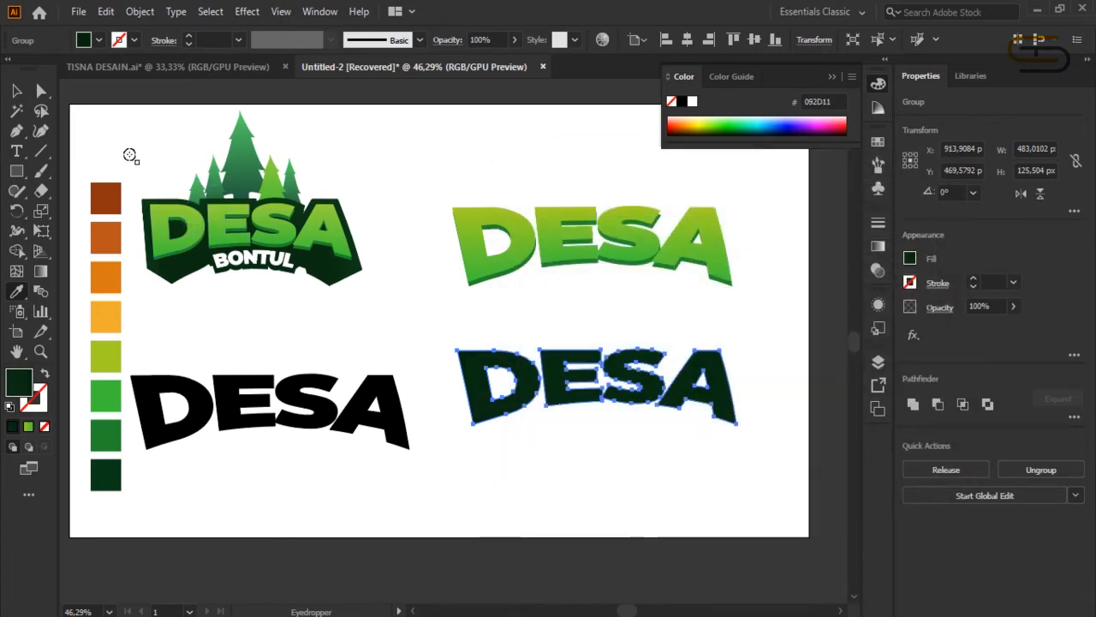
left_click(17, 90)
left_click(578, 497)
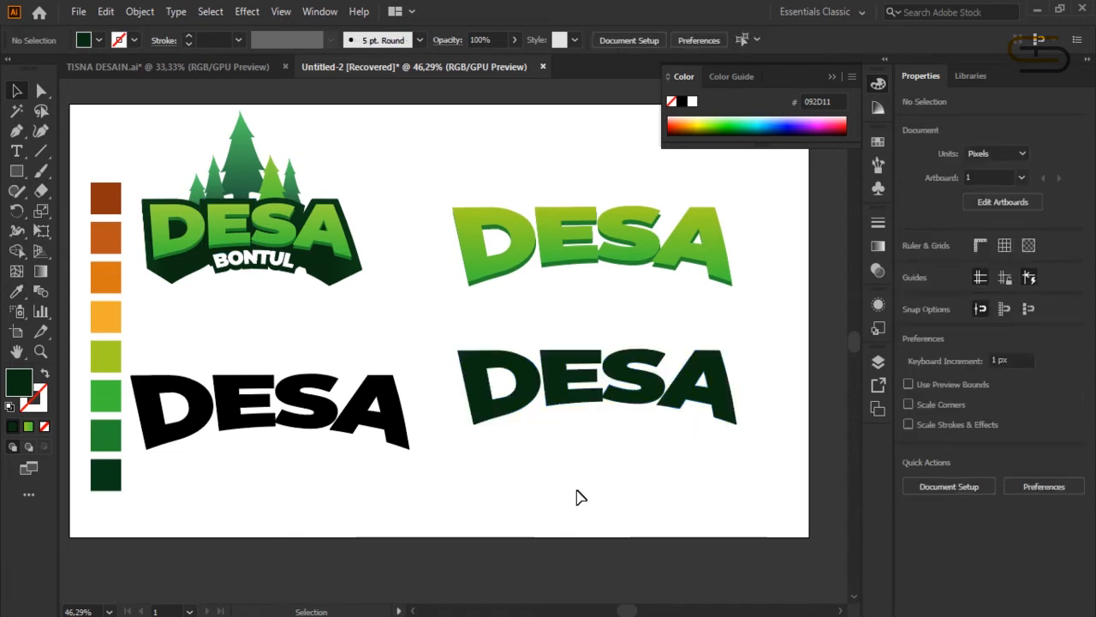
left_click_drag(594, 377, 595, 352)
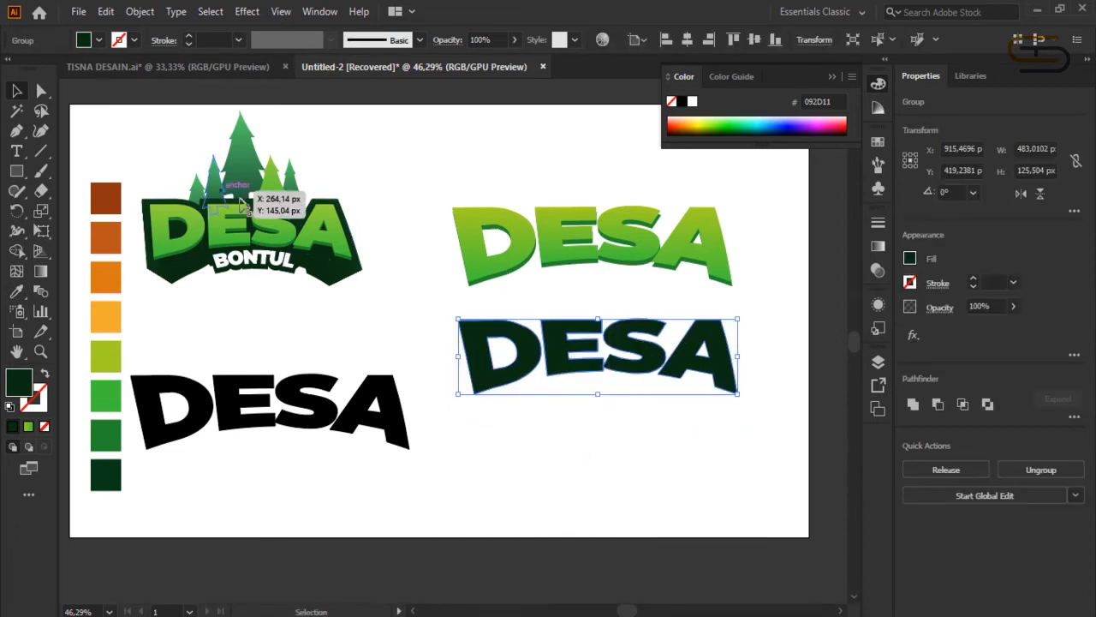
Step: Try a 10 px Offset Path with Miter joins and a miter limit of 4 on the very dark DESA copy
left_click(141, 12)
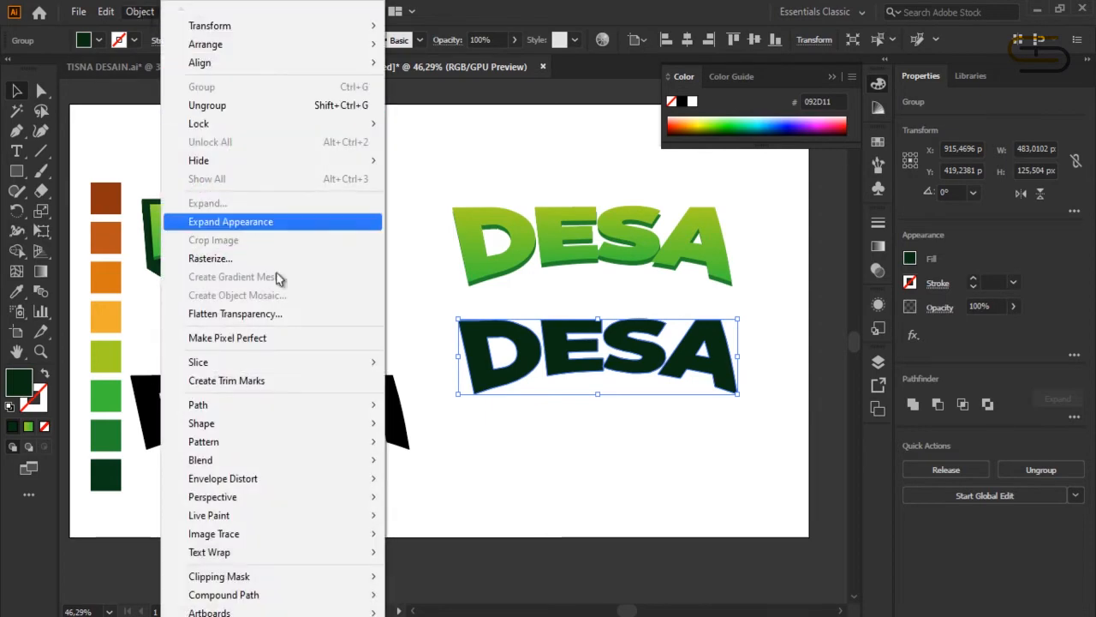
mouse_move(305, 408)
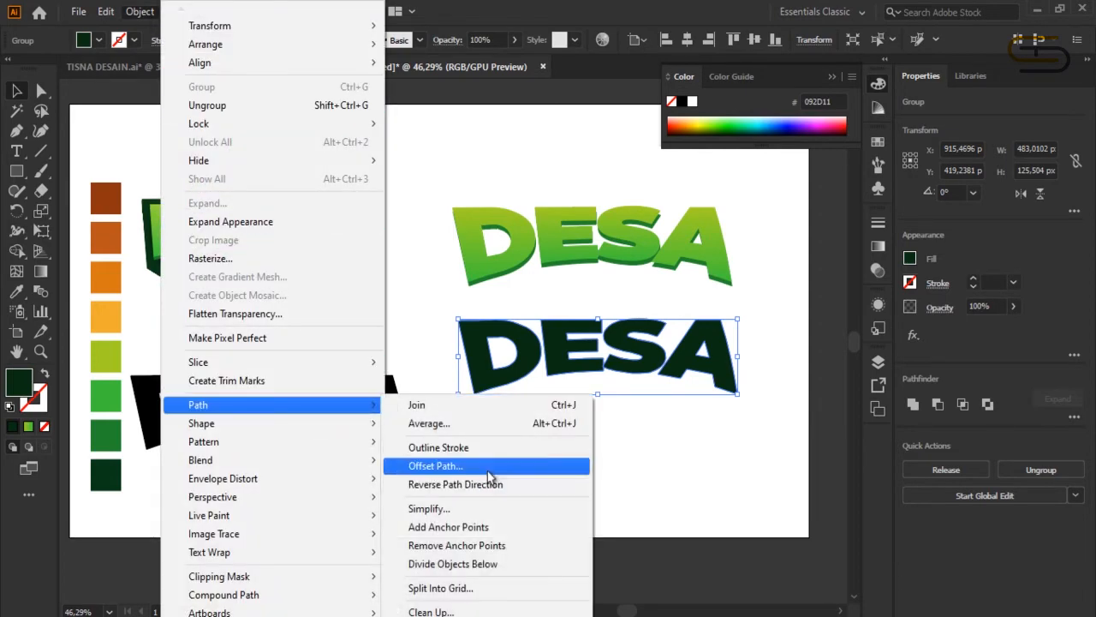
left_click(487, 468)
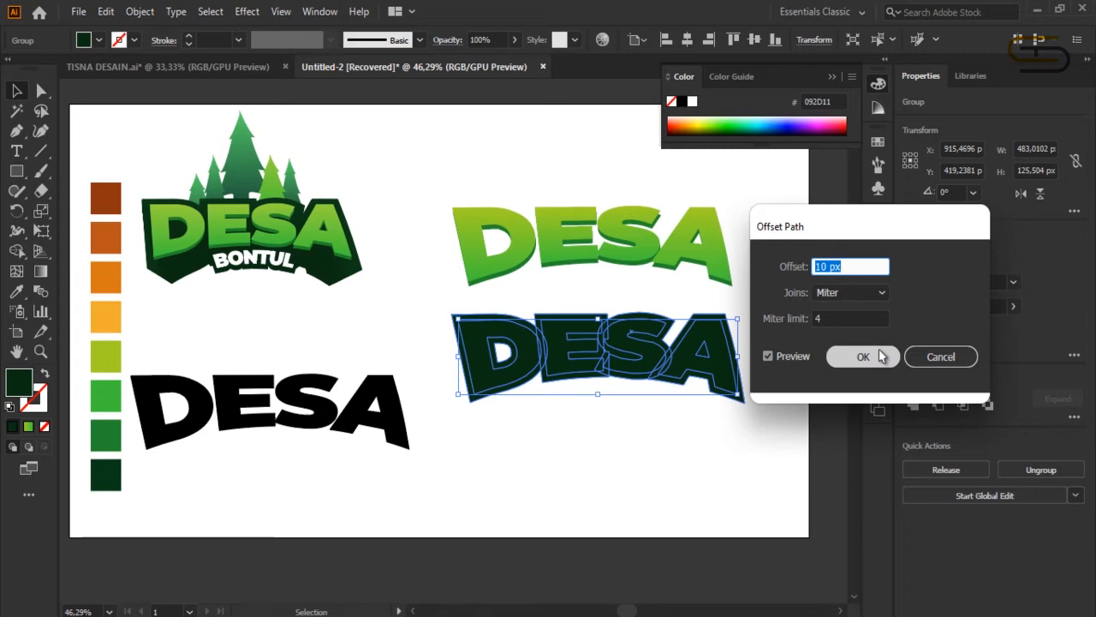
left_click(865, 358)
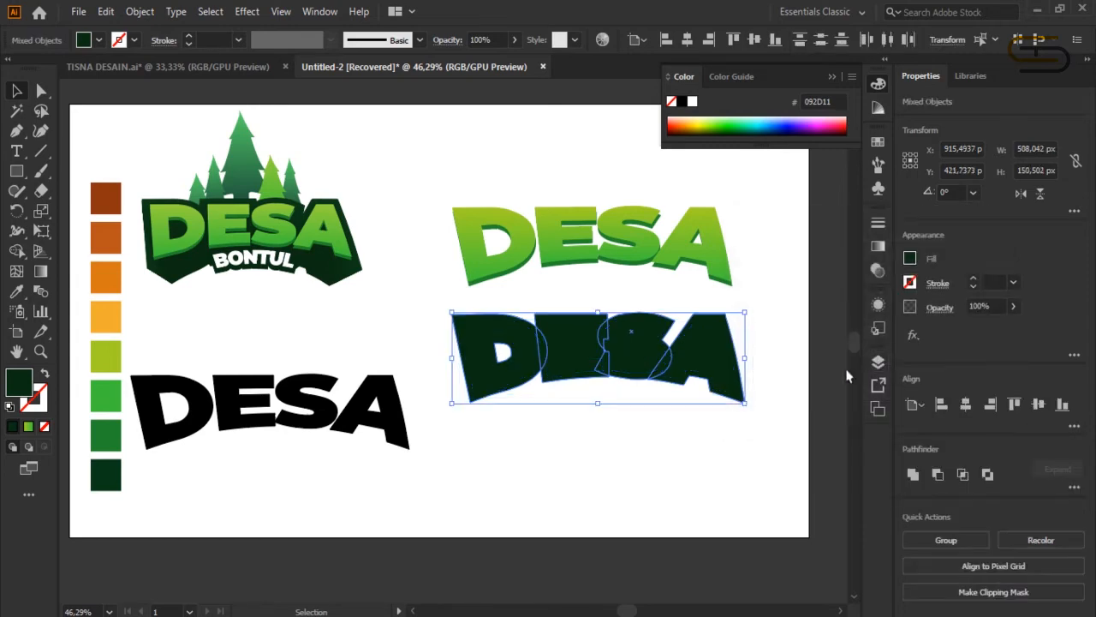
Step: Place the offset dark lettering behind the gradient DESA as an outline and nudge it slightly down
left_click_drag(638, 378, 632, 266)
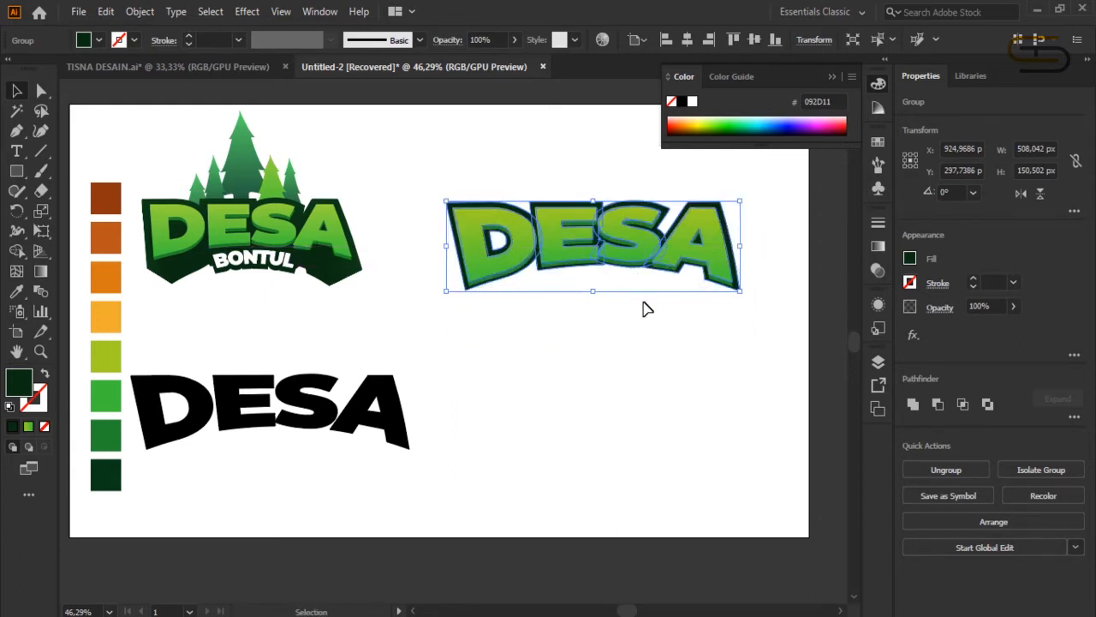
left_click(732, 316)
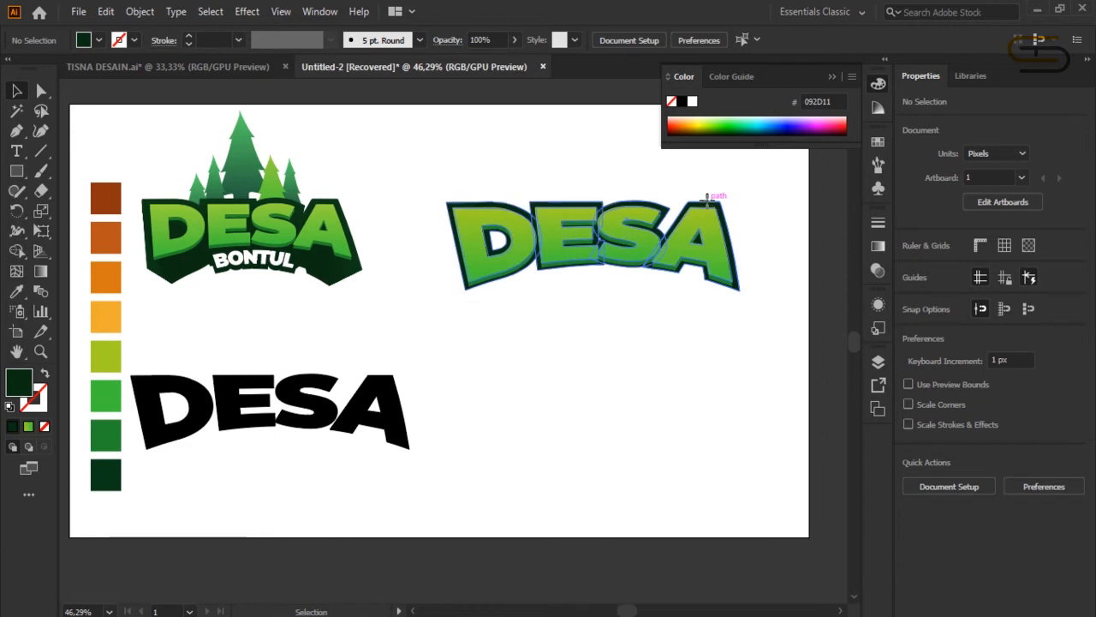
left_click(711, 202)
key("Down")
key("Down")
key("Down")
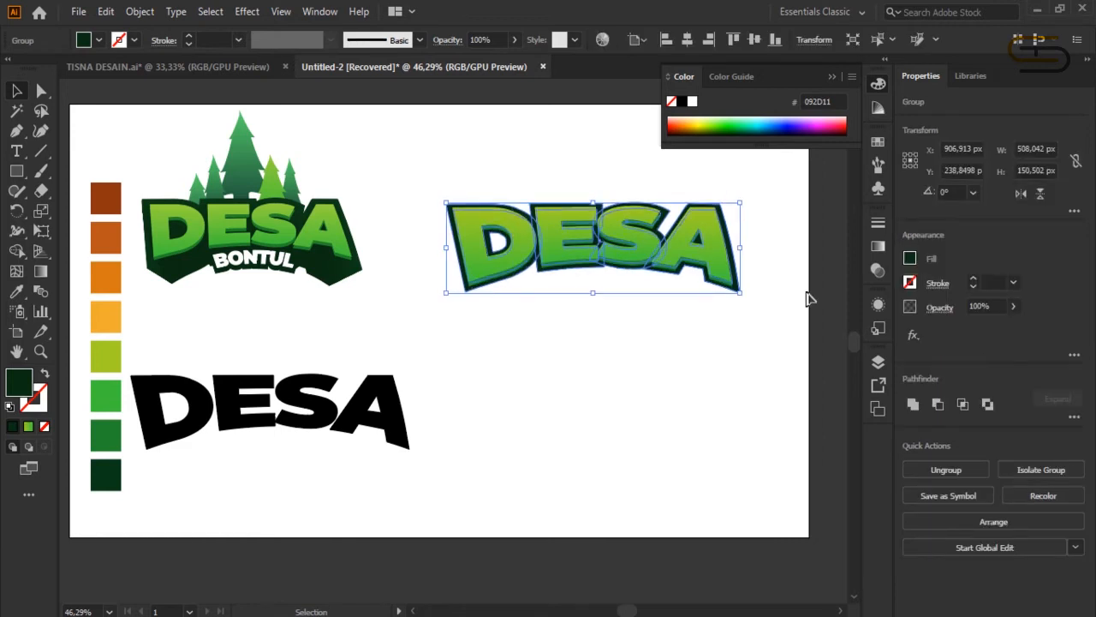
left_click(711, 386)
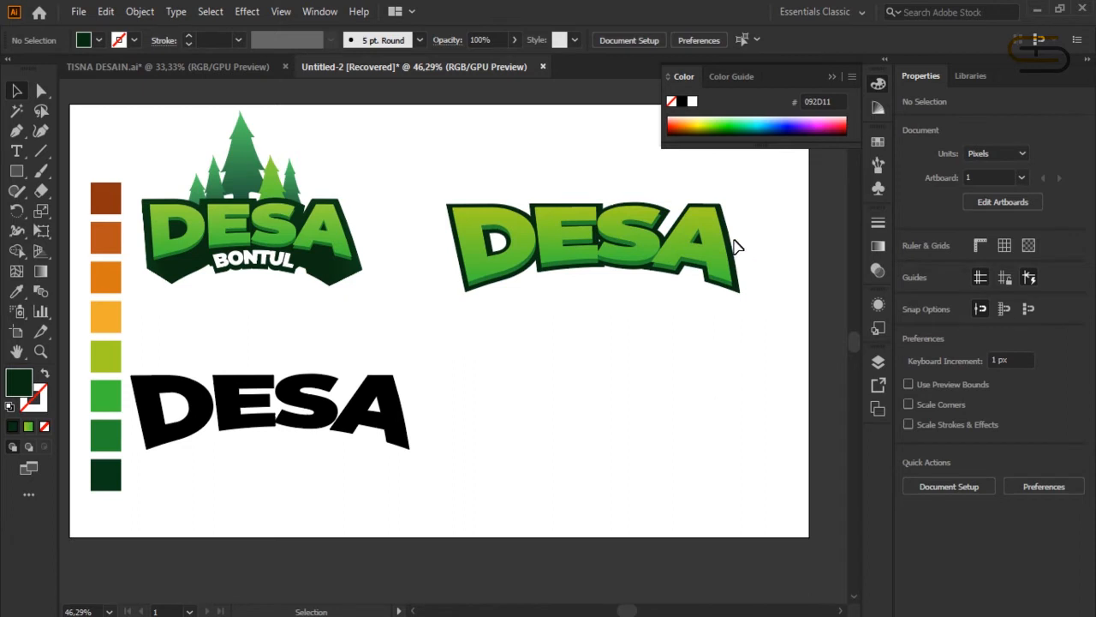
Step: Undo the placement and the 10 px offset of the dark DESA outline
left_click_drag(735, 244, 745, 360)
key("a")
key("ctrl+z")
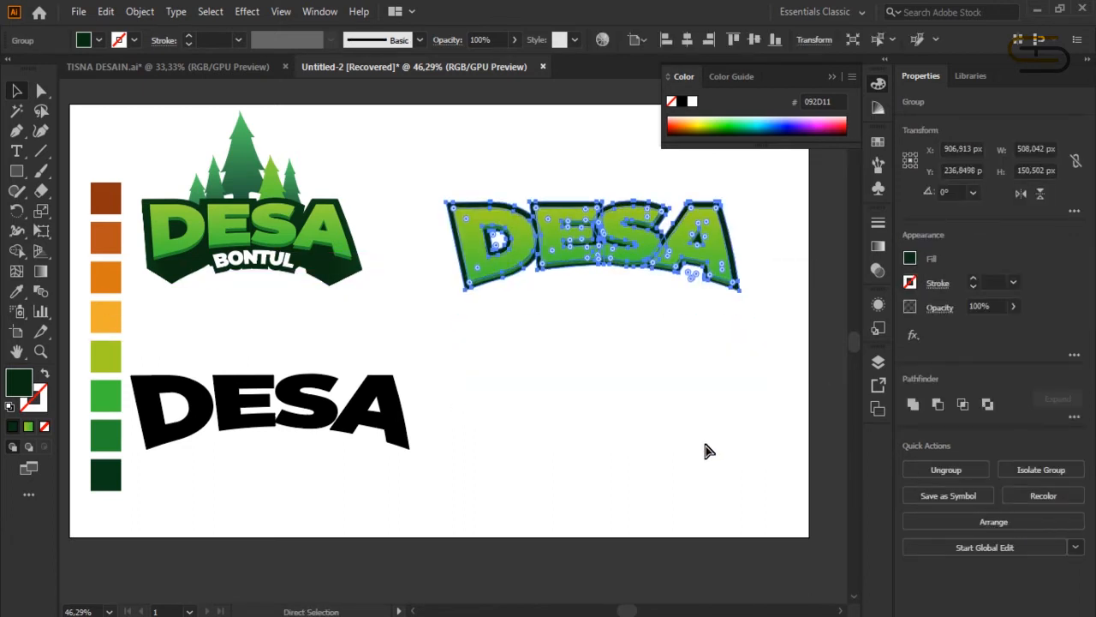
key("ctrl+shift+z")
key("v")
Step: Offset the very dark DESA lettering by 12 px with Miter joins and place the result behind the gradient lettering
left_click(140, 12)
mouse_move(308, 404)
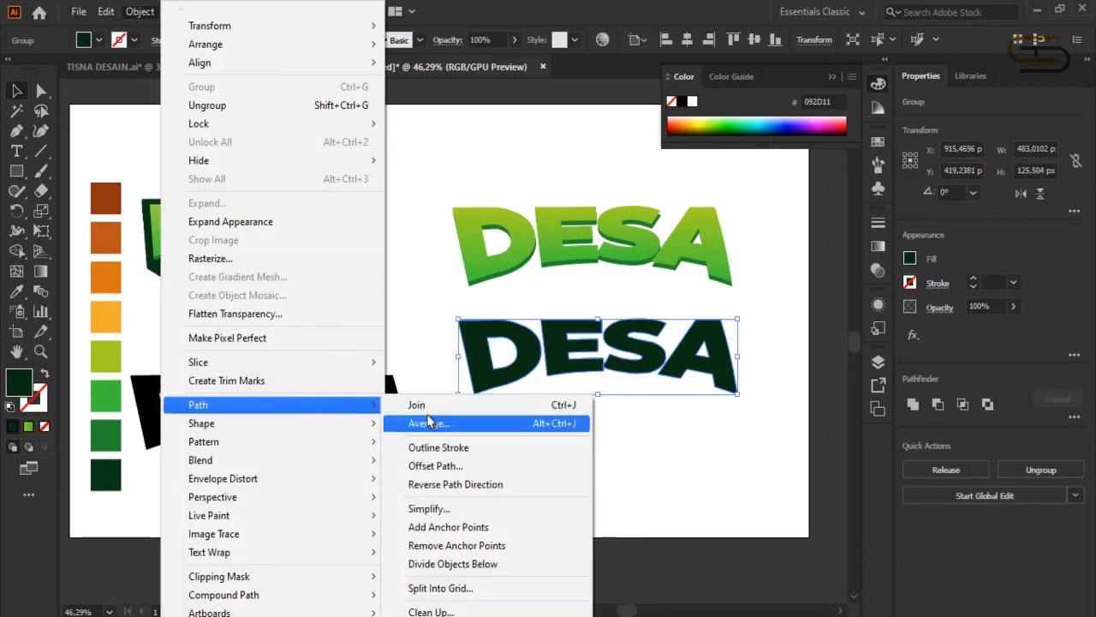
left_click(497, 466)
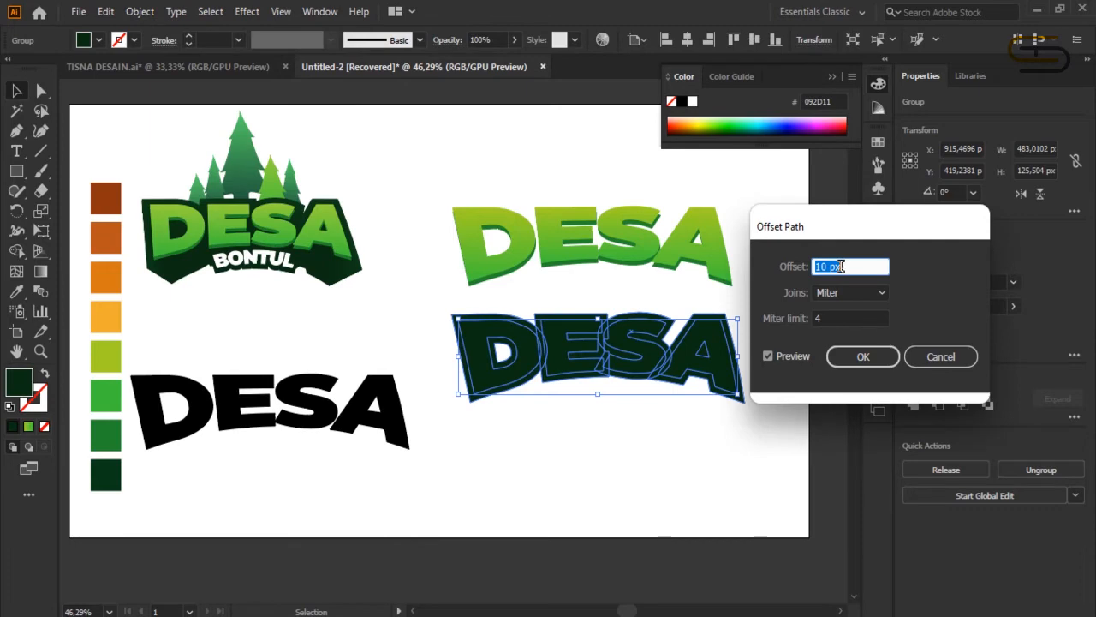
type("12")
left_click(835, 317)
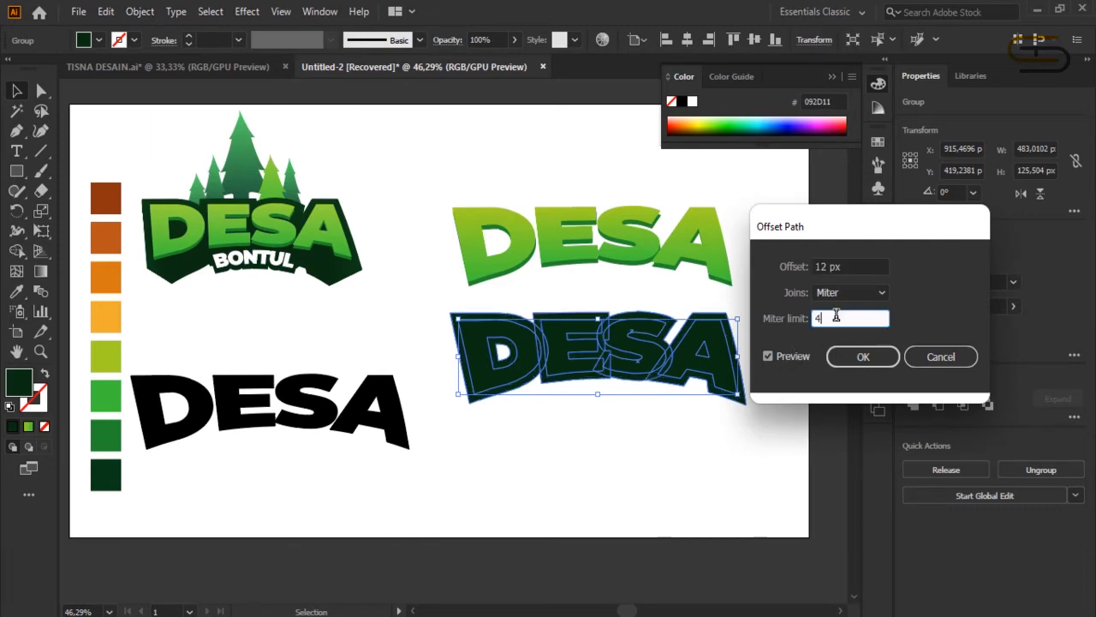
left_click(864, 356)
left_click_drag(686, 339, 681, 261)
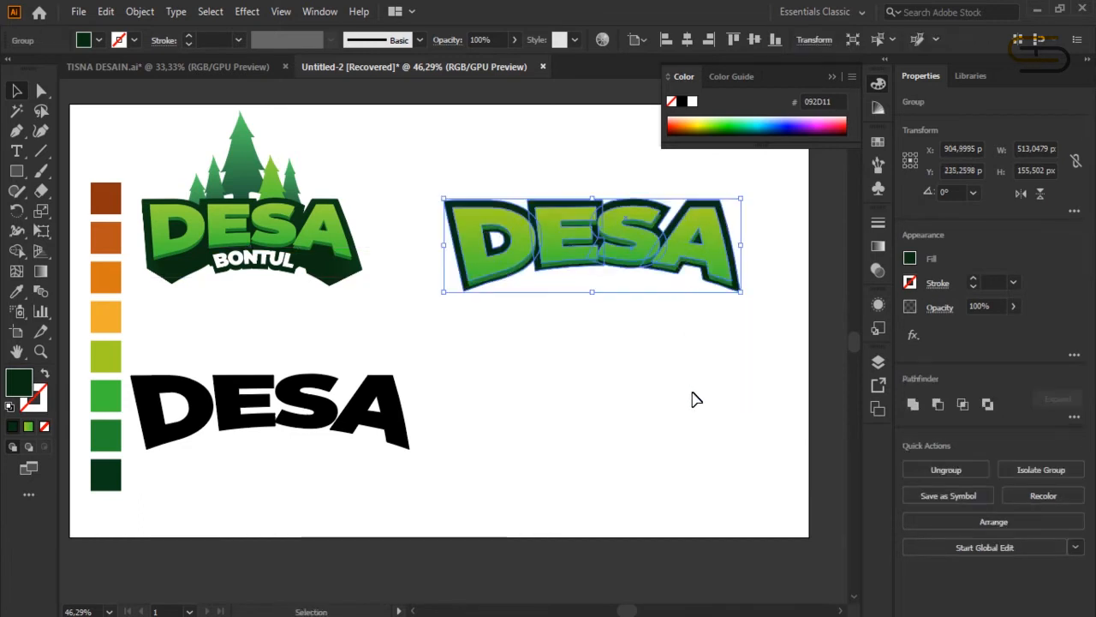
Step: Nudge the dark outline behind the gradient DESA lettering 4 px down
left_click(696, 400)
left_click(724, 202)
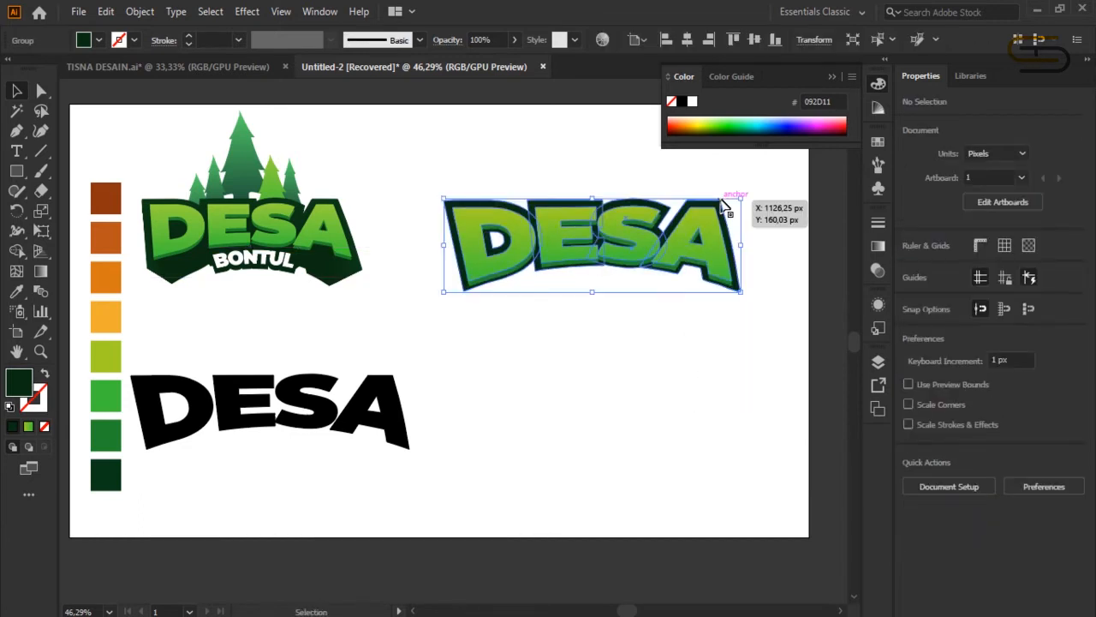
left_click_drag(724, 206, 725, 209)
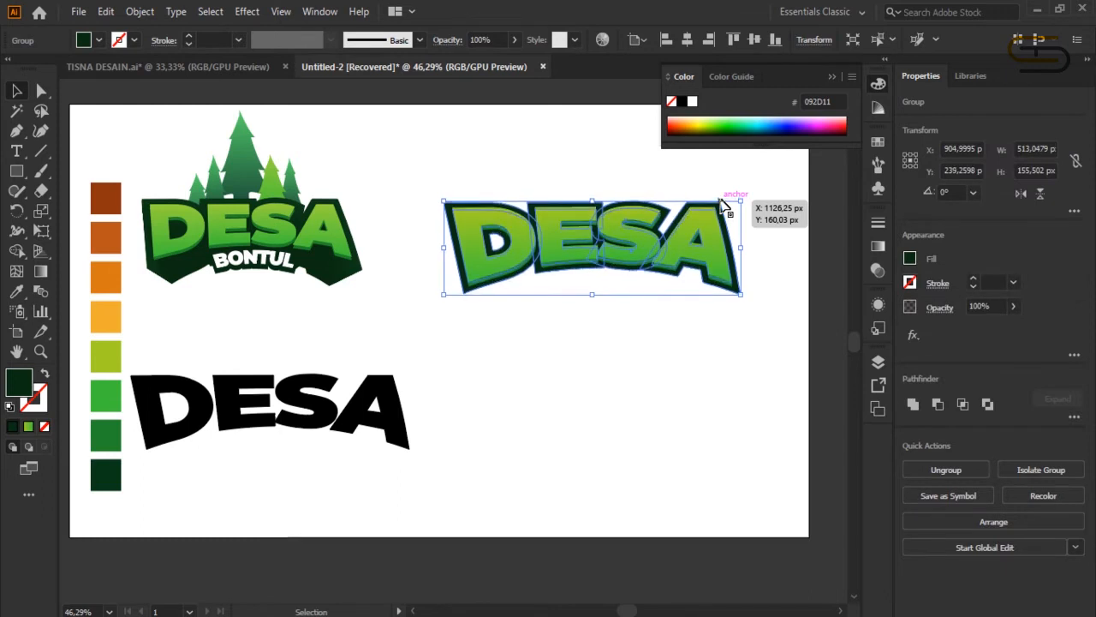
left_click(409, 165)
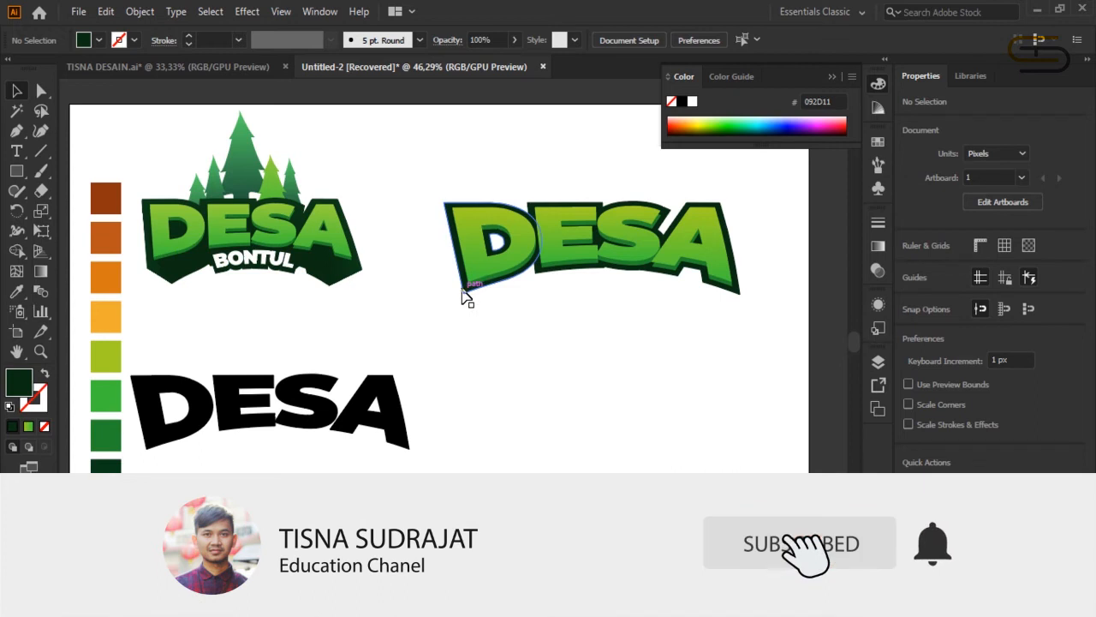
Step: Duplicate the dark DESA outline below the original, scale the copy to about 324 px wide and place it under the gradient lettering
left_click_drag(463, 291, 489, 420)
left_click_drag(543, 372, 555, 380)
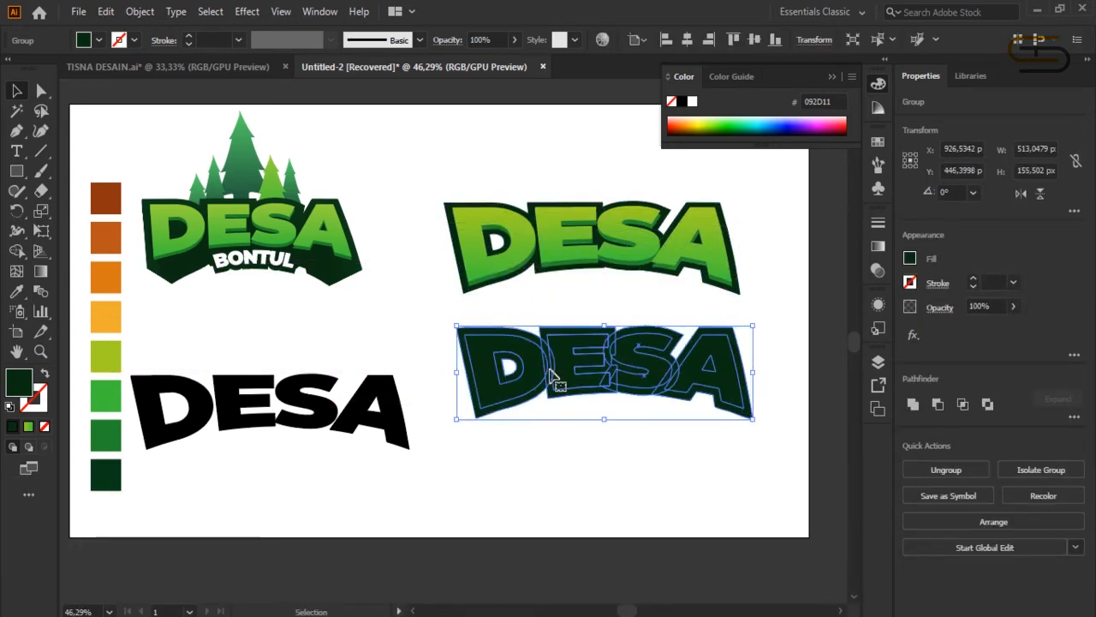
left_click_drag(625, 381, 621, 374)
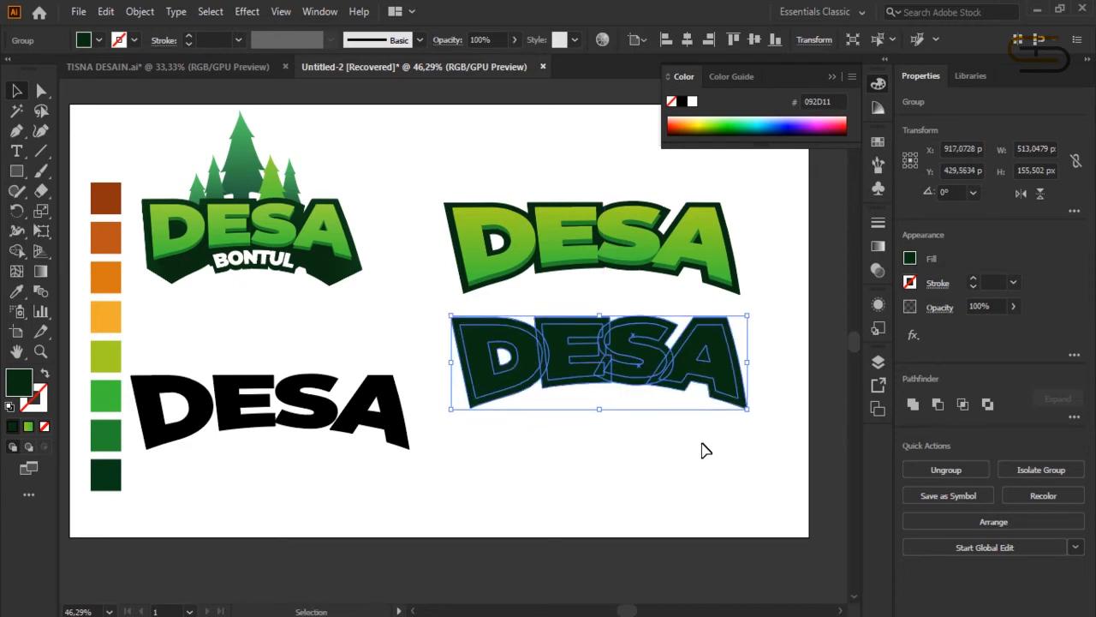
left_click_drag(746, 409, 710, 377)
left_click_drag(573, 333, 668, 308)
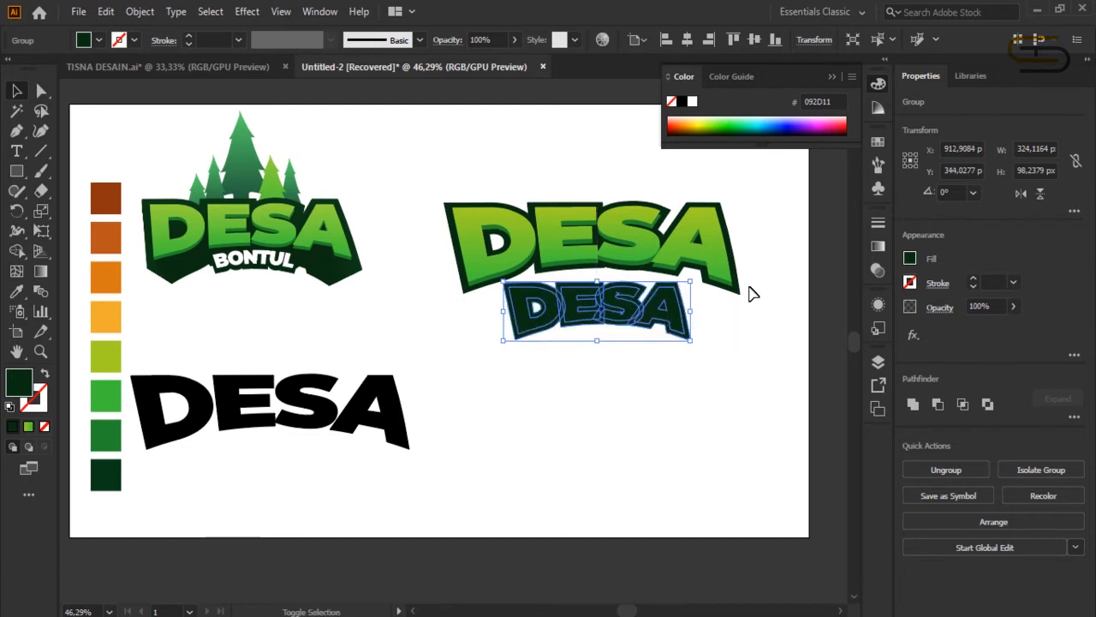
Step: Move the large and small dark DESA outlines together straight down, clear of the gradient lettering
left_click(744, 297, "shift")
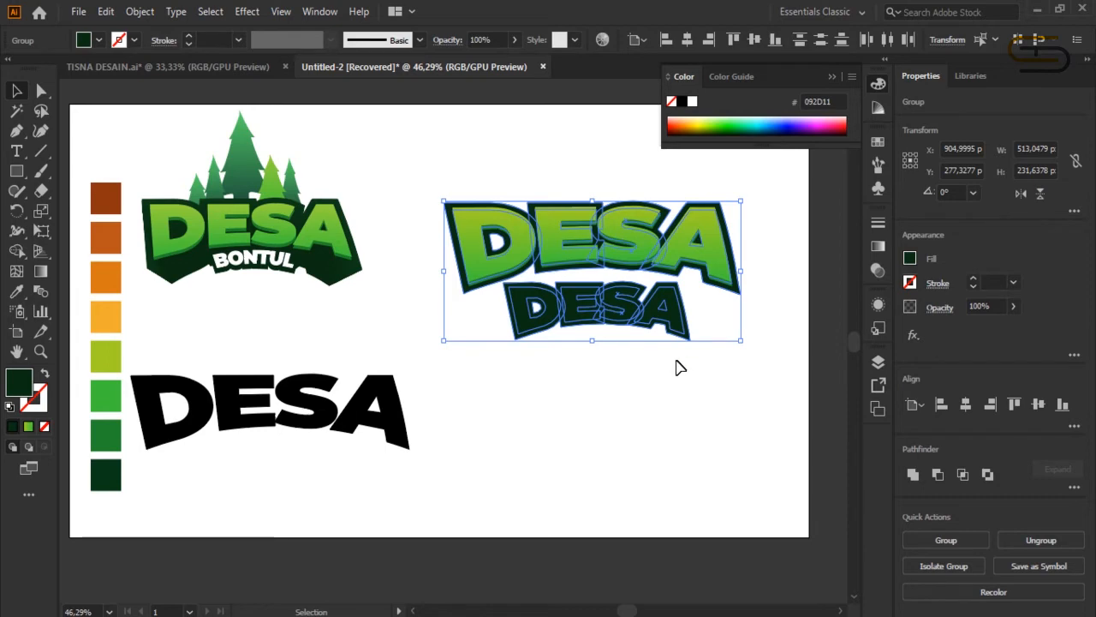
left_click(742, 430)
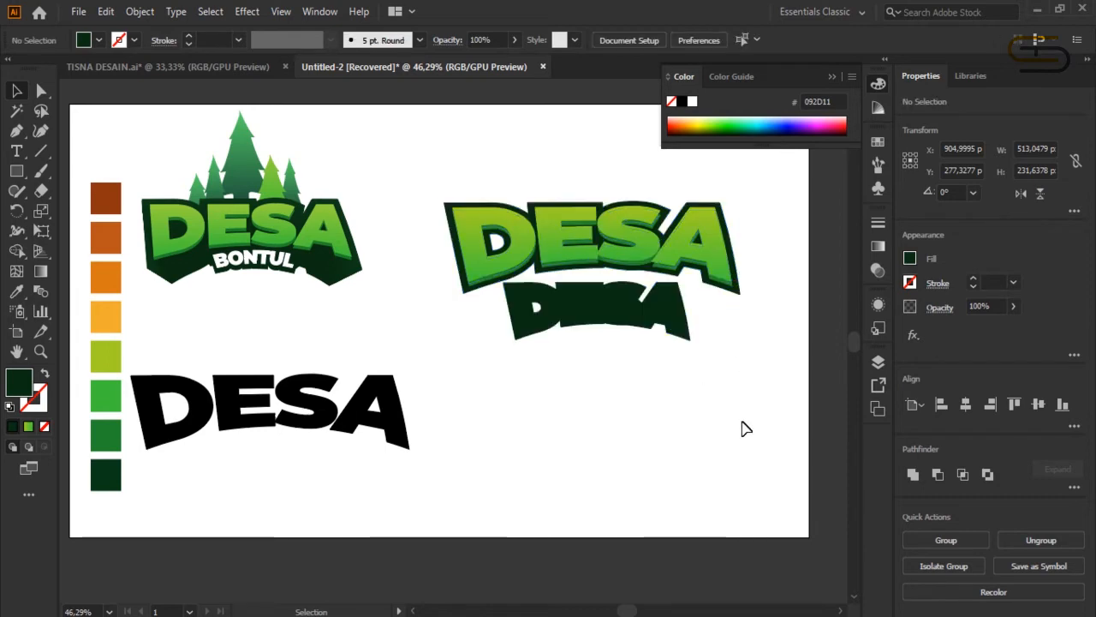
left_click(740, 292)
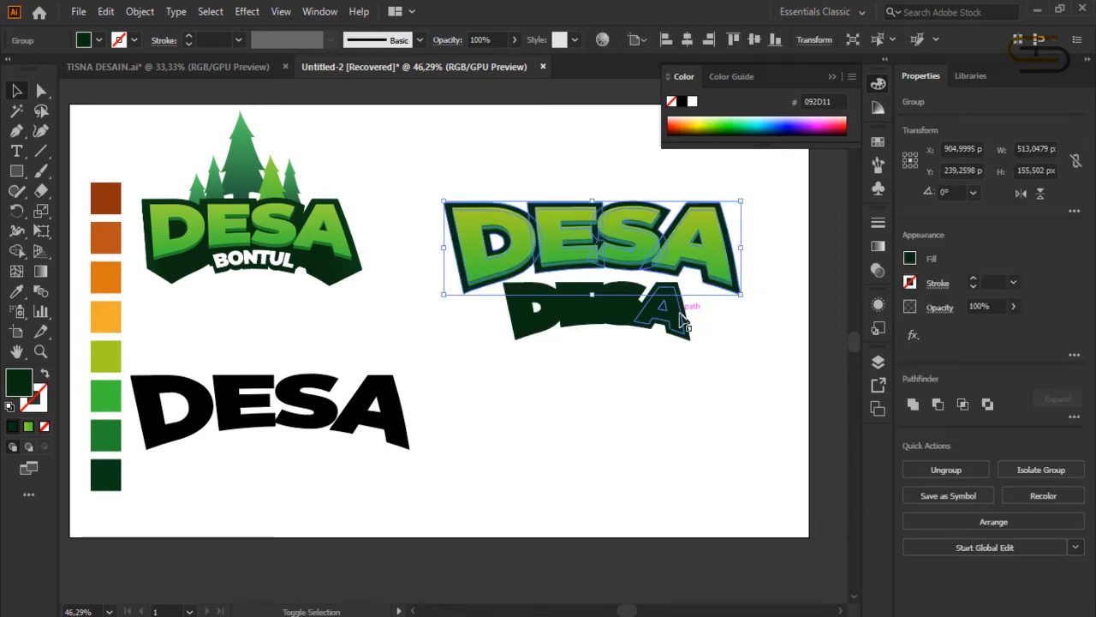
left_click_drag(676, 318, 675, 442)
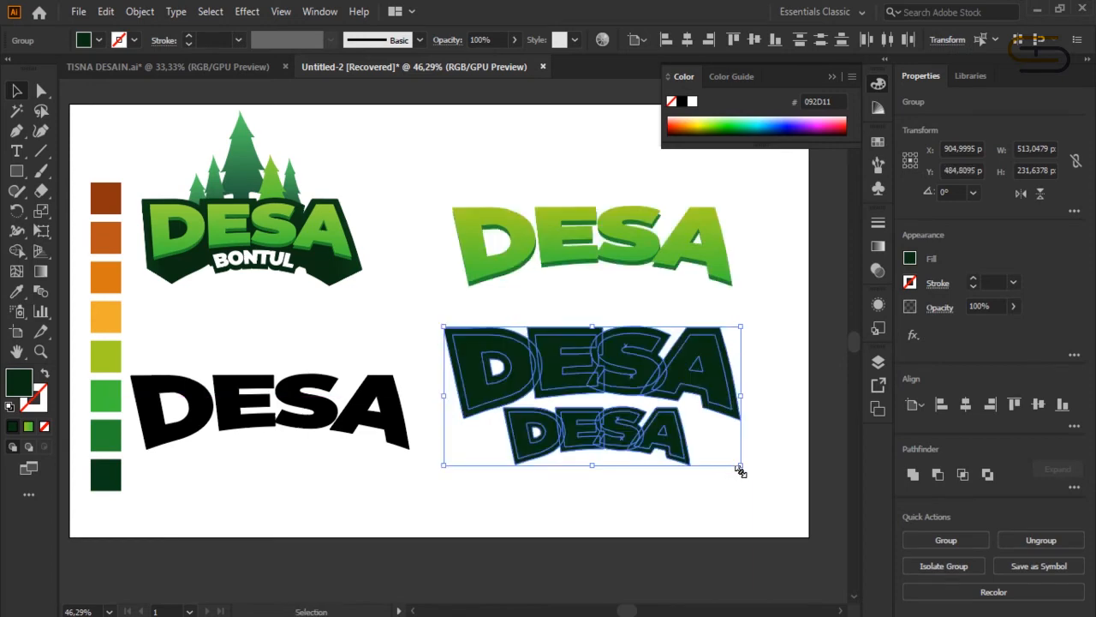
left_click(761, 474)
left_click_drag(746, 504, 583, 351)
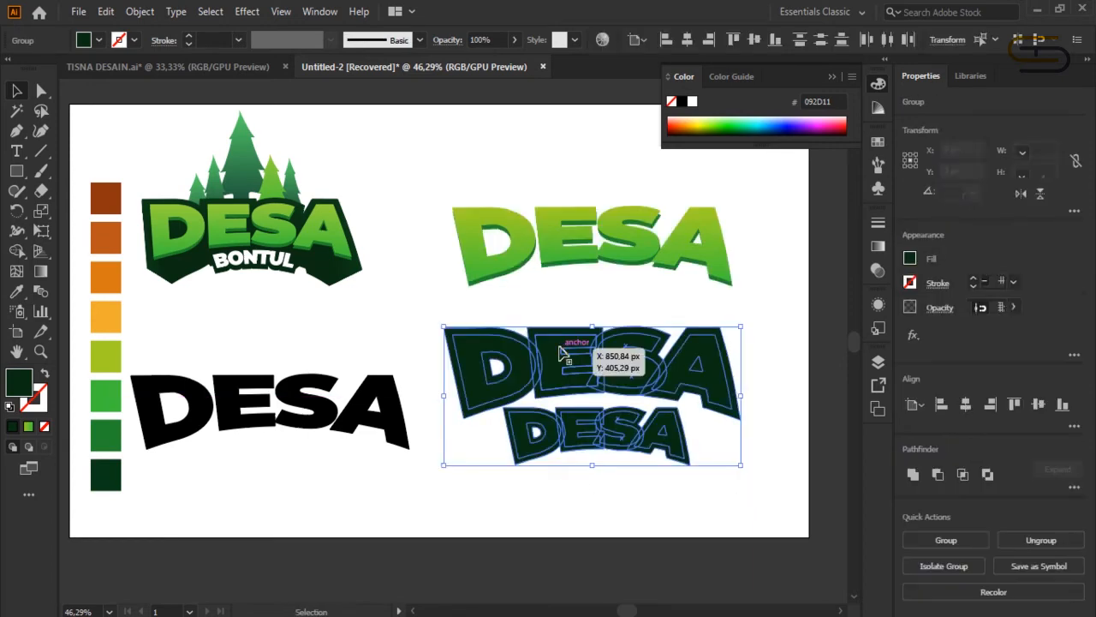
Step: Make a blend between the large and small dark DESA outlines
left_click(133, 13)
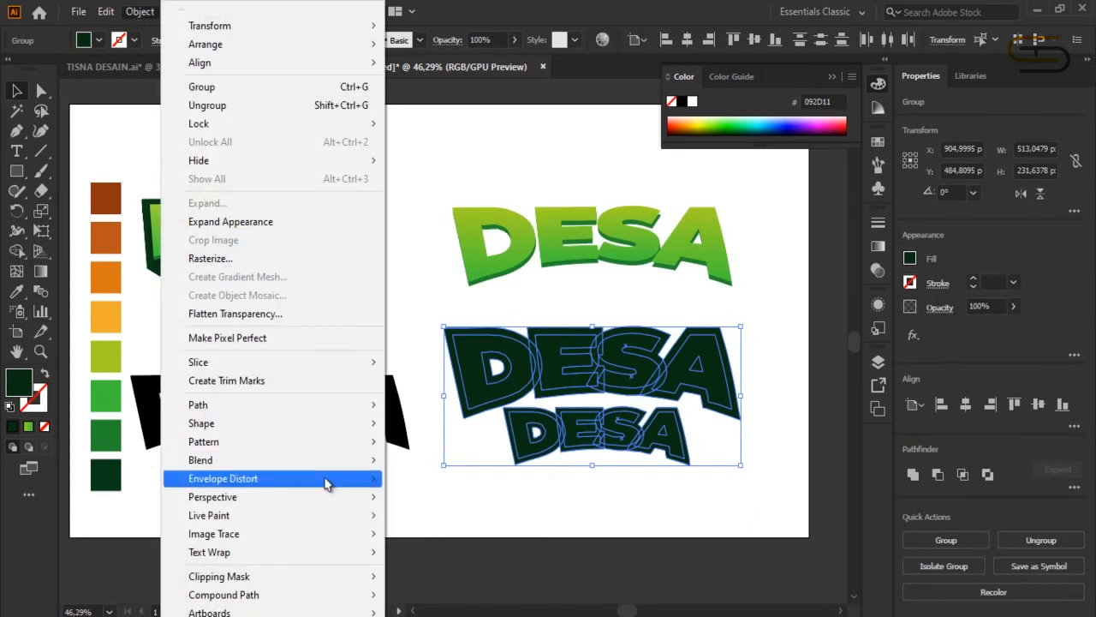
mouse_move(347, 467)
left_click(435, 462)
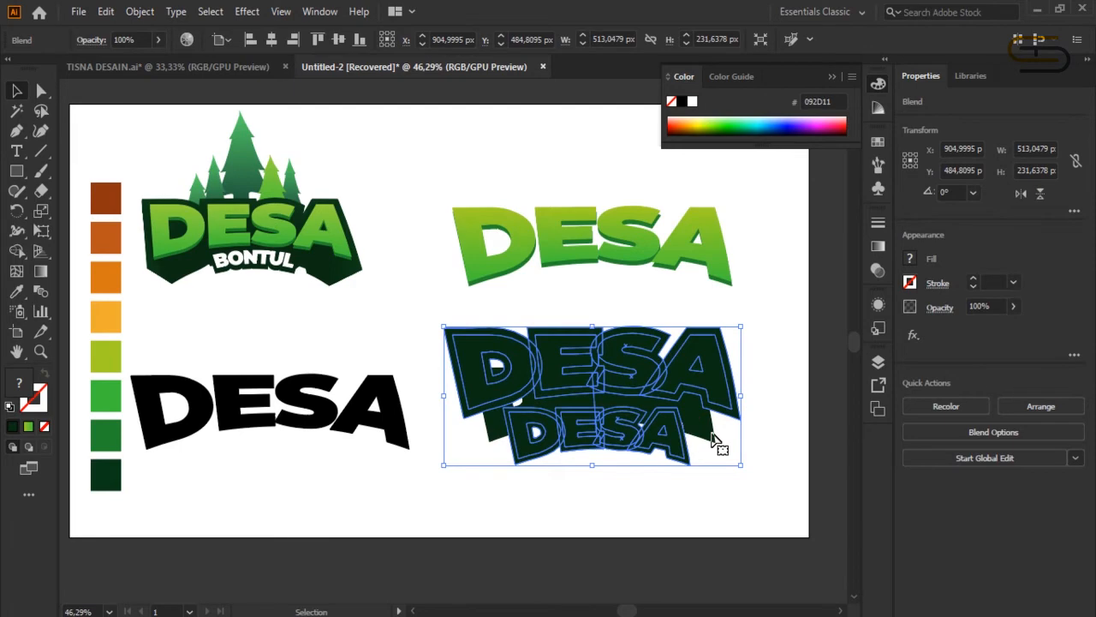
Step: Set the dark blend's spacing to Specified Steps with 50 steps, previewing the result
left_click(142, 12)
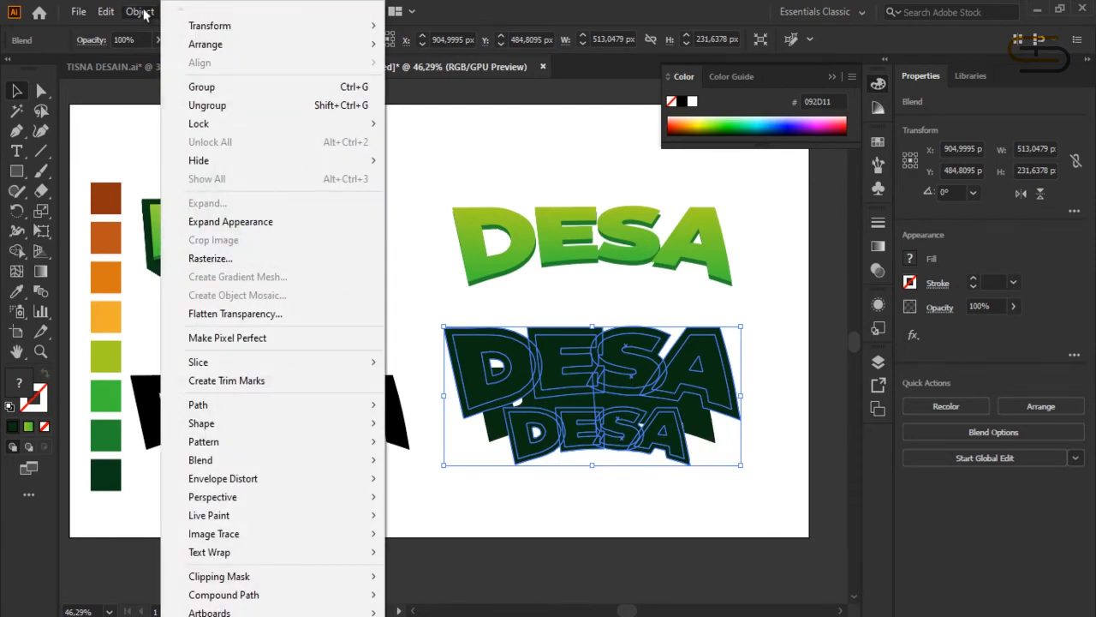
mouse_move(338, 462)
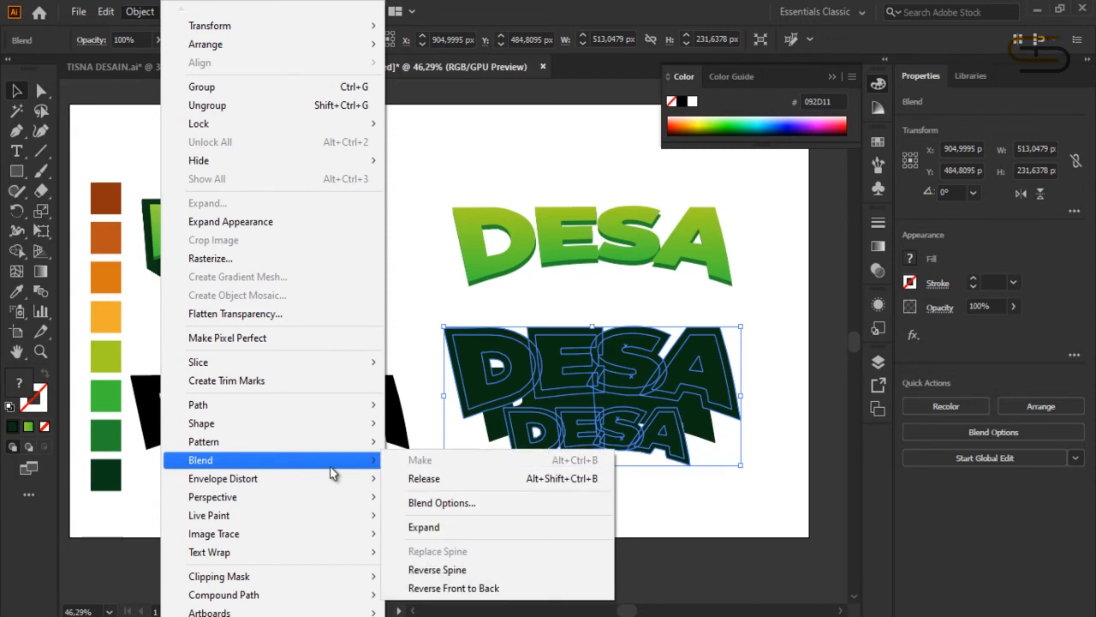
left_click(424, 503)
left_click_drag(620, 204, 784, 204)
left_click(713, 313)
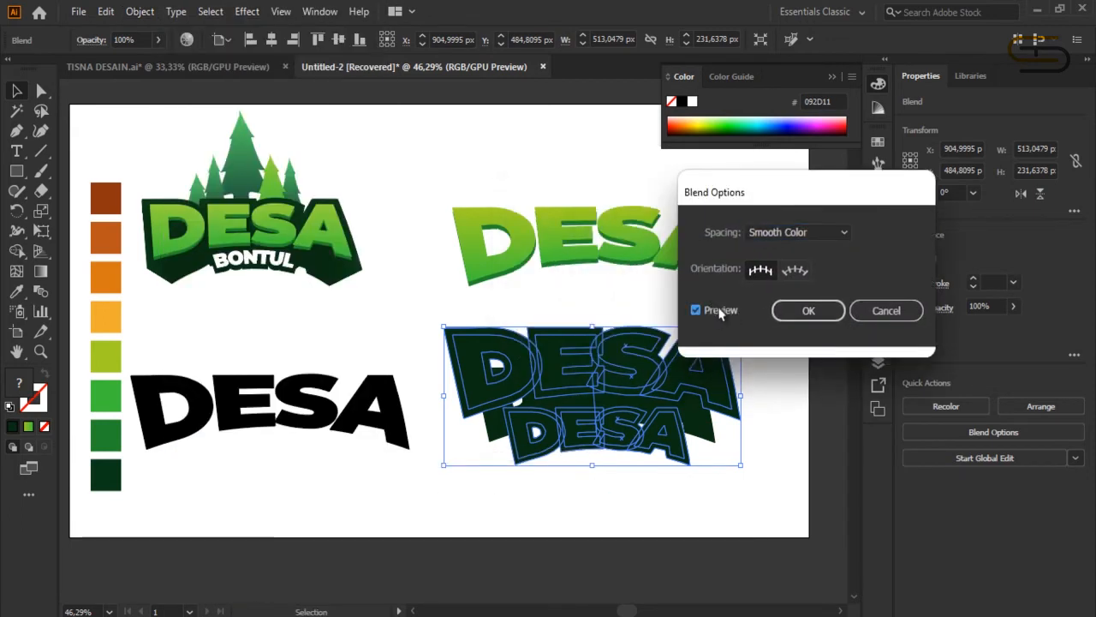
left_click(775, 232)
left_click(801, 268)
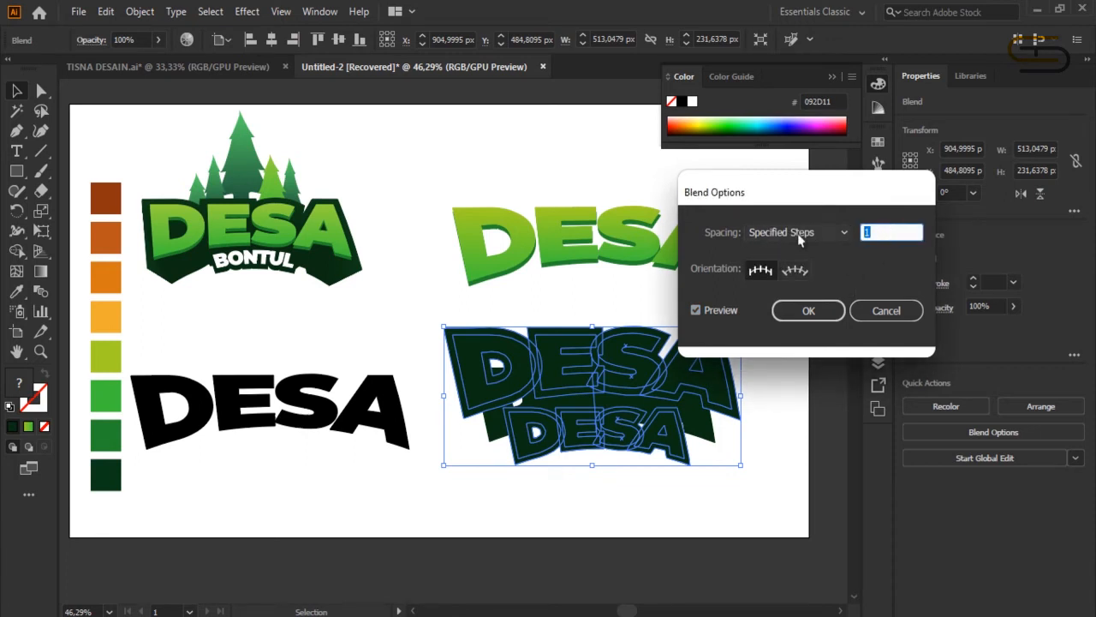
type("50")
left_click(761, 275)
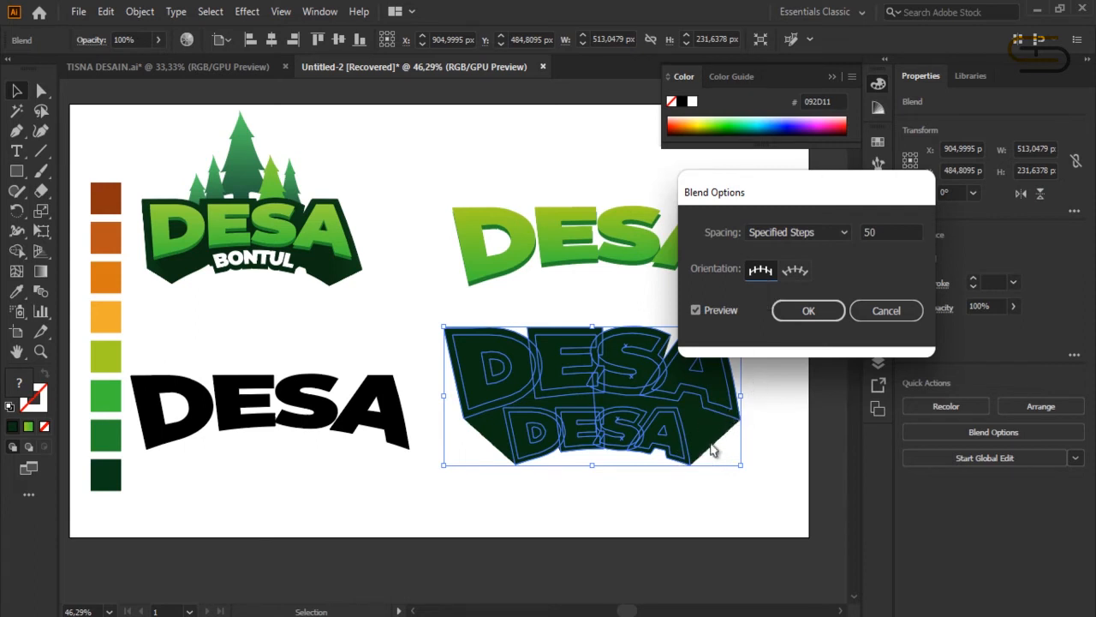
left_click(807, 310)
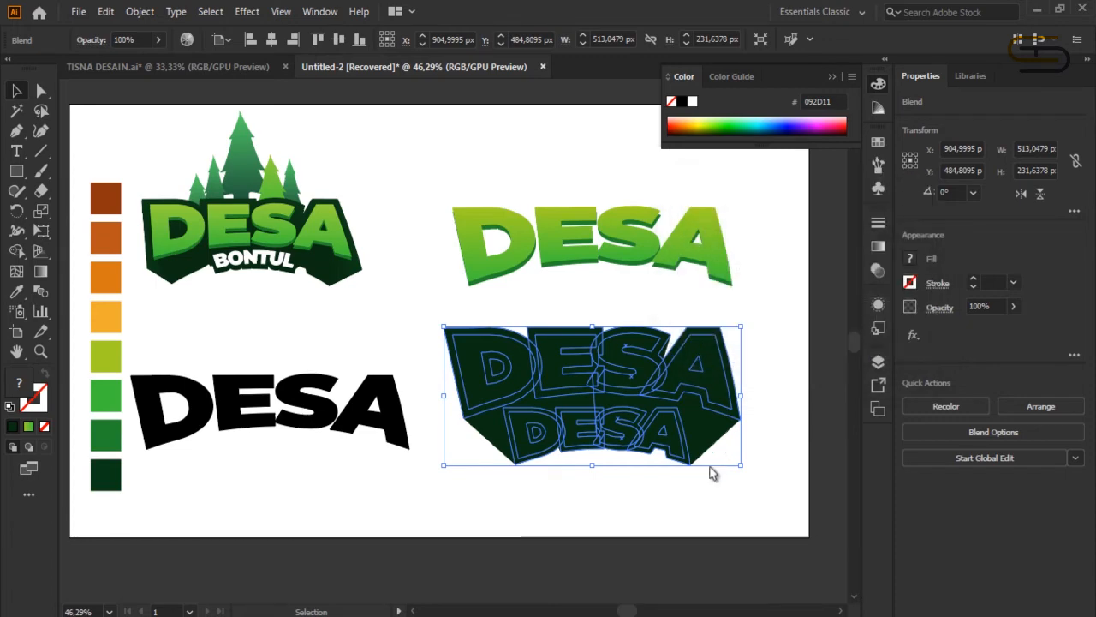
Step: Move the dark blended extrusion up into place behind the gradient DESA lettering
left_click(727, 521)
left_click_drag(636, 385, 634, 296)
left_click(694, 433)
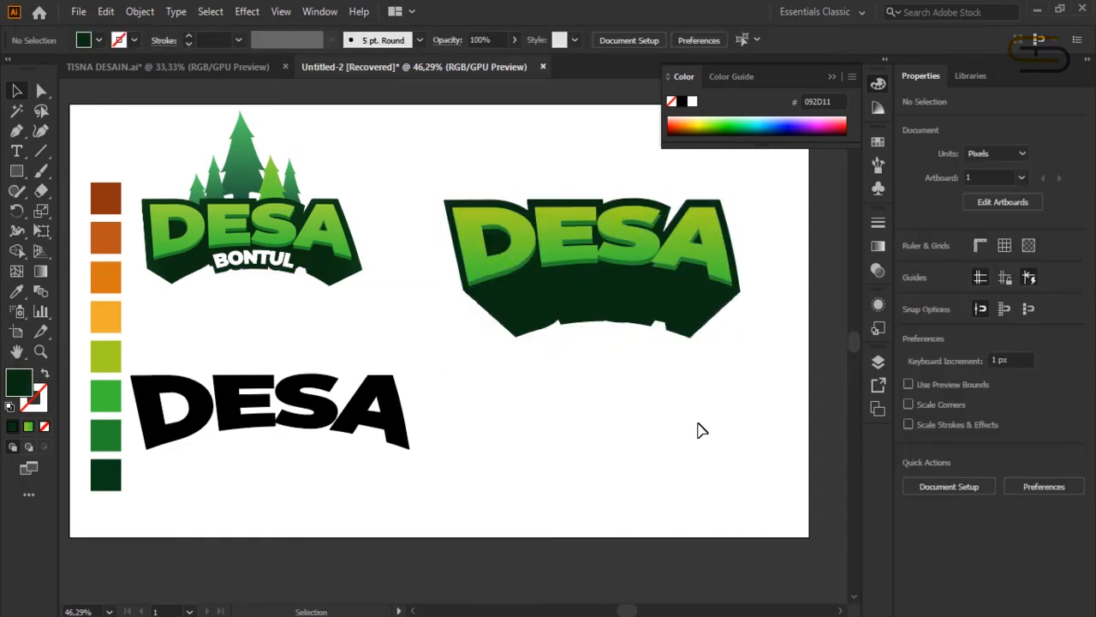
Step: Isolate the blend, raise its smaller DESA copy by about 40 px to shorten the extrusion, and leave isolation mode
double_click(588, 316)
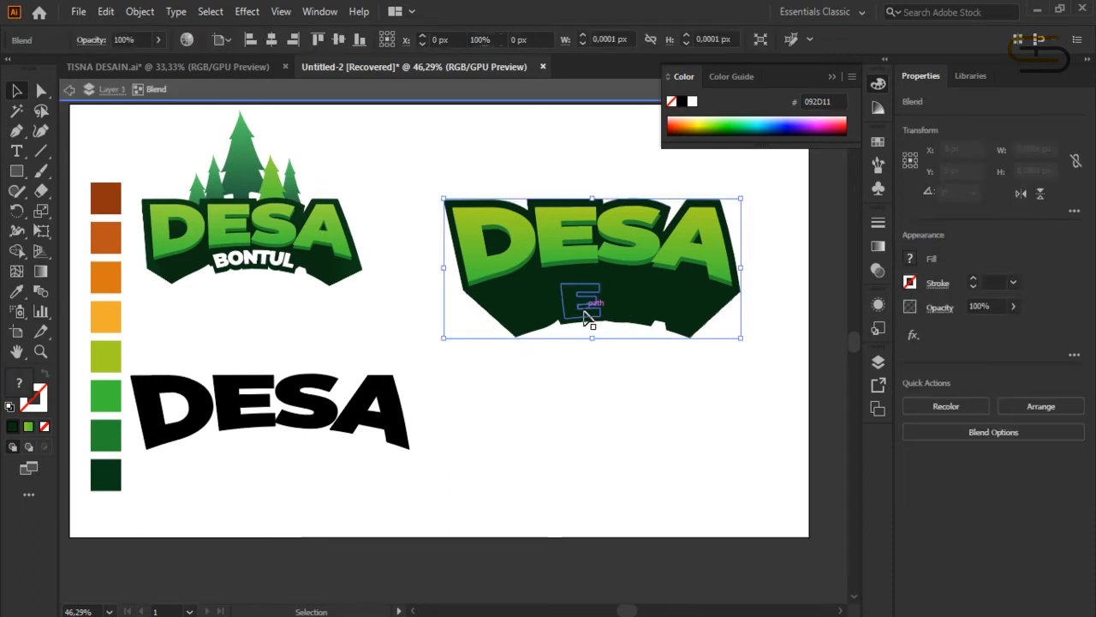
left_click(591, 315)
key("shift+Up")
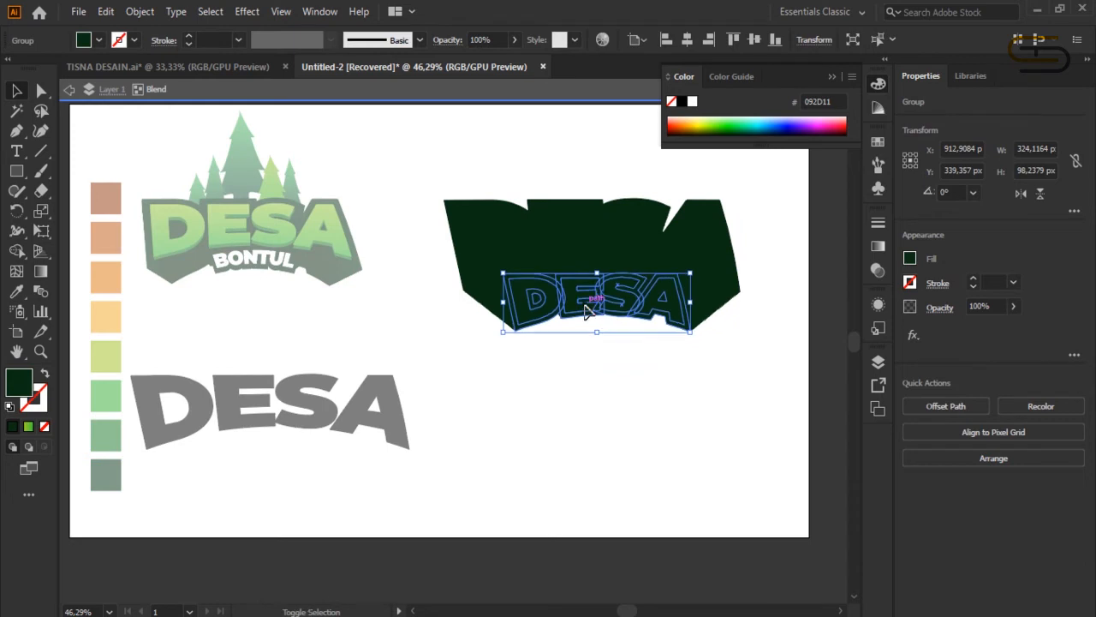
key("shift+Up")
key("shift+Up")
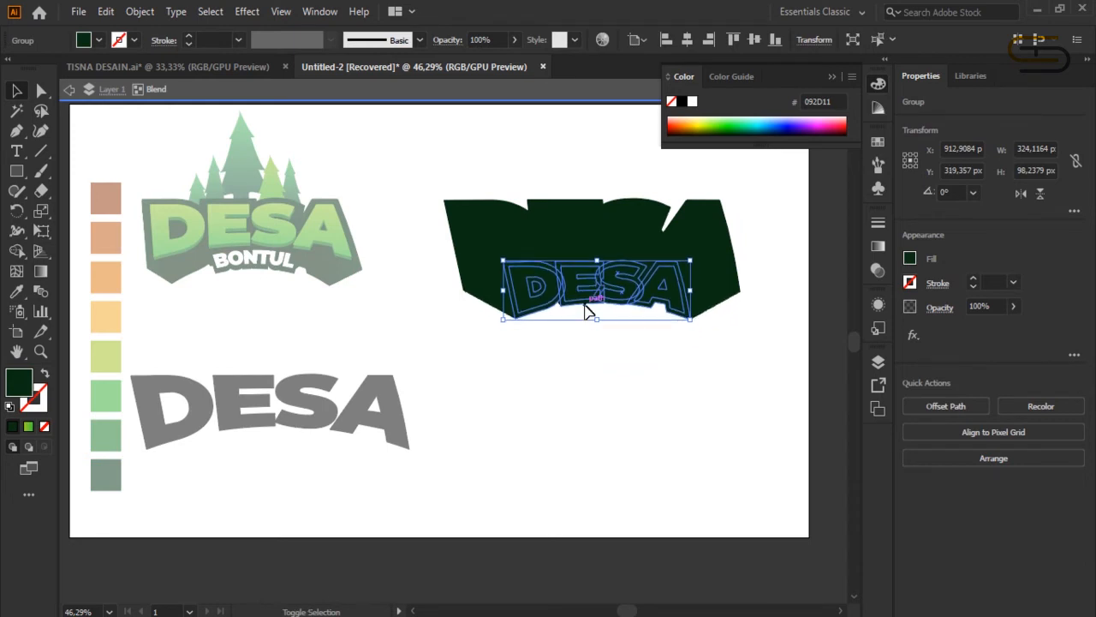
key("shift+Up")
double_click(618, 354)
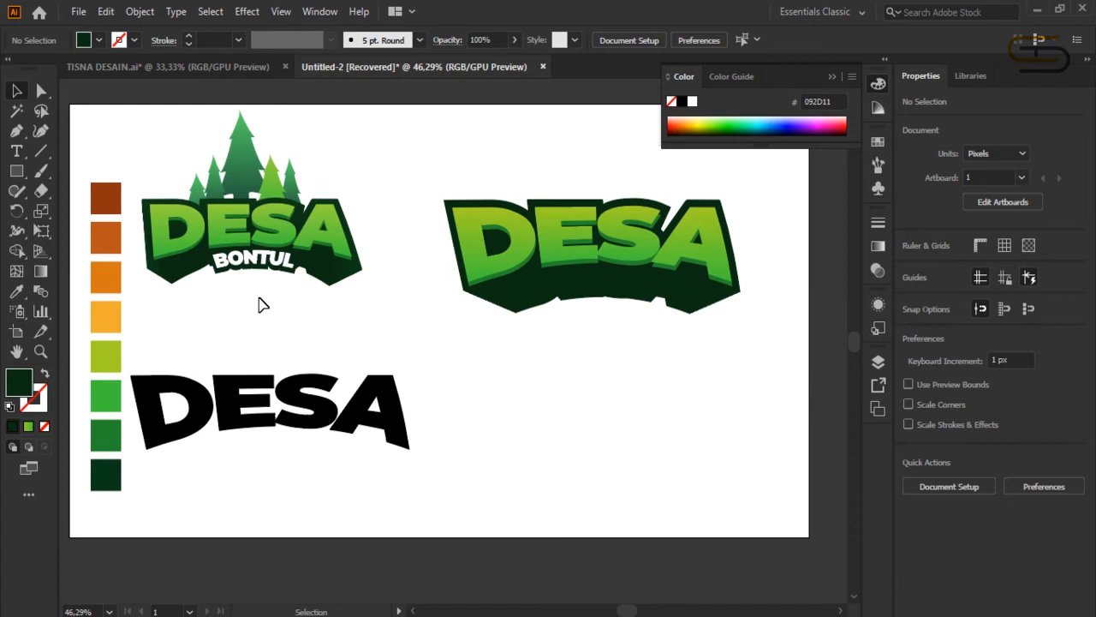
Step: Add the text BONTUL in Montserrat Black below the new DESA logo and set its size to 41 pt
left_click(251, 262)
left_click(543, 406)
left_click(17, 151)
left_click(567, 337)
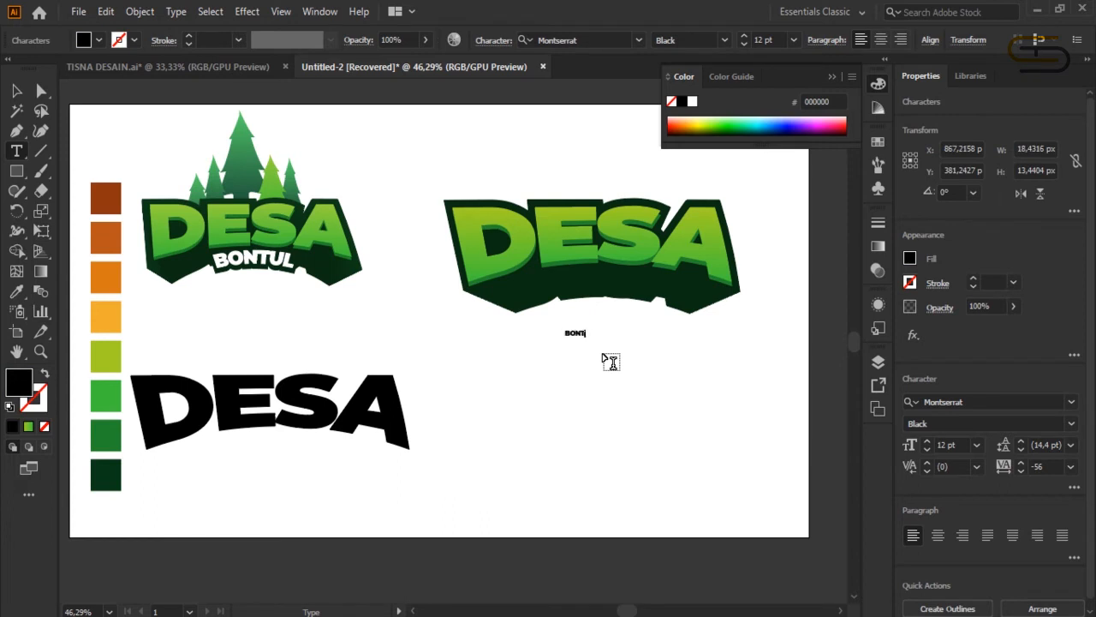
key("ctrl+a")
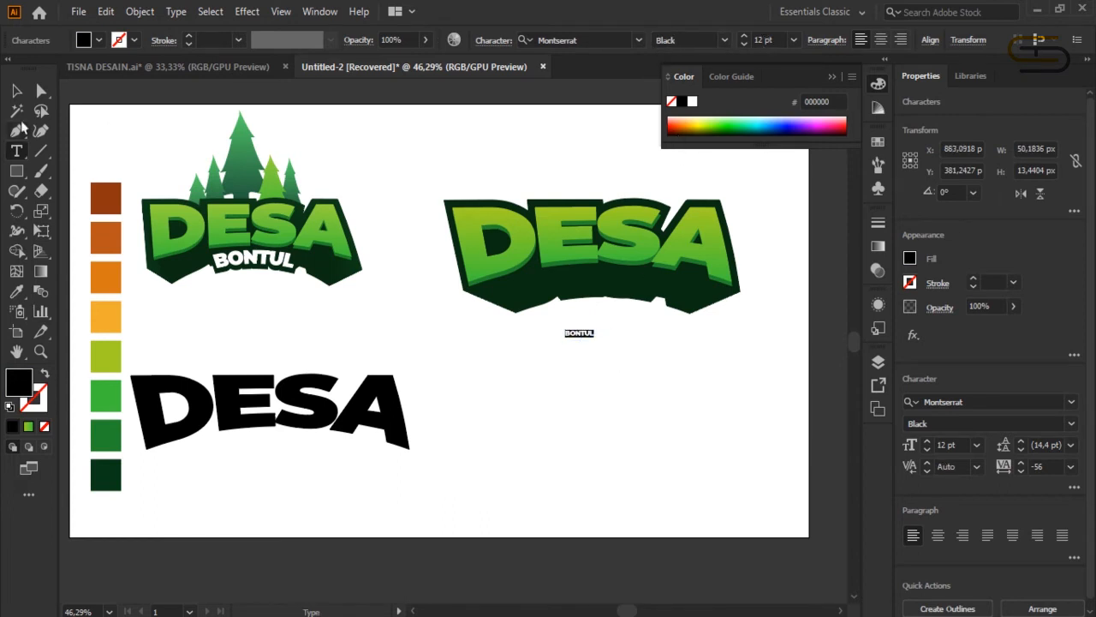
left_click(743, 38)
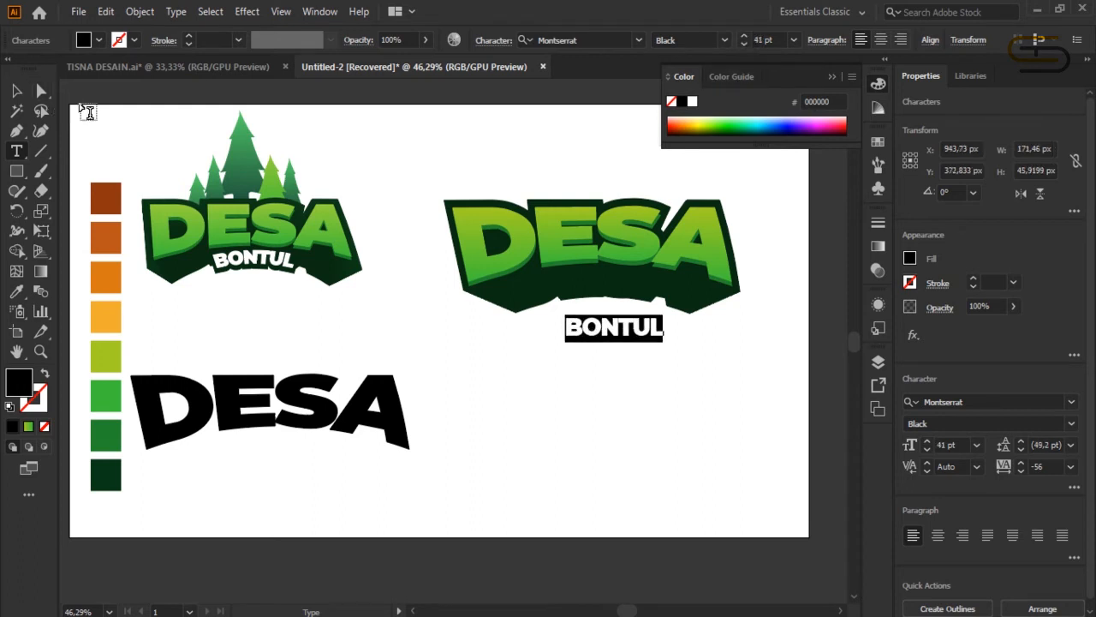
Step: Fill the BONTUL text with white and place it on the dark extrusion beneath DESA
left_click(97, 40)
left_click(42, 104)
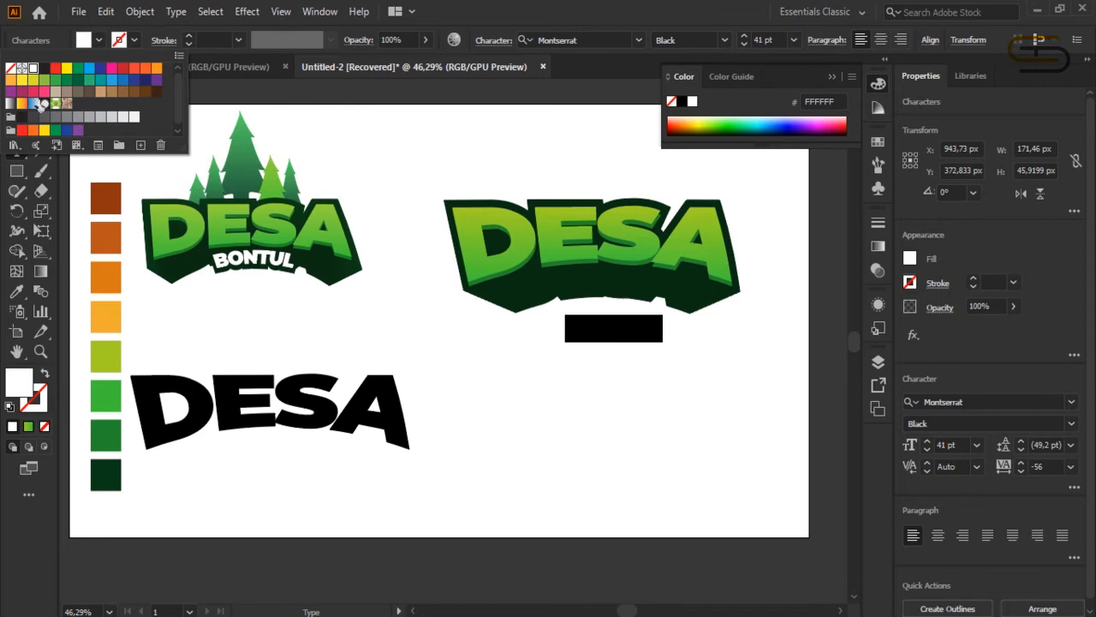
key("Escape")
left_click(16, 91)
left_click_drag(611, 336, 605, 287)
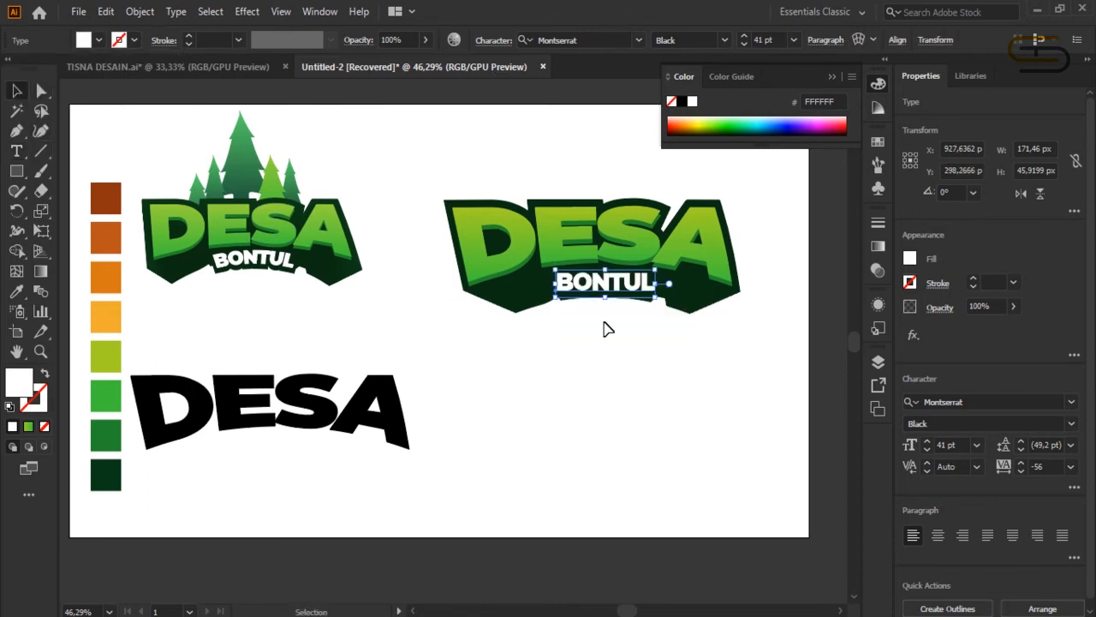
Step: Warp the white BONTUL text with the Arc style, using a 10% bend and 0% vertical distortion
left_click(671, 392)
left_click(624, 289)
left_click(859, 39)
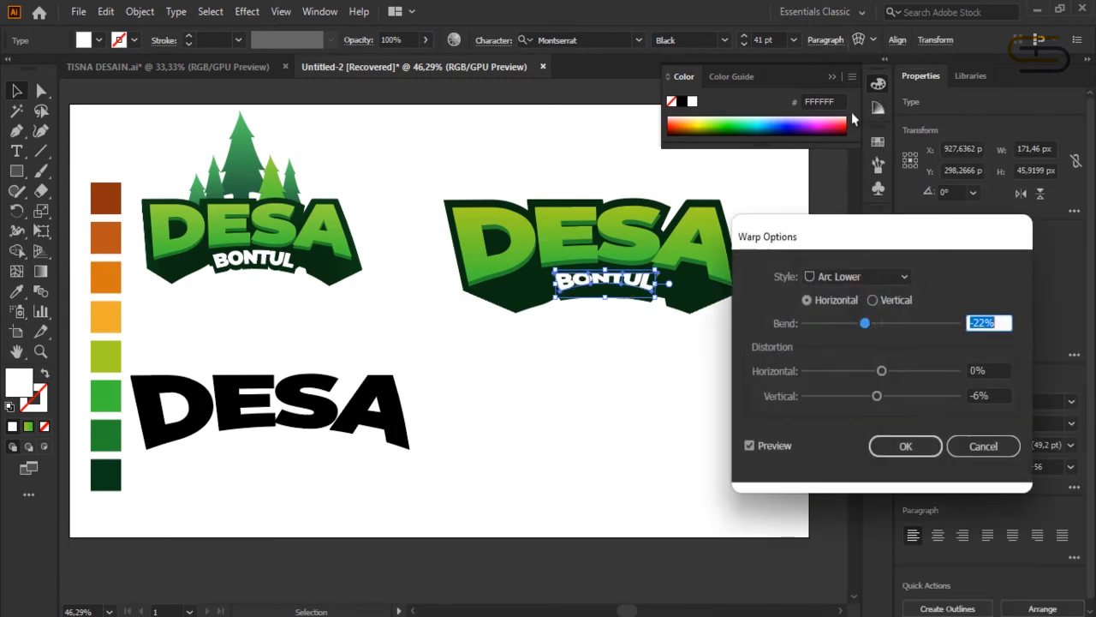
left_click(866, 276)
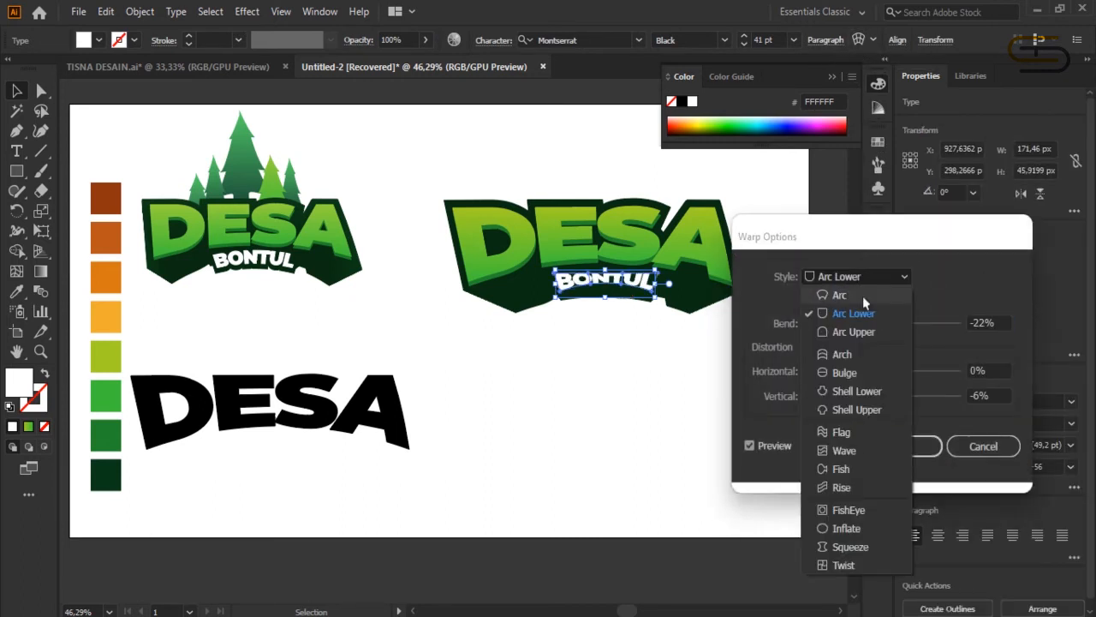
left_click(863, 296)
left_click_drag(890, 318, 894, 323)
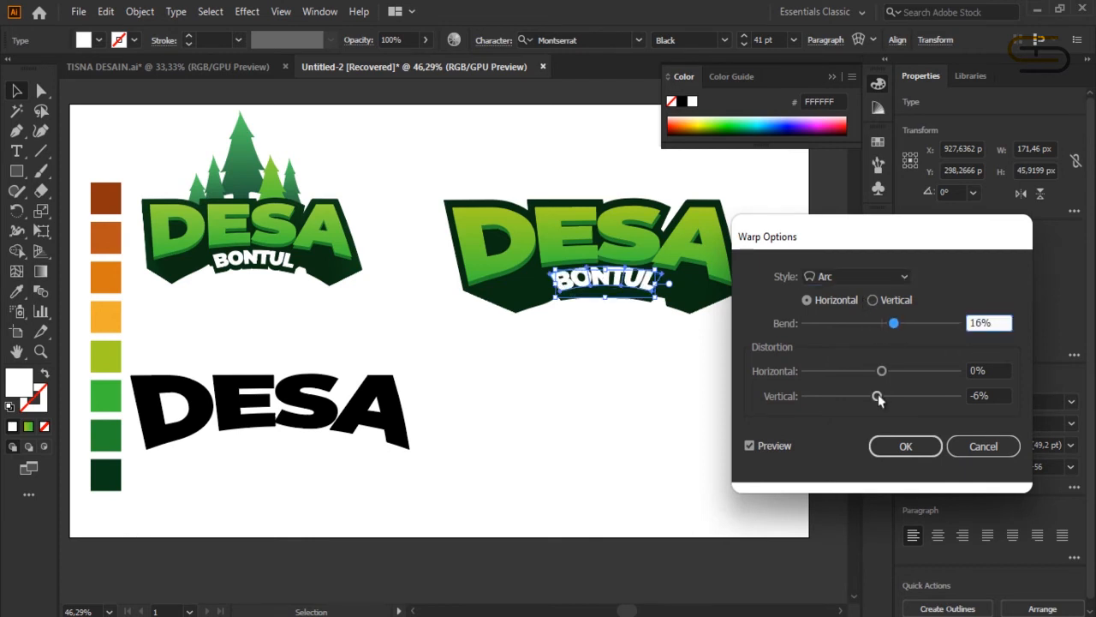
left_click_drag(879, 396, 883, 397)
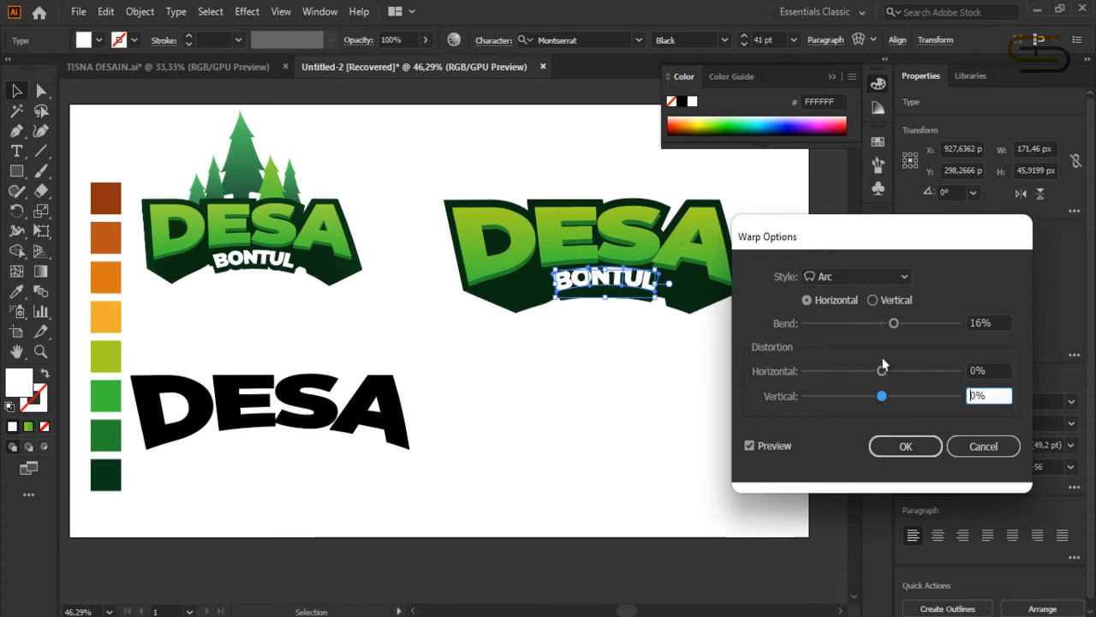
left_click_drag(893, 323, 900, 319)
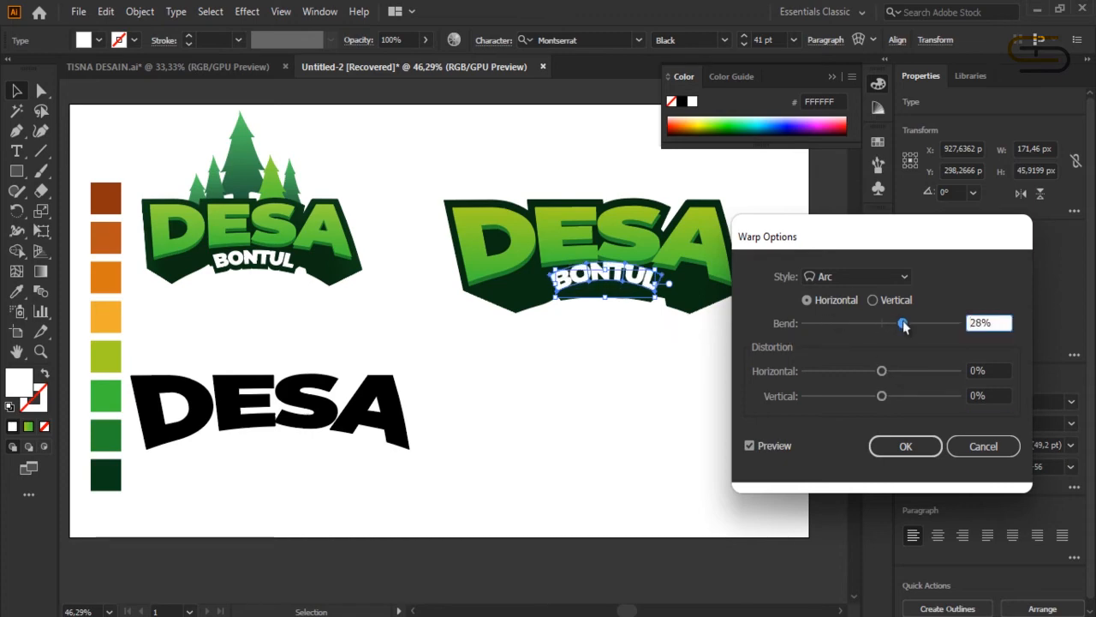
left_click_drag(903, 326, 887, 323)
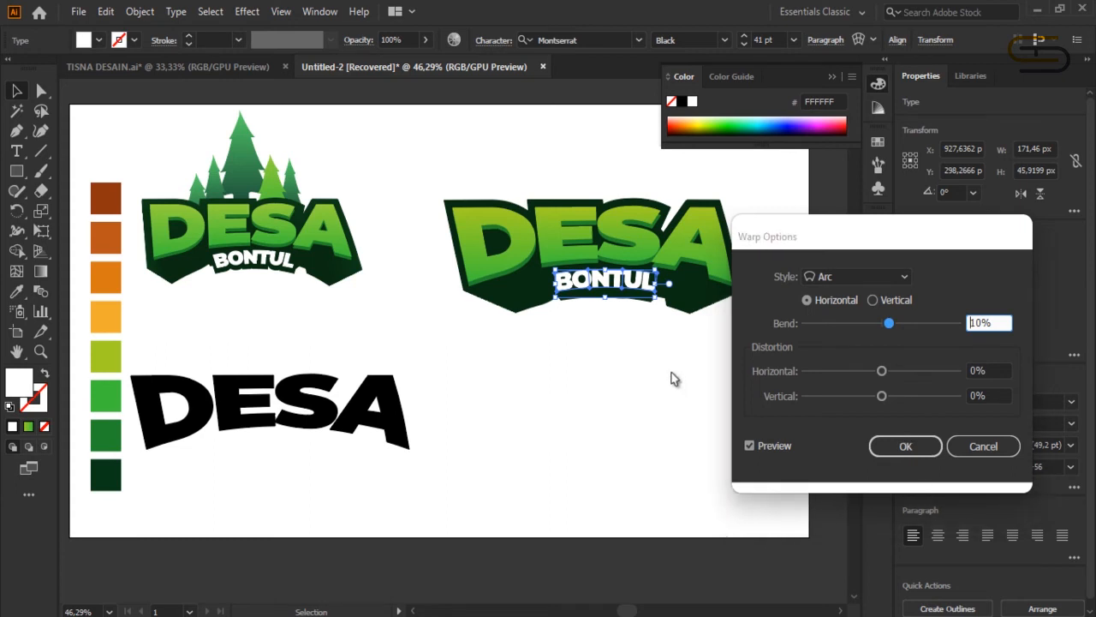
left_click(905, 446)
key("ctrl+shift+a")
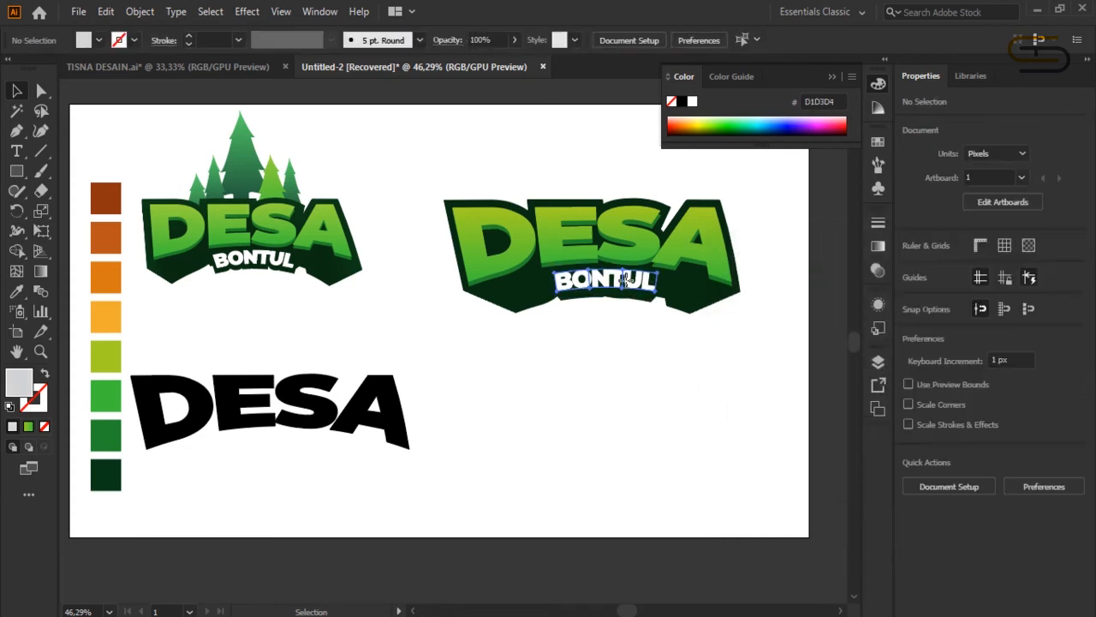
Step: Nudge the warped BONTUL text slightly down on the dark extrusion
left_click(629, 282)
left_click(661, 370)
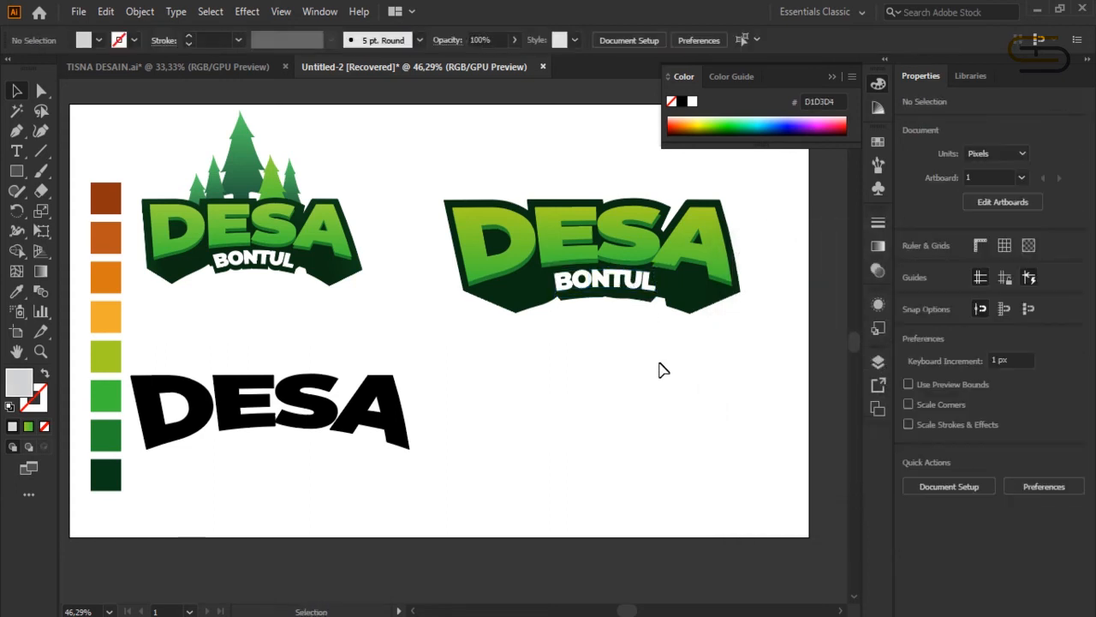
left_click(614, 279)
left_click(626, 341)
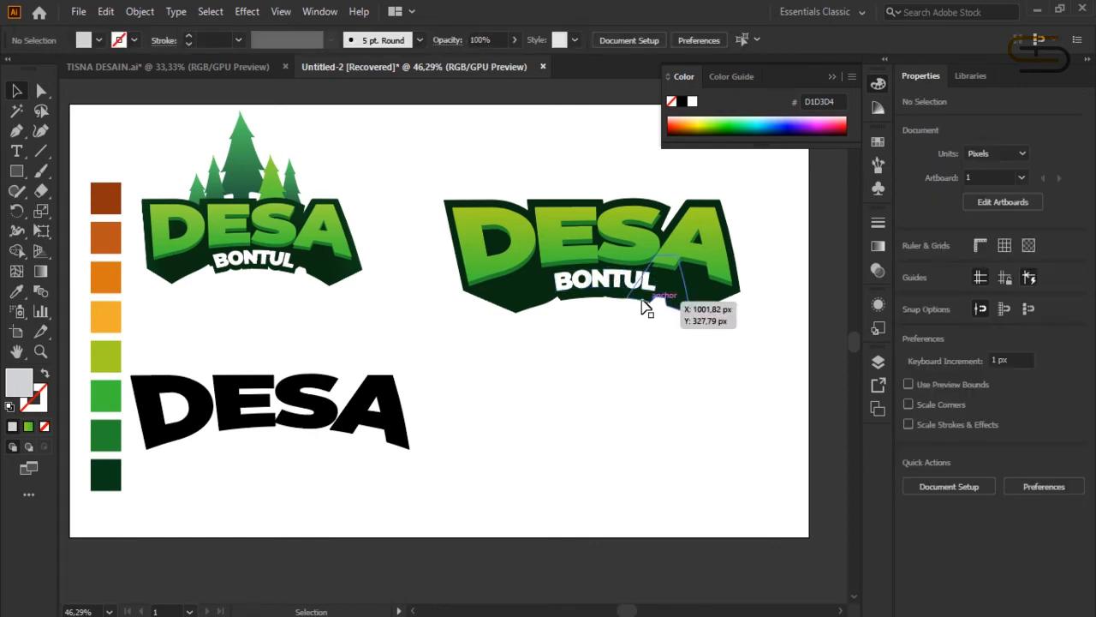
left_click(641, 287)
key("Down")
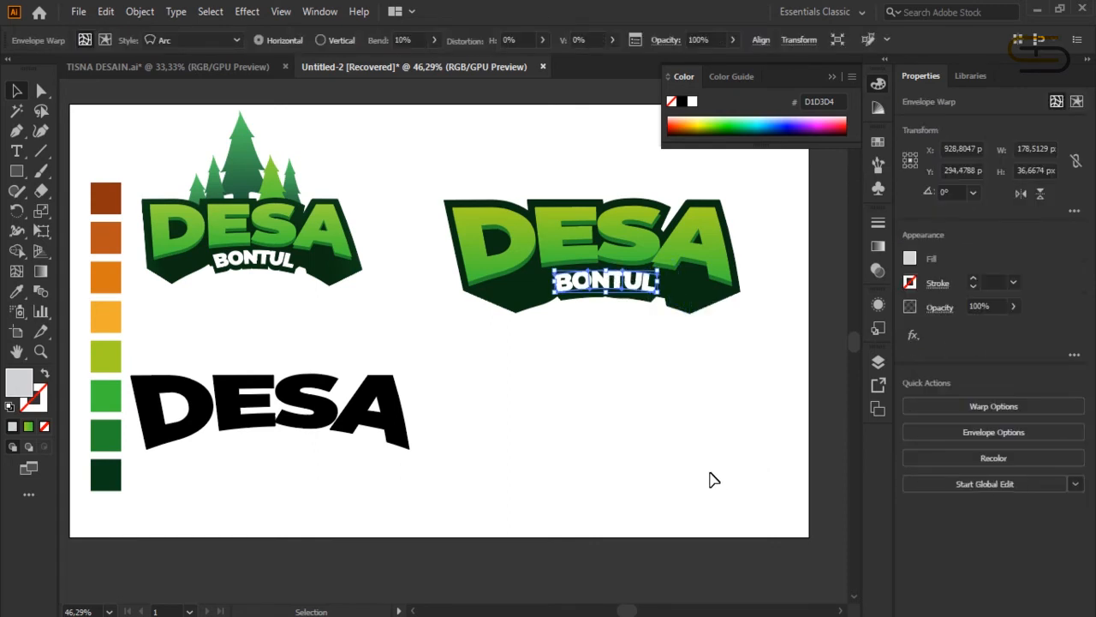
left_click(710, 477)
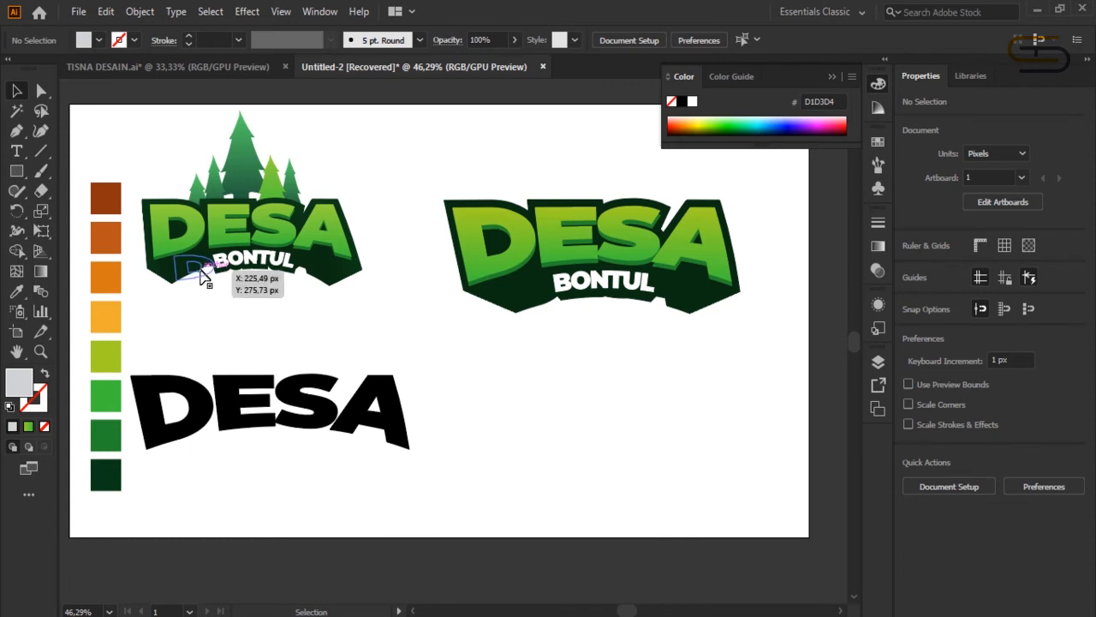
Step: Place a copy of the warped BONTUL text below the new logo and expand it into outlines
left_click_drag(607, 280, 641, 375)
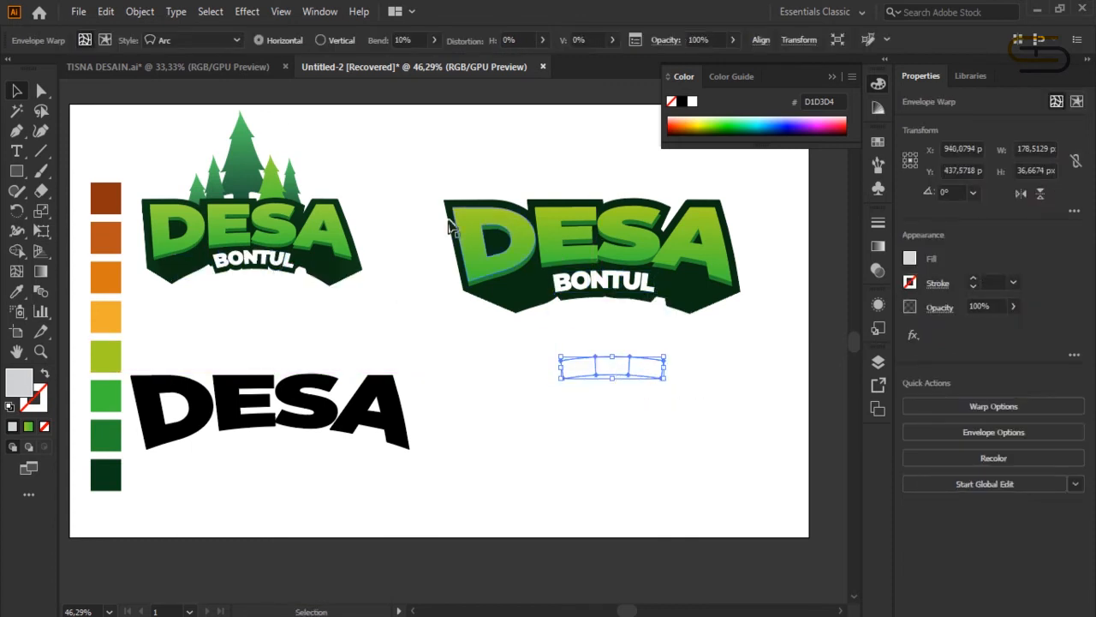
left_click(141, 12)
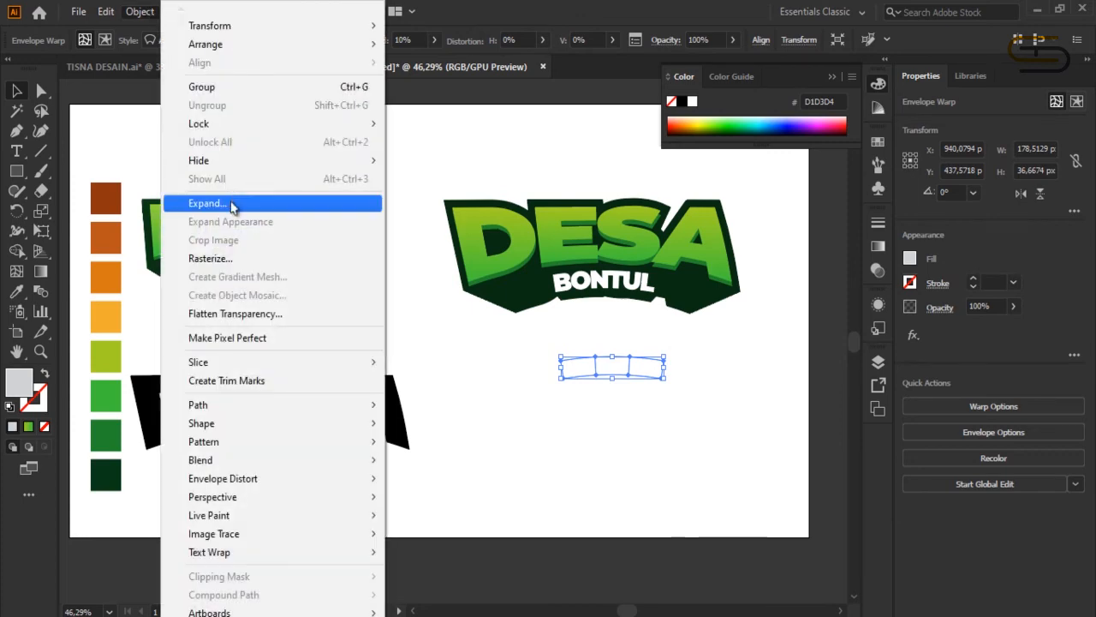
left_click(233, 202)
left_click(512, 417)
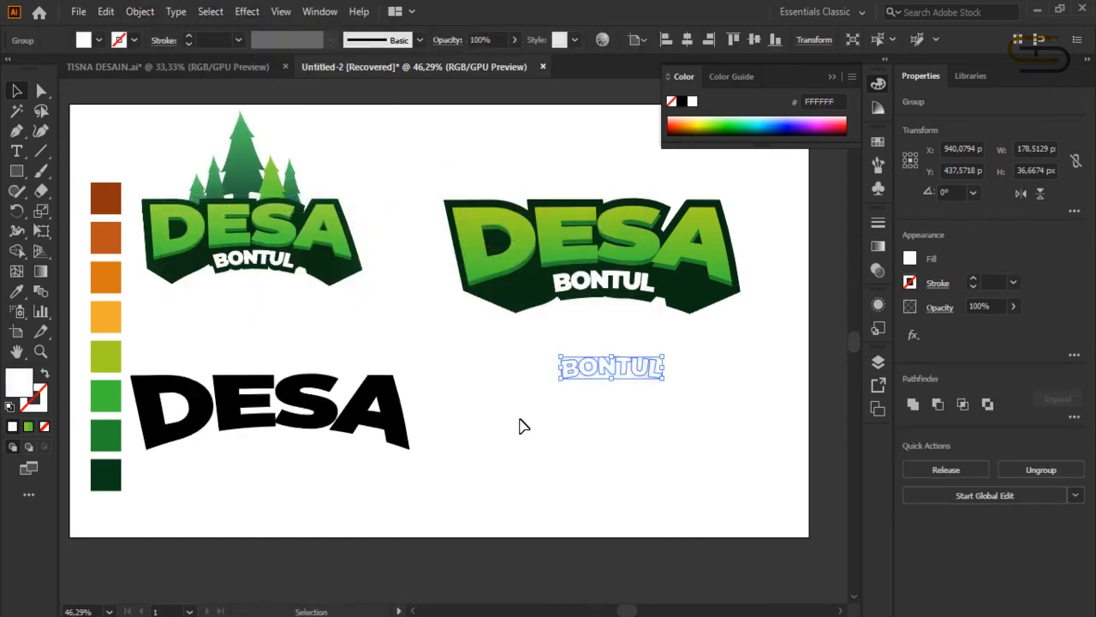
Step: Offset the expanded BONTUL outlines by 10 px with miter joins and a miter limit of 4
left_click(132, 14)
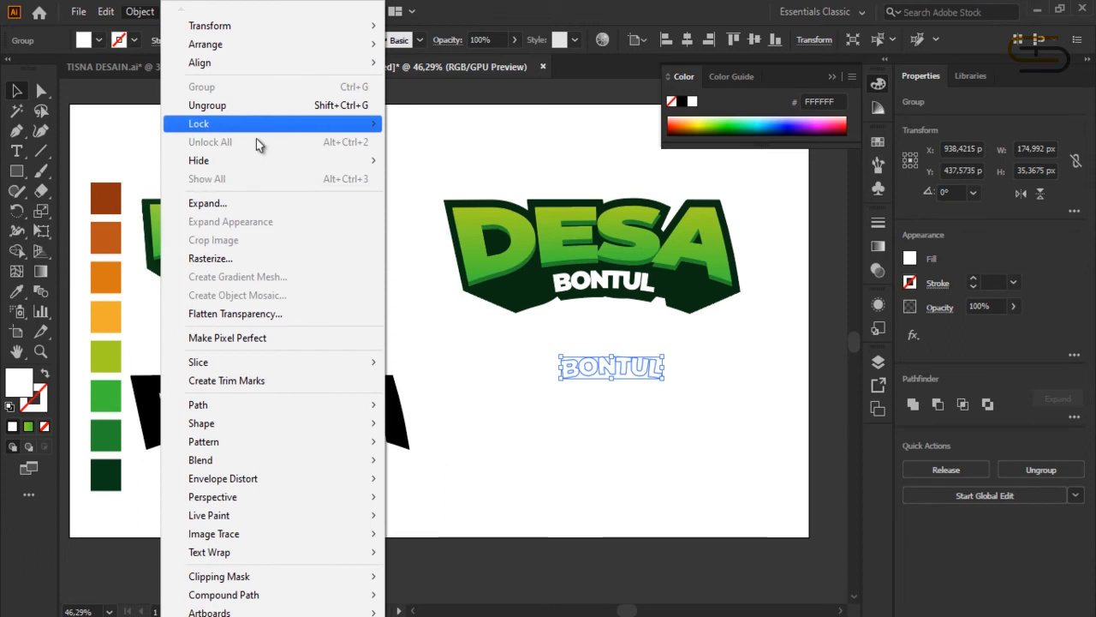
mouse_move(340, 412)
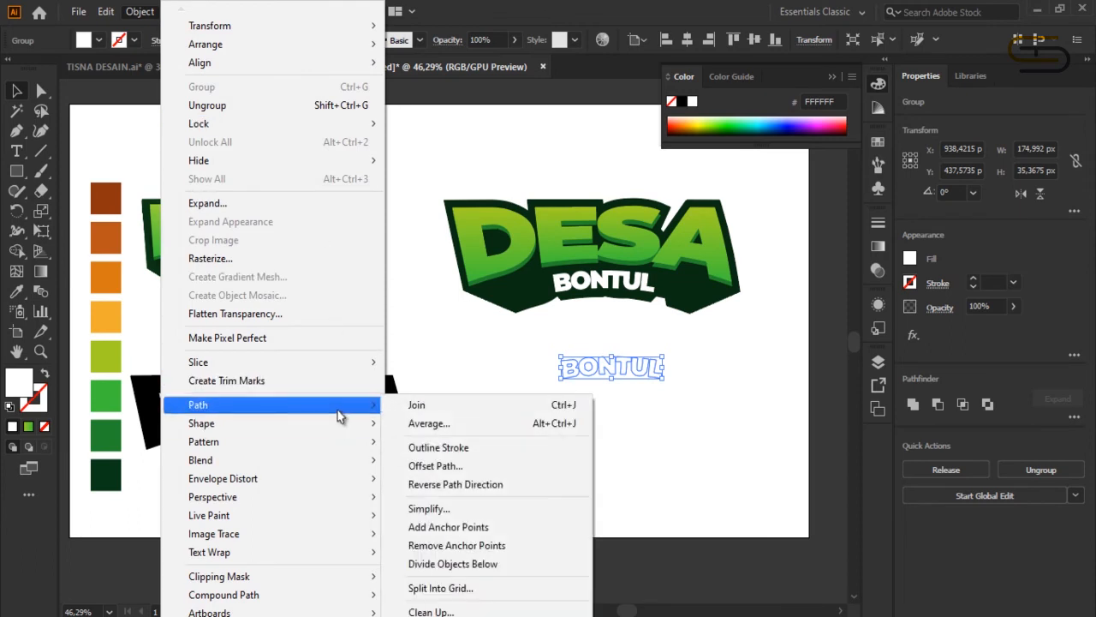
left_click(437, 466)
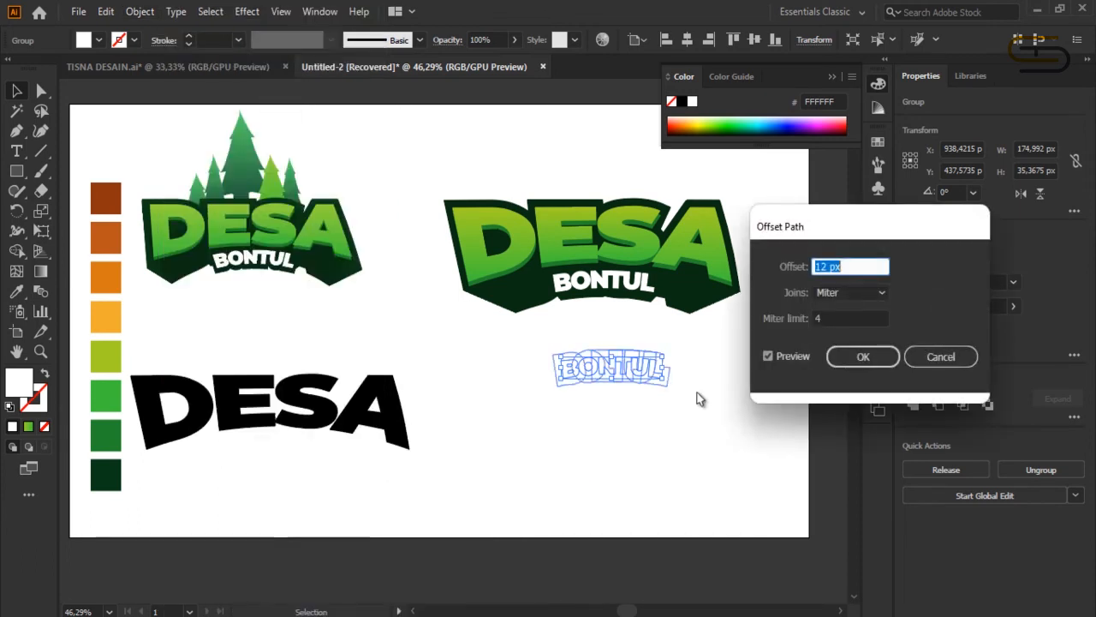
type("10")
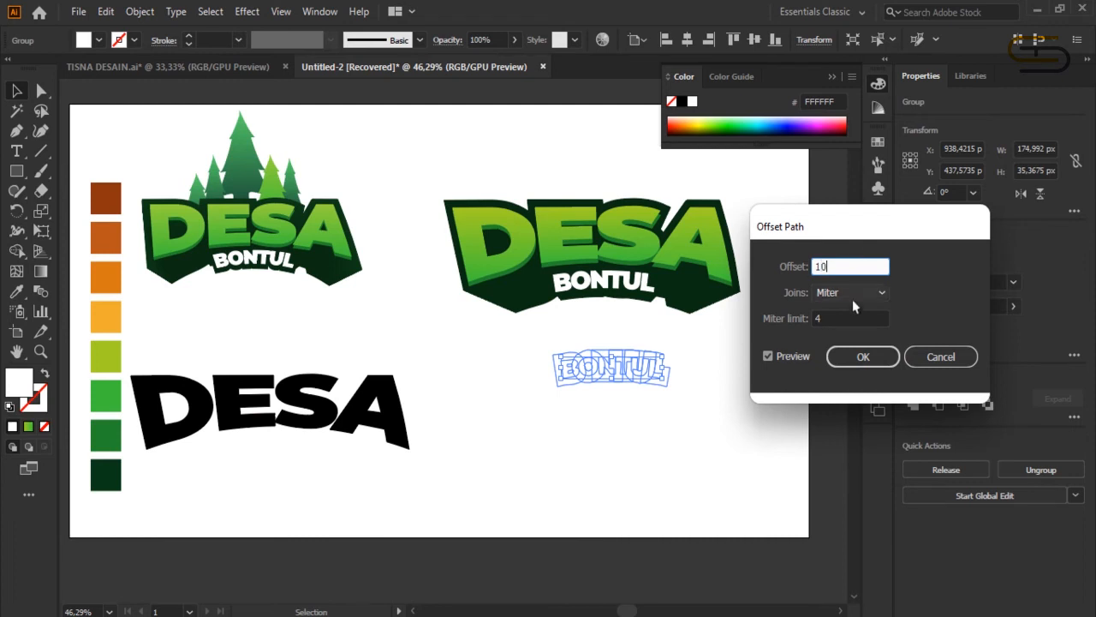
left_click(829, 320)
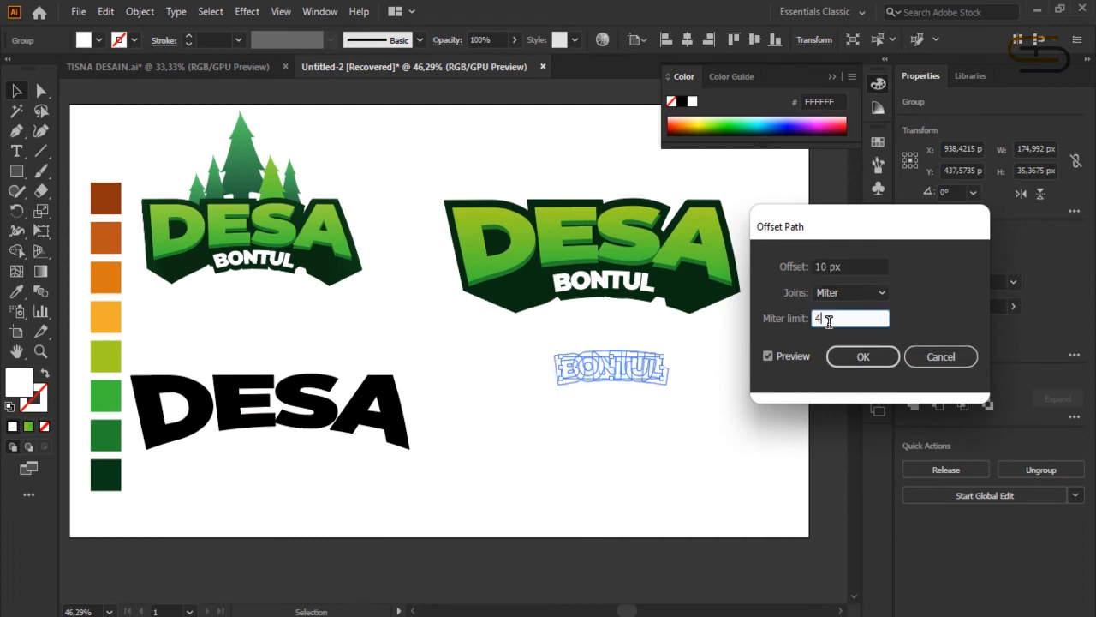
left_click(865, 358)
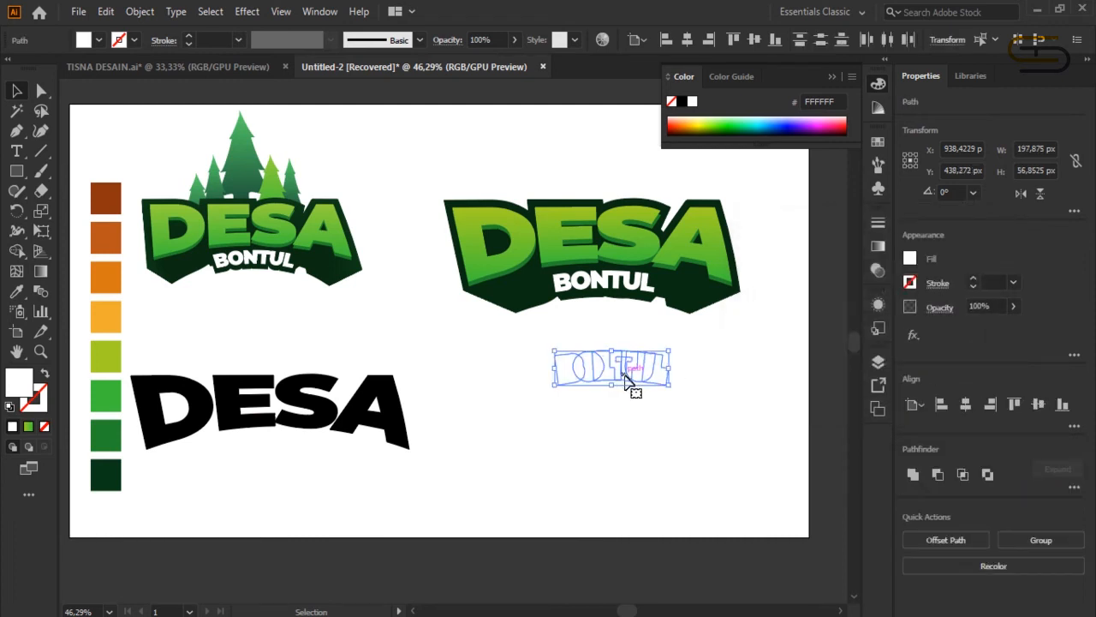
Step: Fill the offset shapes and the whole expanded BONTUL group with the dark green 092D11 sampled from the extrusion
key("i")
left_click(519, 306)
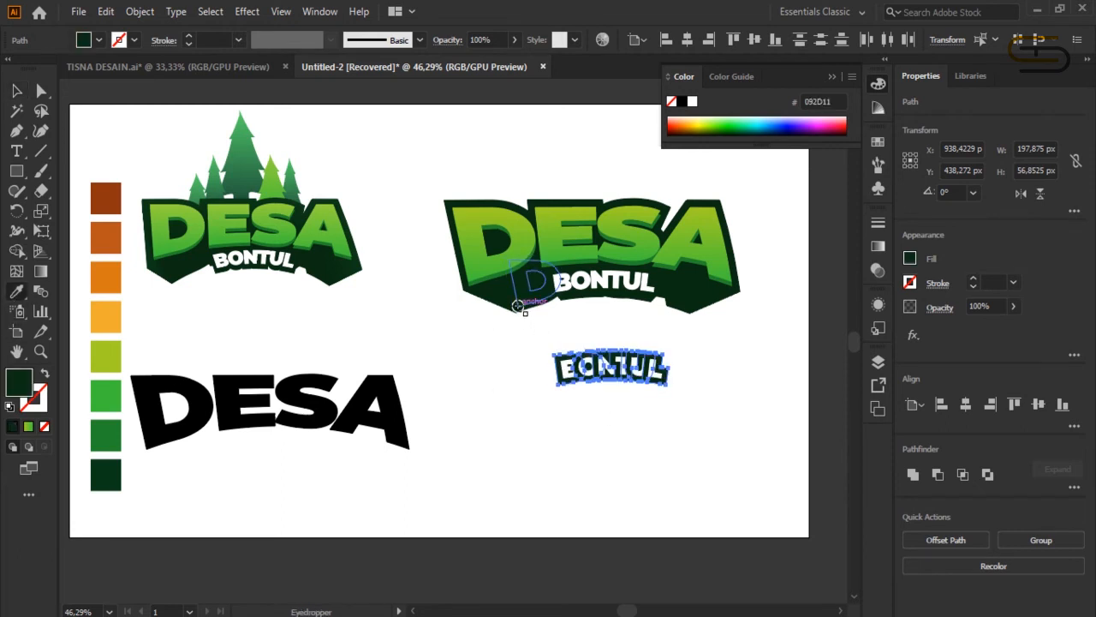
key("v")
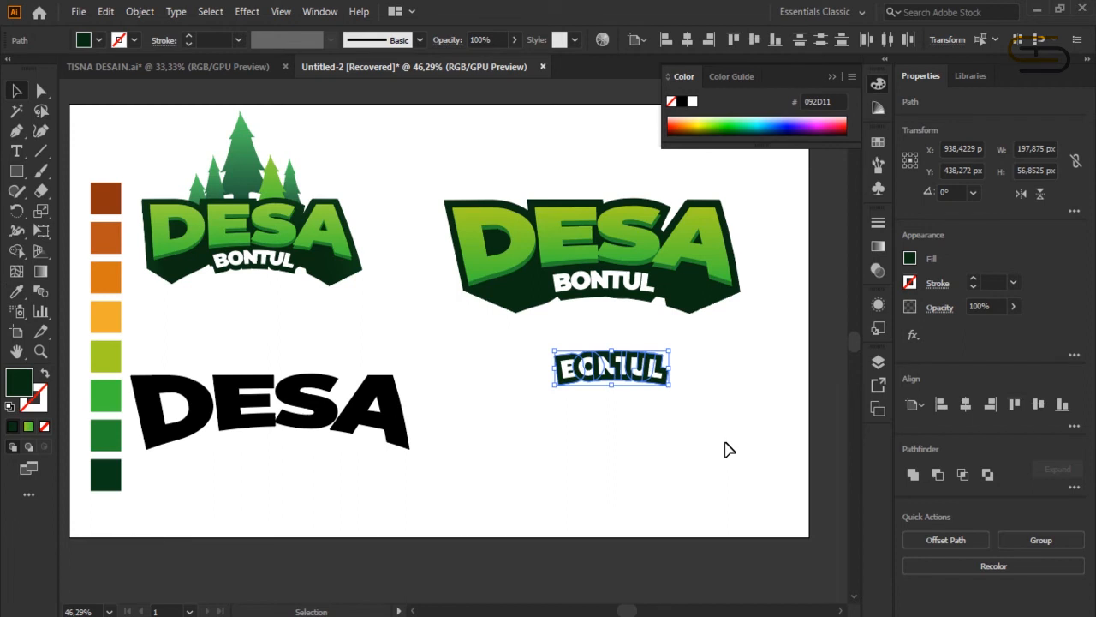
left_click(727, 448)
left_click(641, 371)
key("i")
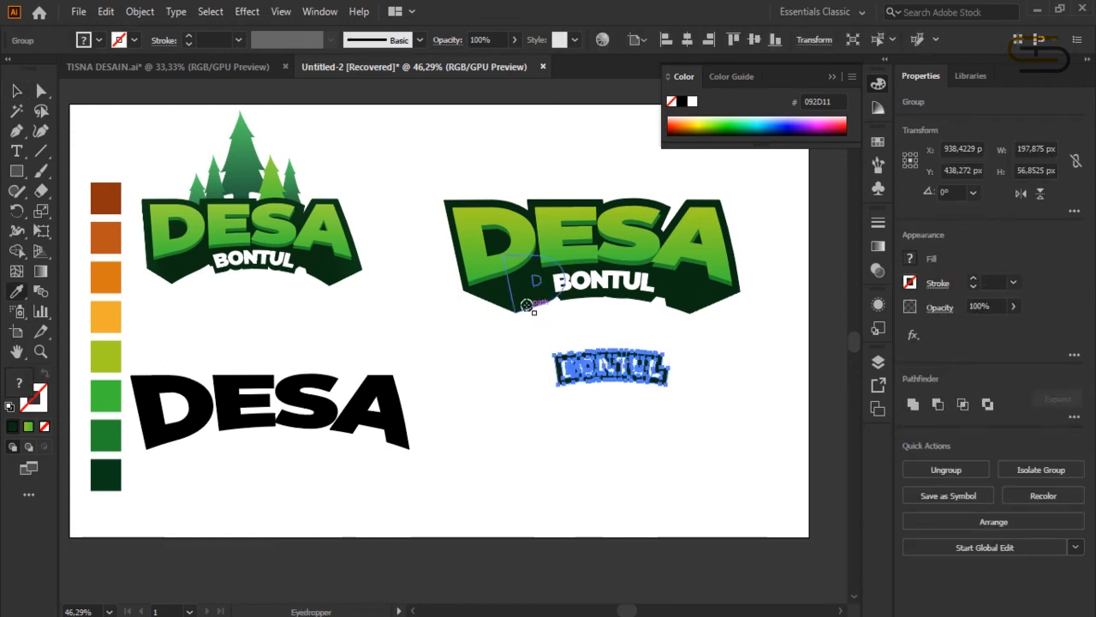
left_click(521, 304)
left_click(17, 91)
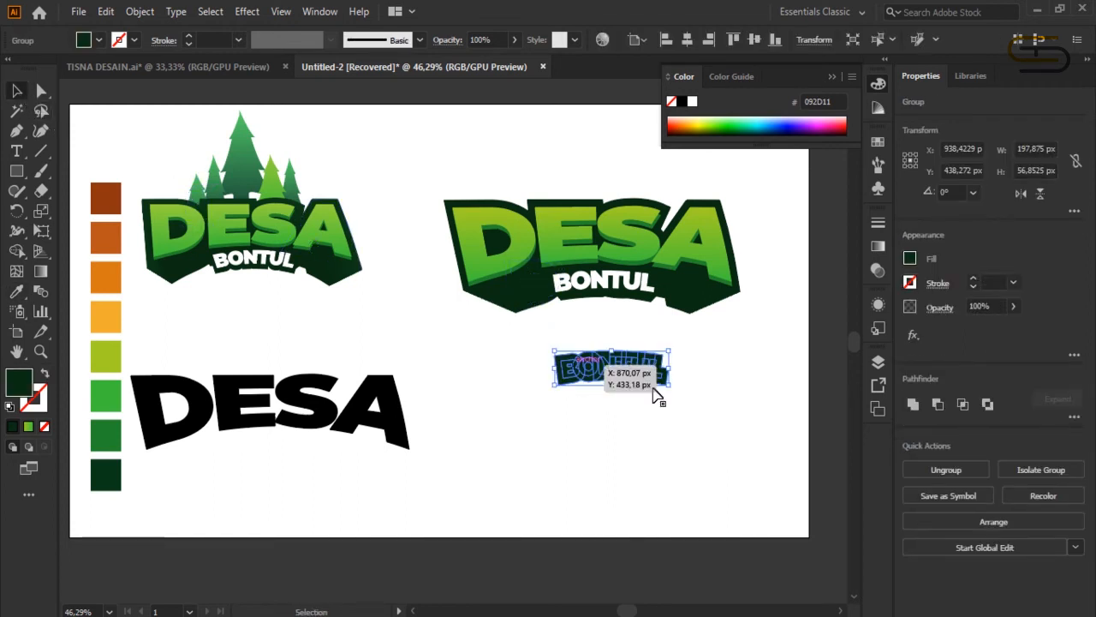
left_click(646, 419)
Step: Position the dark BONTUL backing and the white warped BONTUL together just below the extrusion, with the white text in front
left_click_drag(629, 369, 603, 326)
right_click(614, 332)
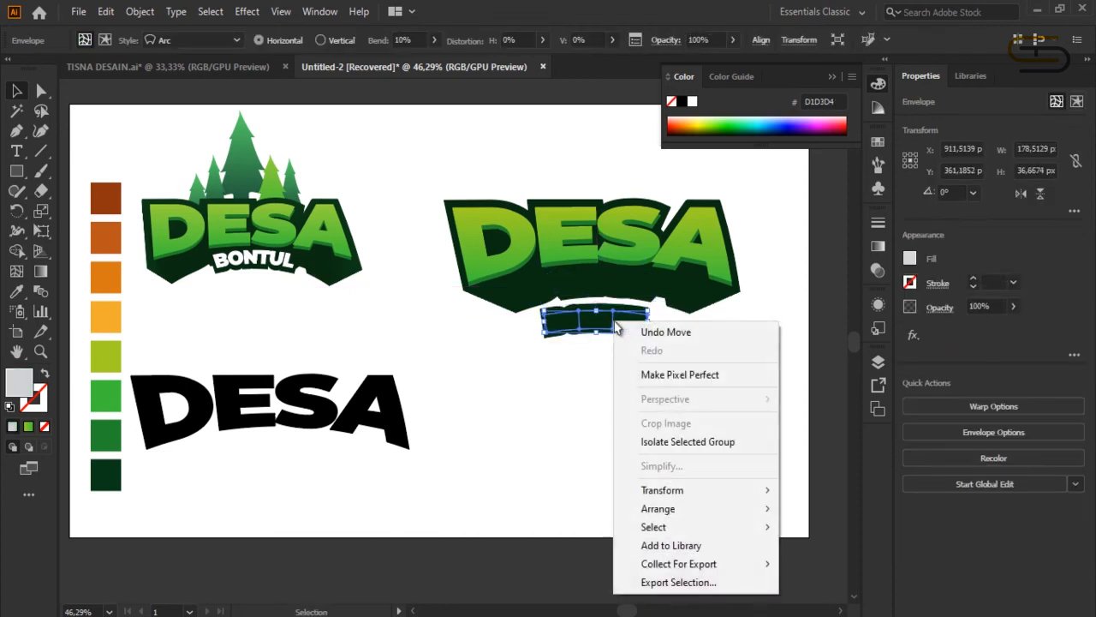
left_click(792, 508)
left_click(683, 401)
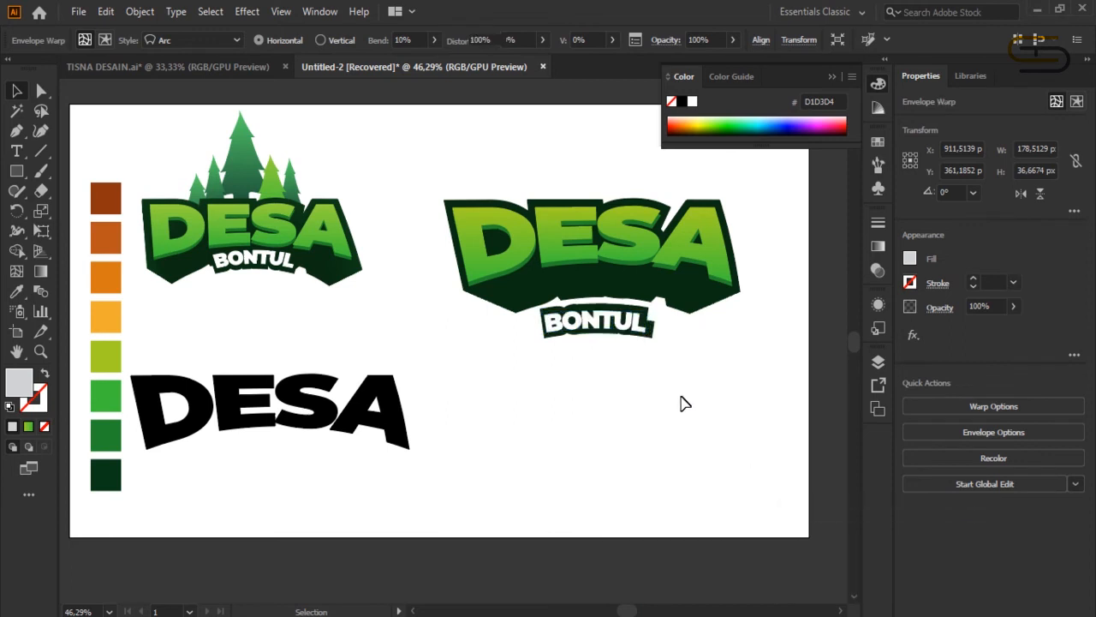
Step: Nudge the white BONTUL text slightly up and to the right to centre it on its dark backing
left_click(614, 334)
key("Up")
key("Up")
key("Right")
key("Right")
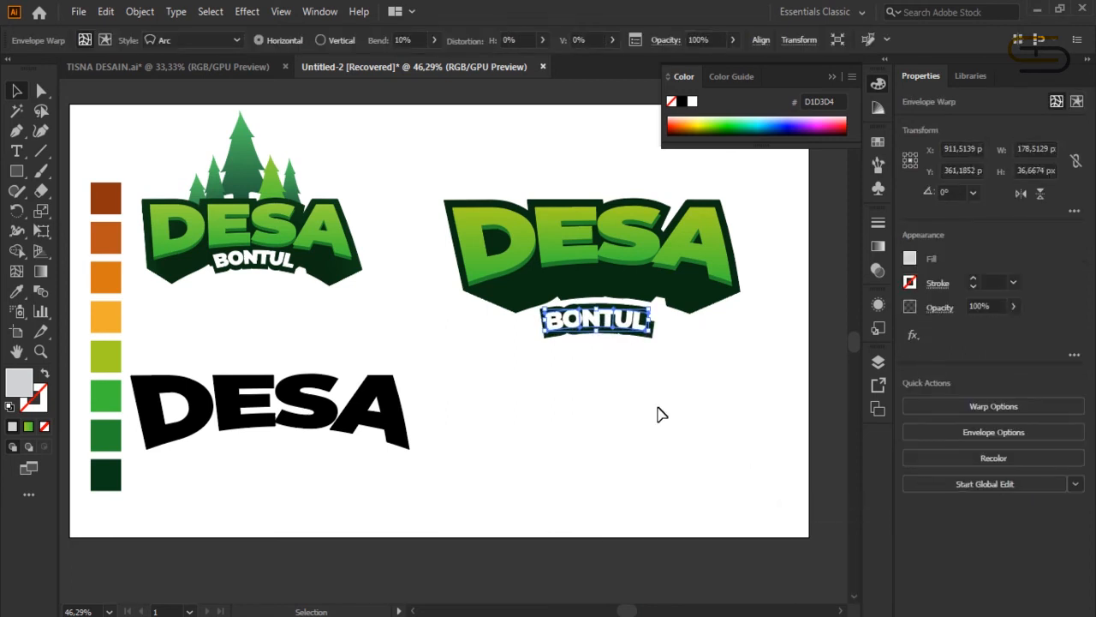
left_click(653, 391)
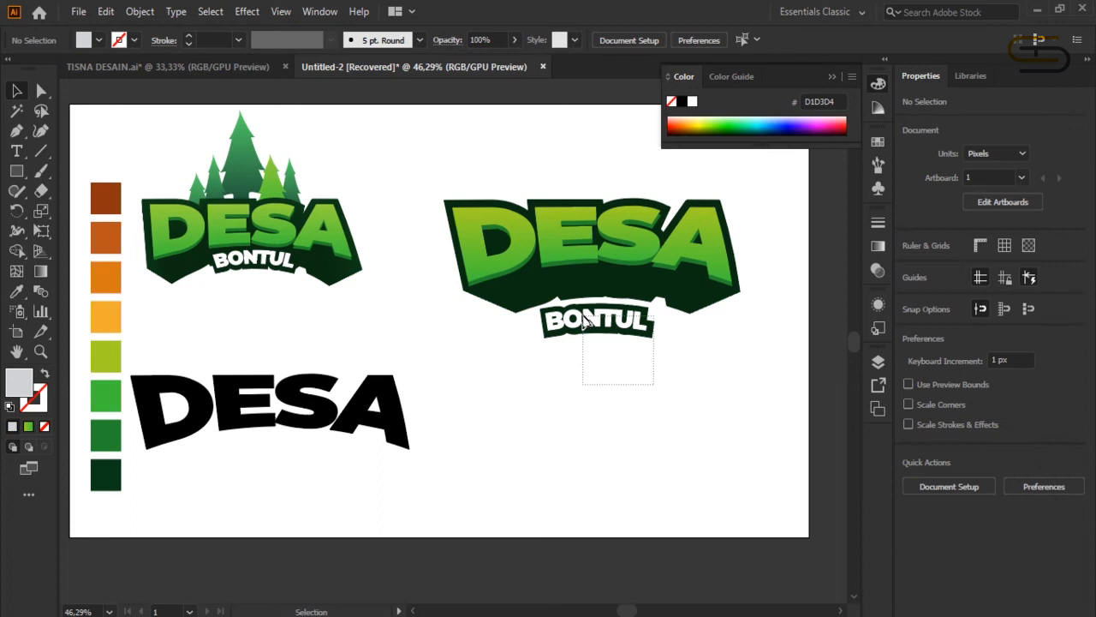
Step: Group the white BONTUL text with its dark backing and move the group up onto the extrusion beneath DESA
left_click(585, 323)
key("ctrl+g")
left_click_drag(589, 320, 597, 291)
left_click(651, 372)
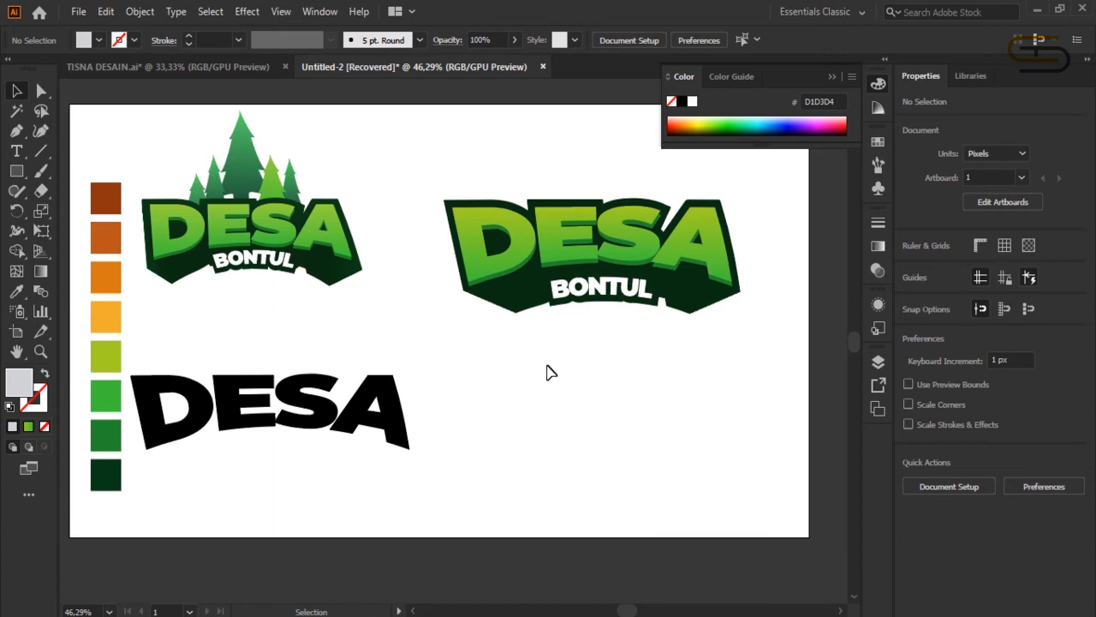
Step: Draw the right half of a three-tiered pine tree with a trunk as a closed Pen path below the DESA BONTUL logo
scroll(553, 373, "up", 1)
left_click(254, 188)
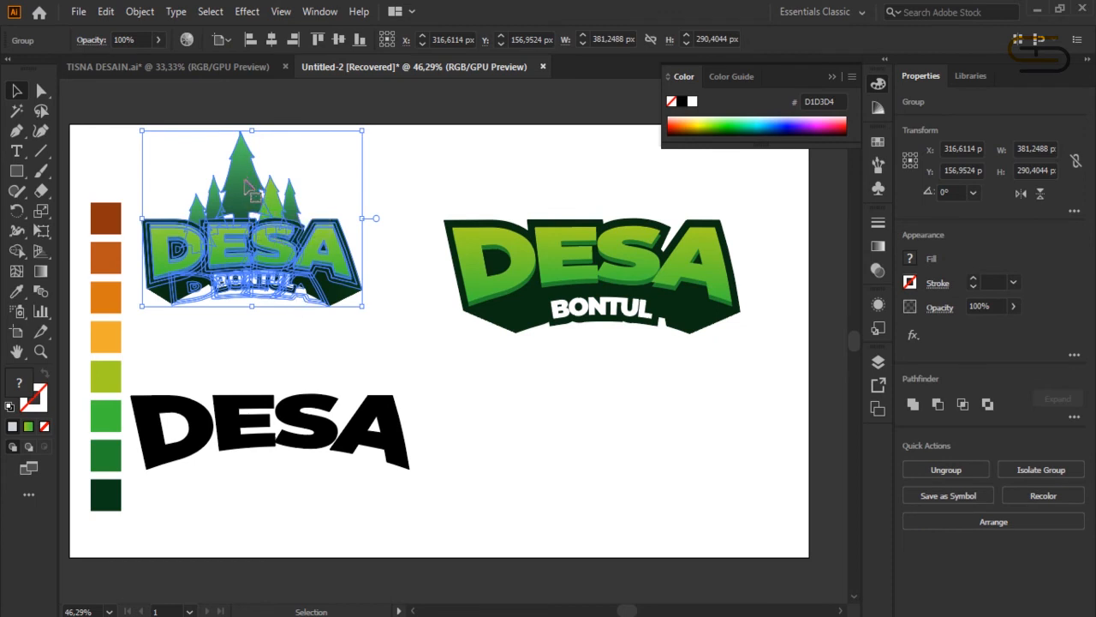
left_click(529, 164)
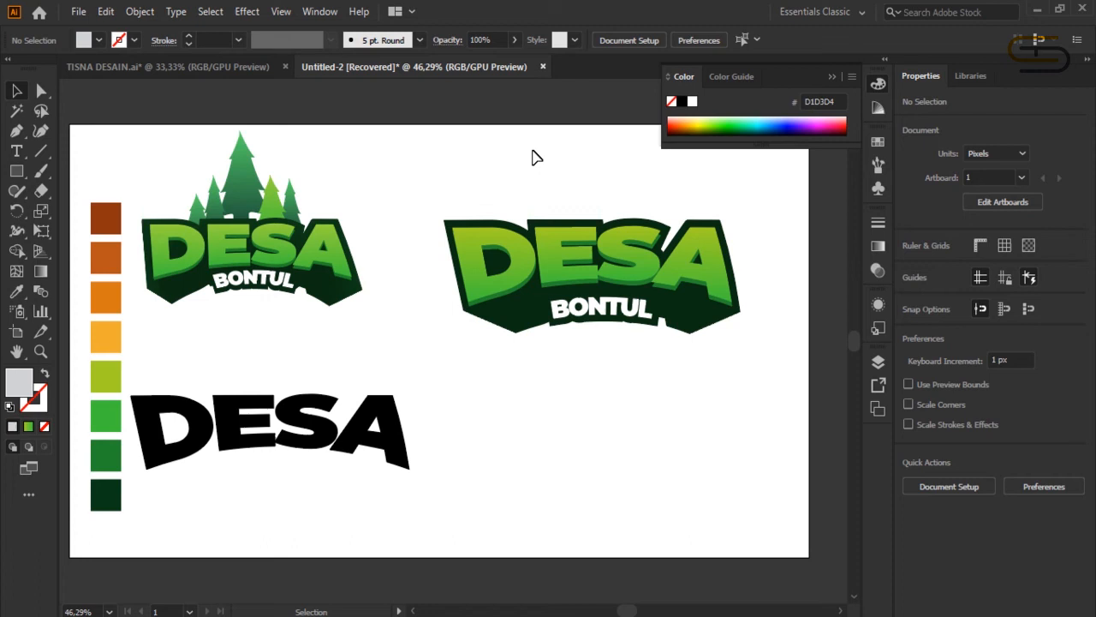
left_click(16, 131)
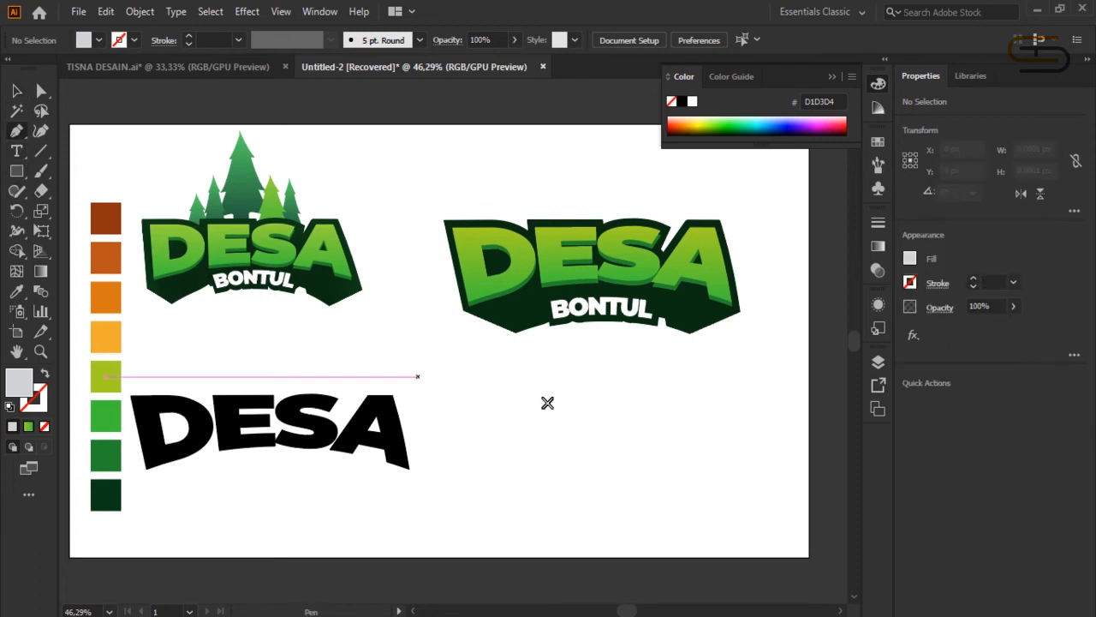
left_click(588, 393)
mouse_move(626, 445)
left_mouse_down()
mouse_move(643, 457)
mouse_move(631, 448)
left_mouse_up()
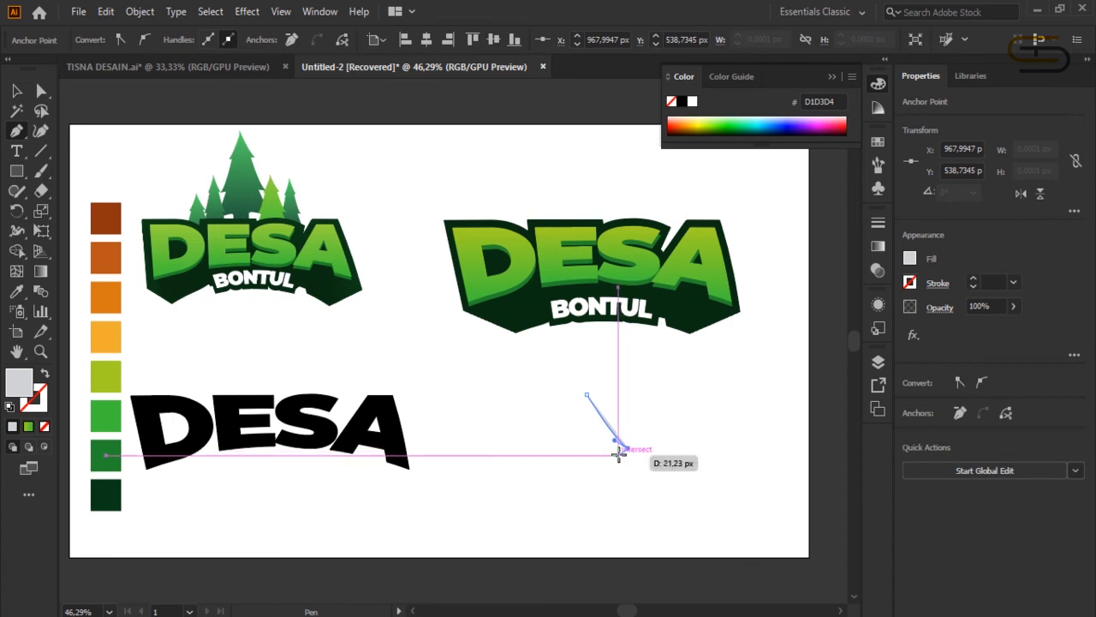
left_click(607, 447)
left_click_drag(647, 498, 612, 497)
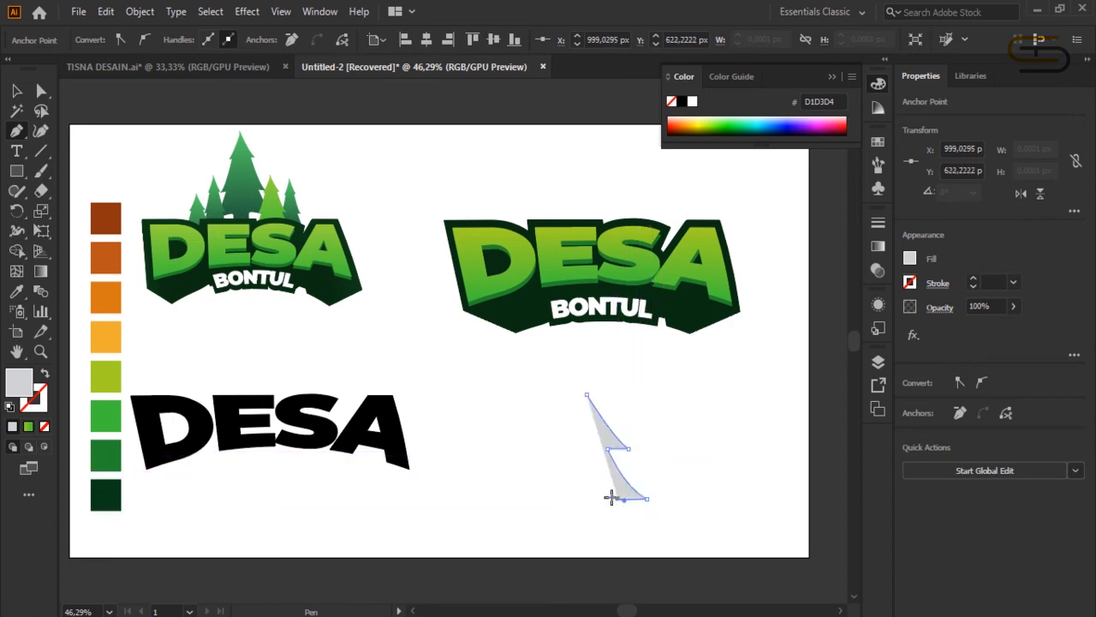
left_click_drag(658, 546, 673, 554)
left_click(658, 546)
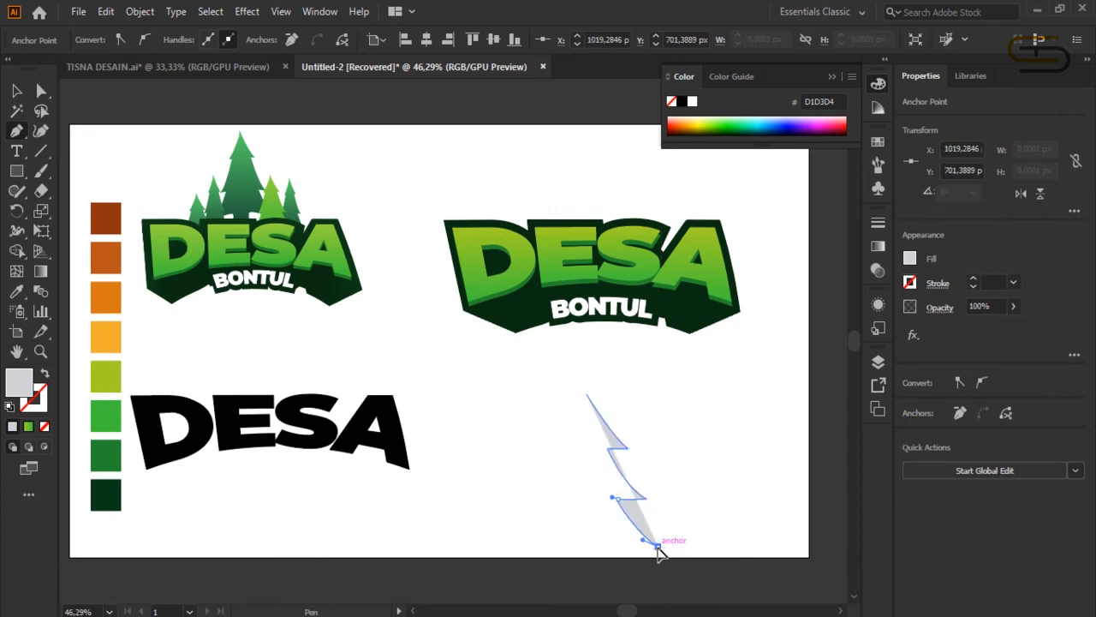
left_click(616, 538)
left_click(613, 579)
left_click(581, 579)
left_click(590, 399)
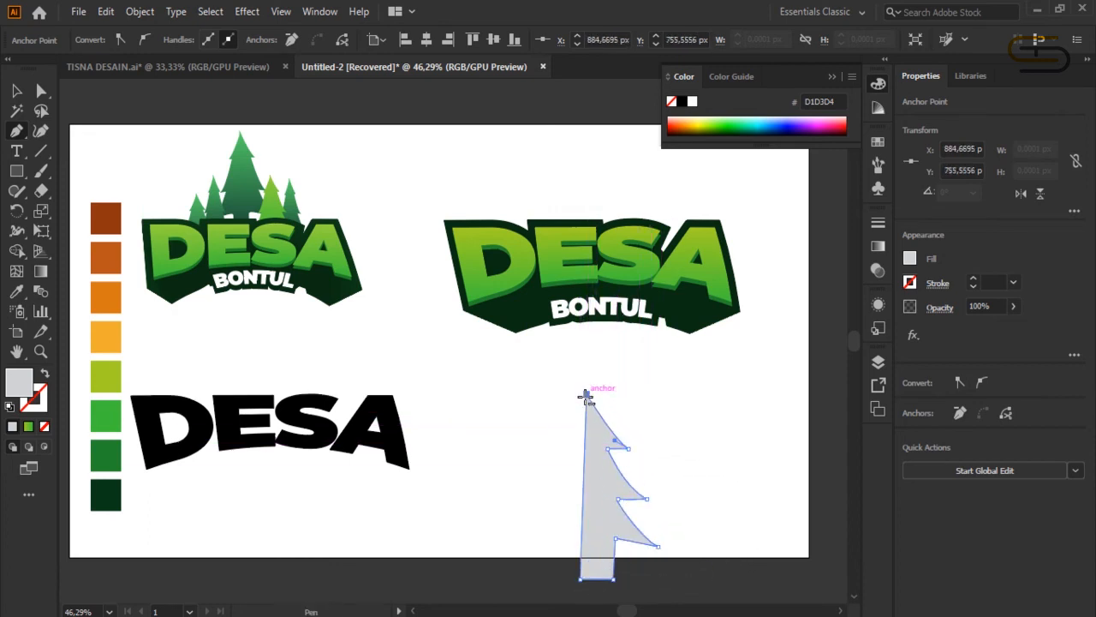
Step: Duplicate the half tree, mirror the copy, and overlap both halves along the trunk so they form a complete pine
left_click(16, 90)
left_click_drag(592, 470, 525, 470)
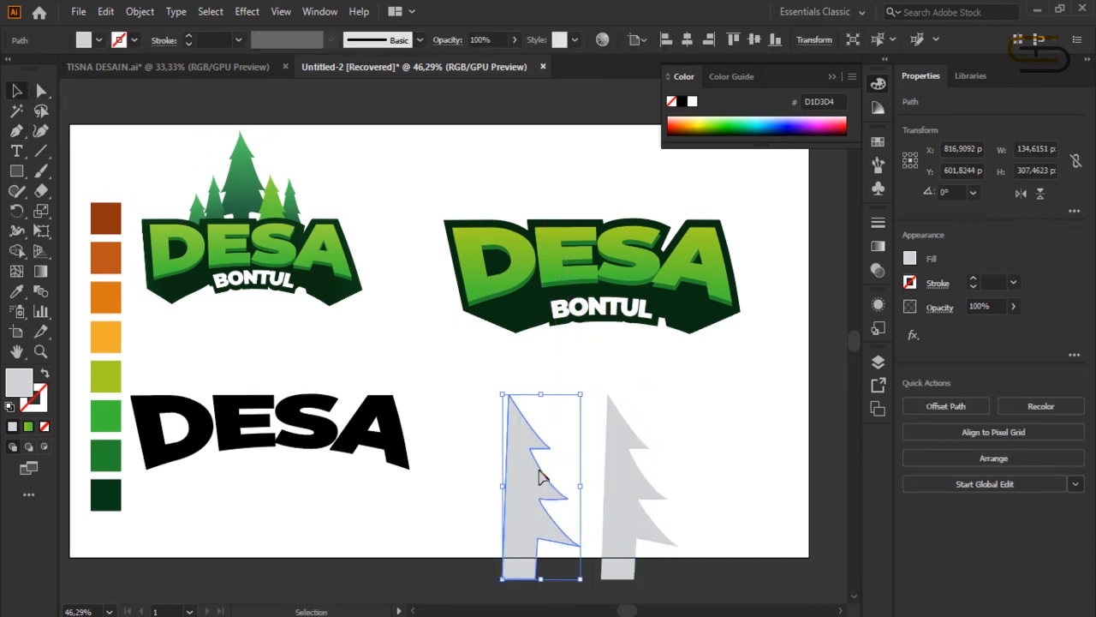
mouse_move(584, 487)
left_mouse_down()
mouse_move(433, 487)
mouse_move(598, 503)
left_mouse_up()
left_click_drag(731, 474, 562, 473)
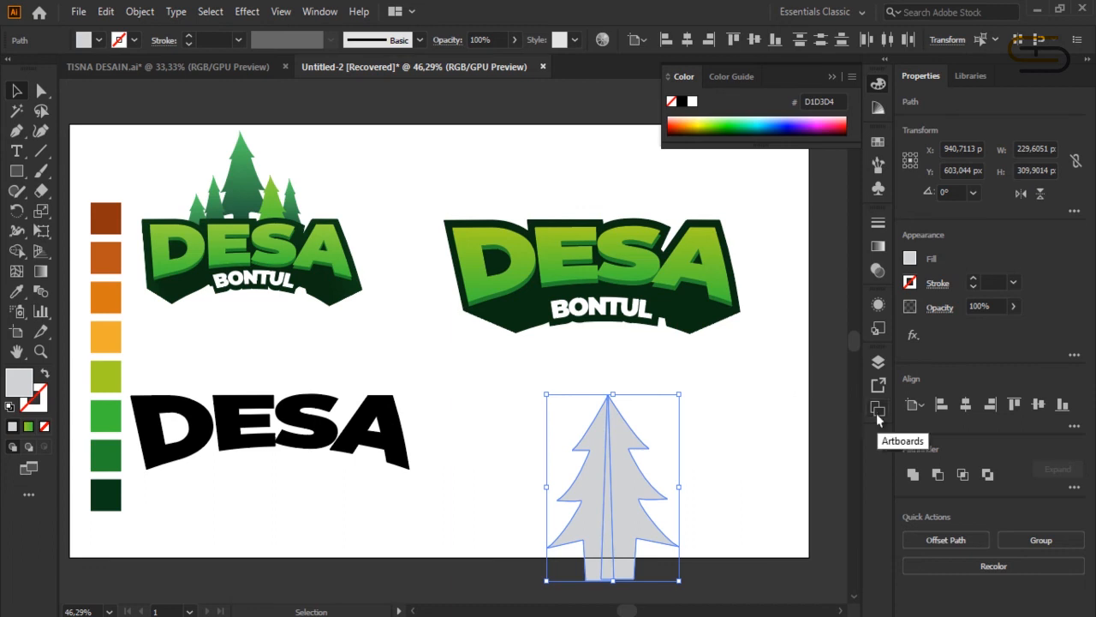
Step: Unite the two tree halves into one shape and narrow it to about 156 px wide
left_click(877, 365)
left_click(877, 367)
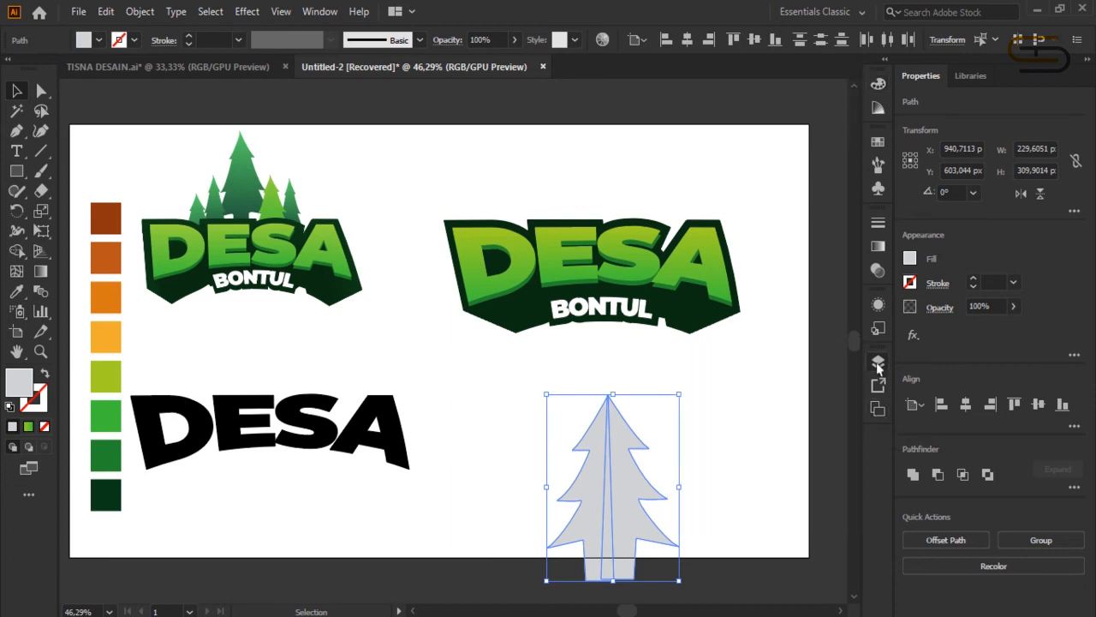
left_click(914, 475)
left_click(683, 468)
left_click(646, 482)
left_click_drag(680, 492, 652, 478)
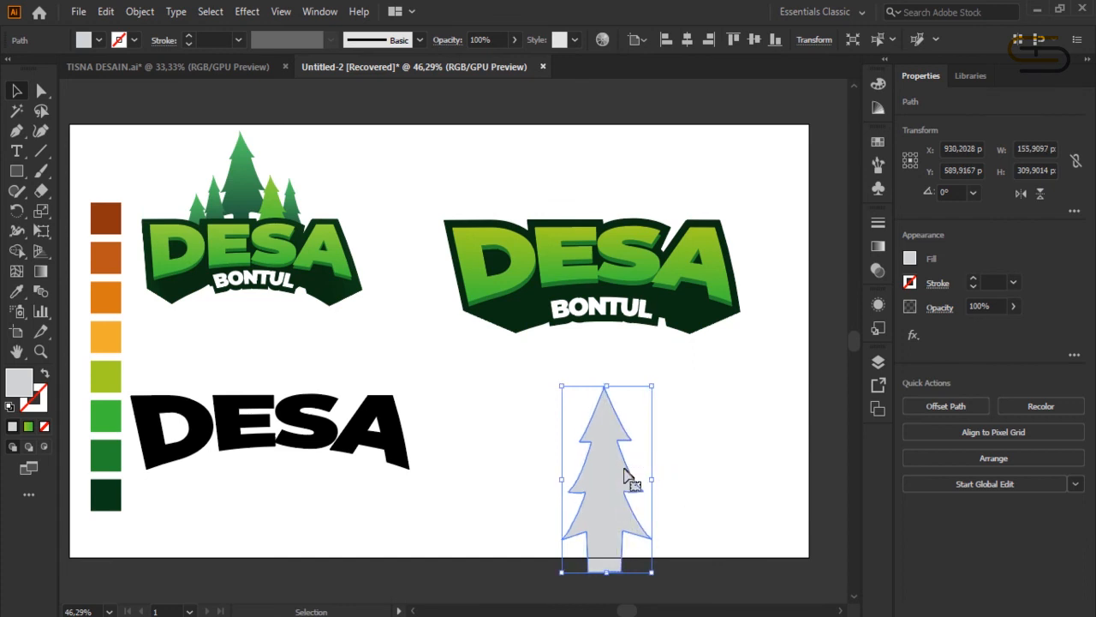
Step: Fill the tree with the green gradient sampled from the reference logo's large pine and set the gradient angle to 90°
left_click(21, 292)
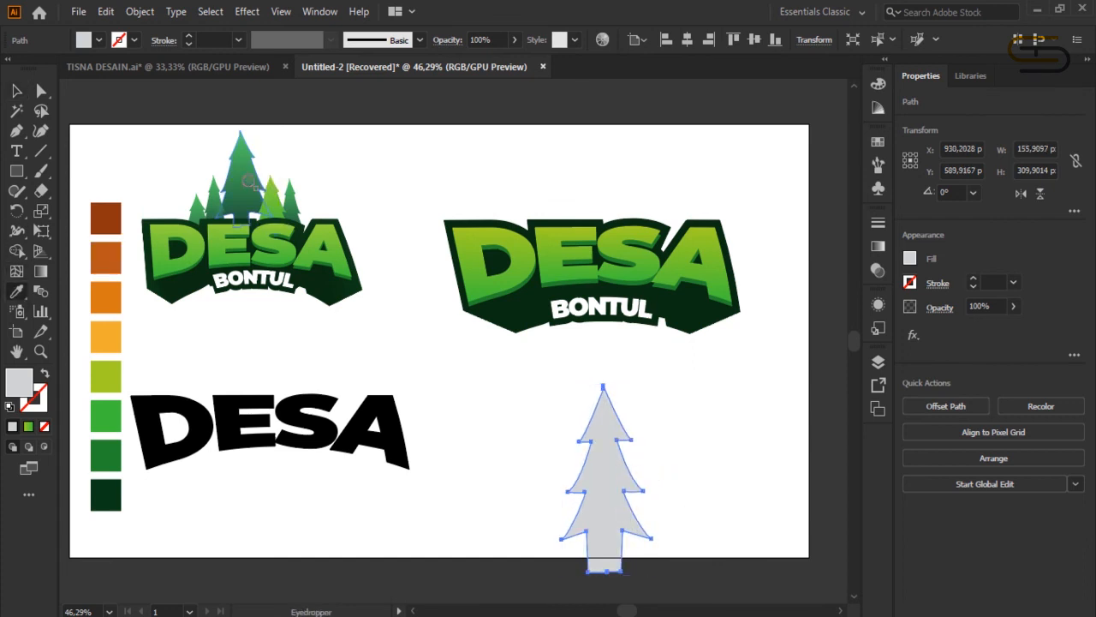
left_click(236, 180)
left_click(15, 92)
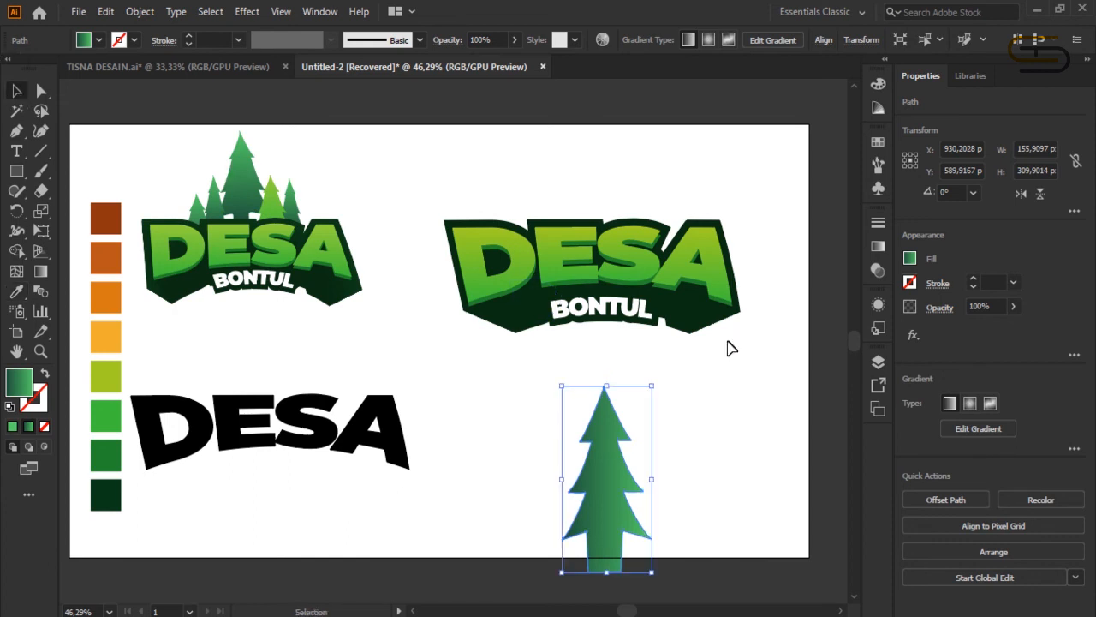
left_click(879, 246)
left_click(794, 307)
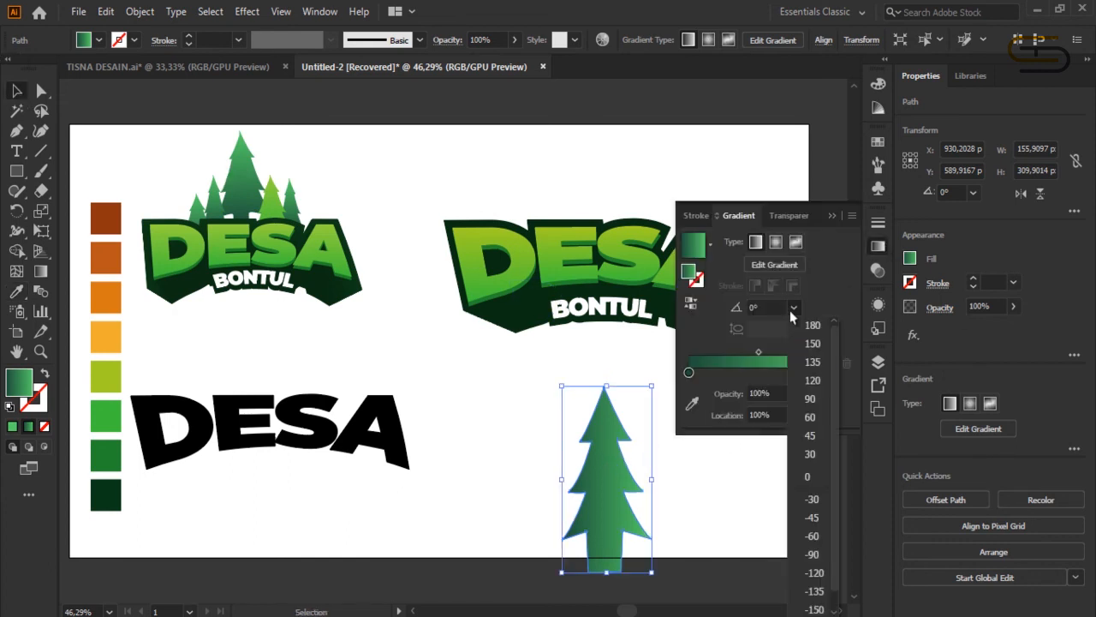
left_click(820, 399)
left_click(769, 512)
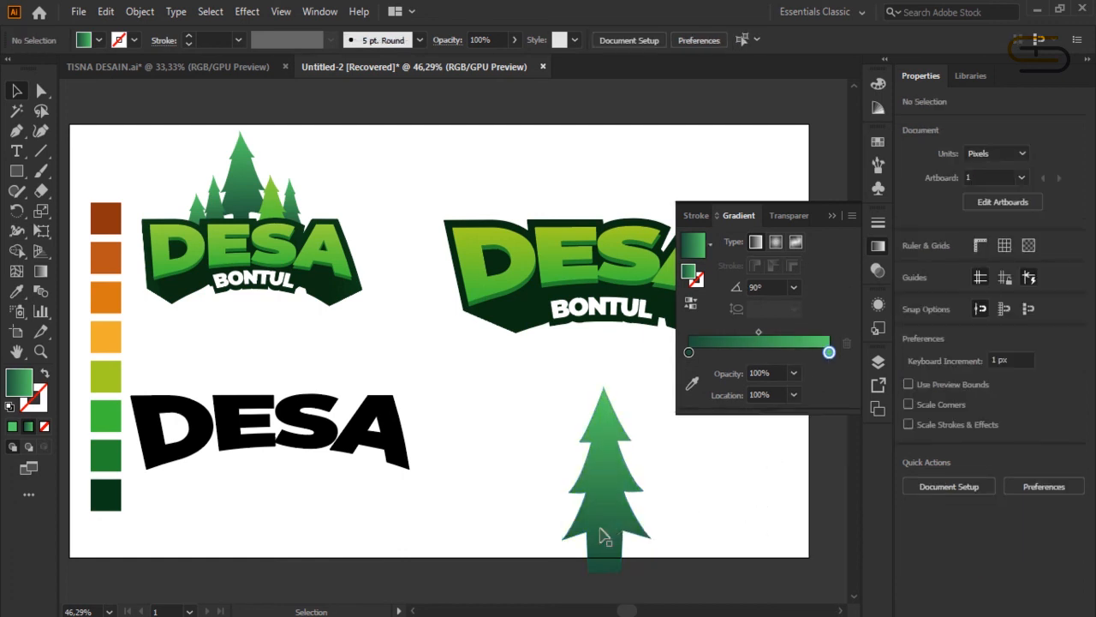
Step: Move the pine tree up to the middle of the DESA lettering and send it behind the logo
left_click(832, 215)
left_click_drag(593, 404, 583, 214)
right_click(580, 197)
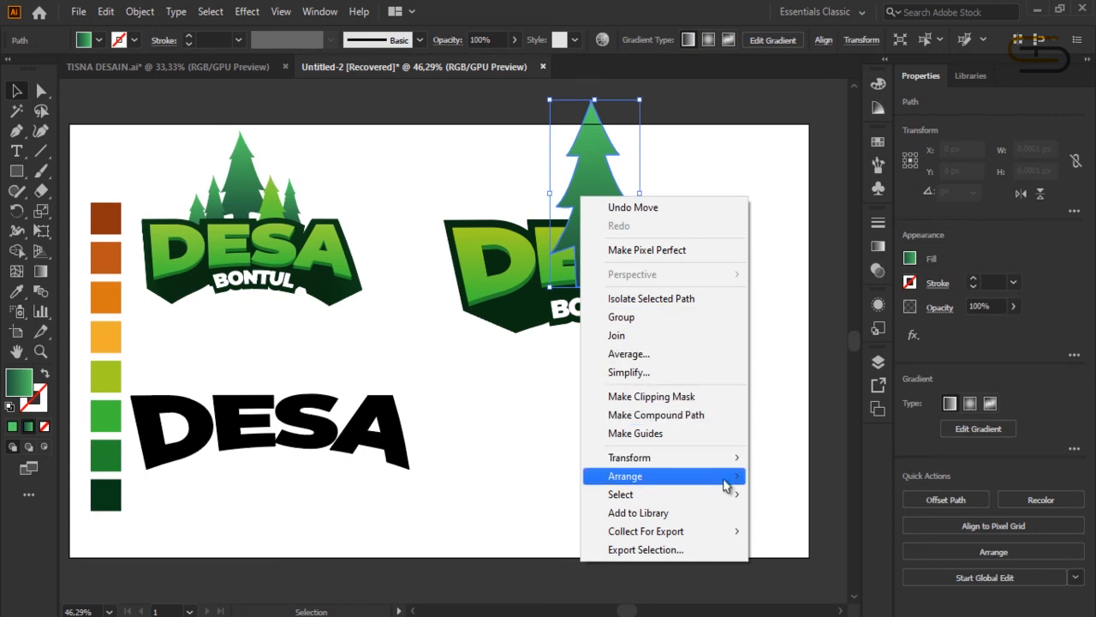
mouse_move(729, 480)
left_click(803, 512)
left_click(773, 272)
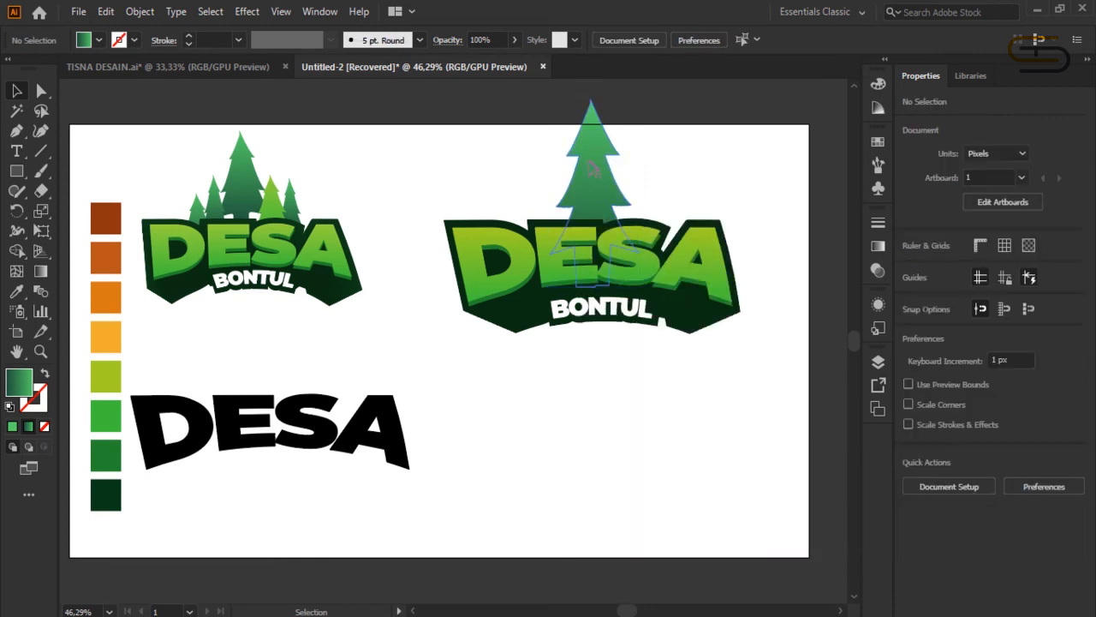
Step: Place smaller copies of the pine, two on each side of the large tree, and send them behind the lettering
left_click_drag(597, 171, 526, 147)
left_click_drag(480, 102, 511, 161)
left_click_drag(549, 199, 691, 219)
mouse_move(664, 209)
left_mouse_down()
mouse_move(652, 217)
mouse_move(683, 201)
left_mouse_up()
right_click(679, 195)
mouse_move(810, 474)
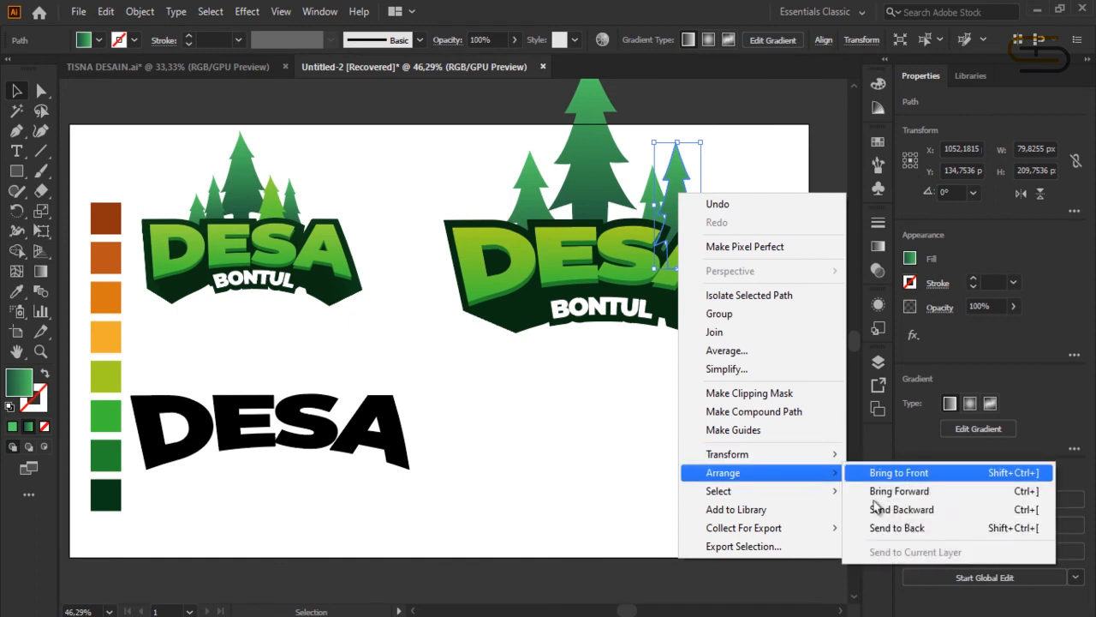
left_click(893, 525)
left_click_drag(677, 206, 513, 213)
left_click(759, 198)
Step: Move the whole logo with its trees down on the artboard and adjust the position of the large central pine
left_click_drag(757, 382, 458, 181)
left_click_drag(576, 200, 581, 340)
left_click(633, 164)
left_click_drag(611, 289, 654, 314)
left_click_drag(600, 306, 594, 305)
left_click(663, 164)
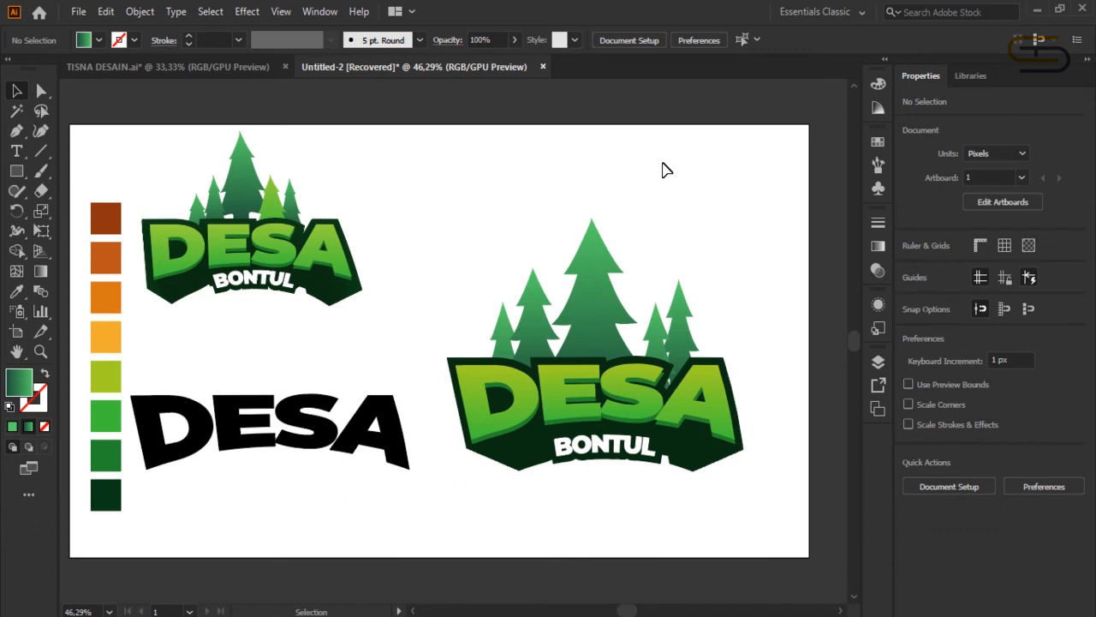